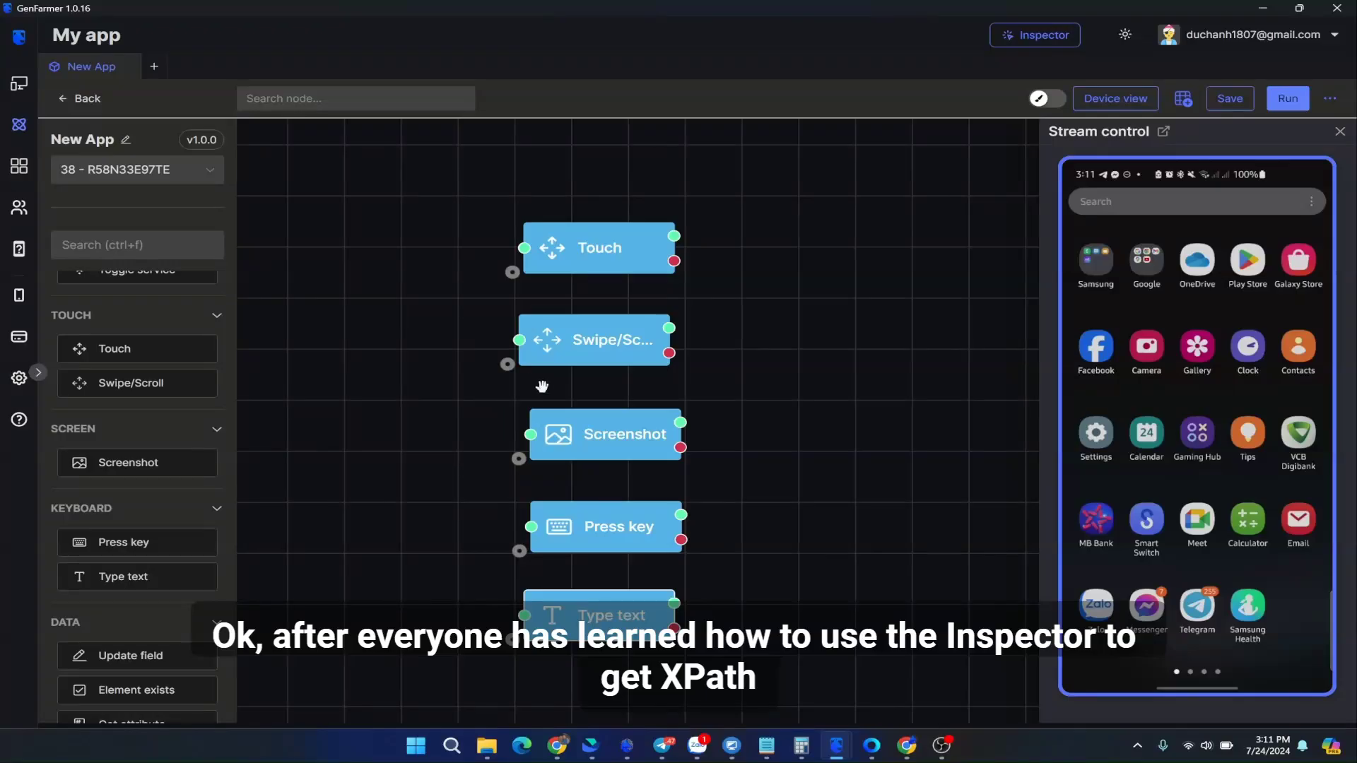
Arrange the Touch, Swipe/Scroll, Screenshot, Press key and Type text nodes in a tidy vertical column on the canvas
left_click_drag(627, 266, 619, 287)
left_click_drag(766, 286, 840, 288)
left_click_drag(708, 290, 716, 289)
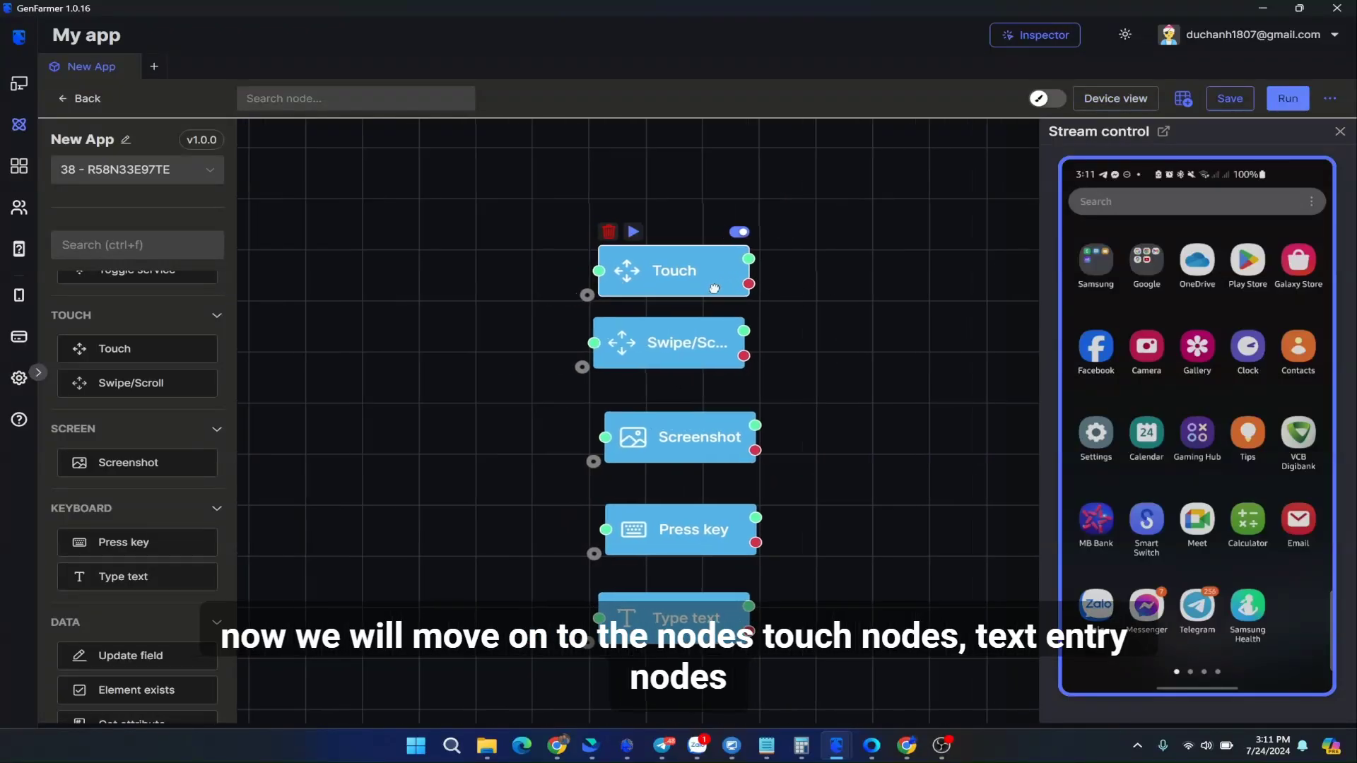
left_click_drag(708, 348, 721, 358)
left_click(713, 418)
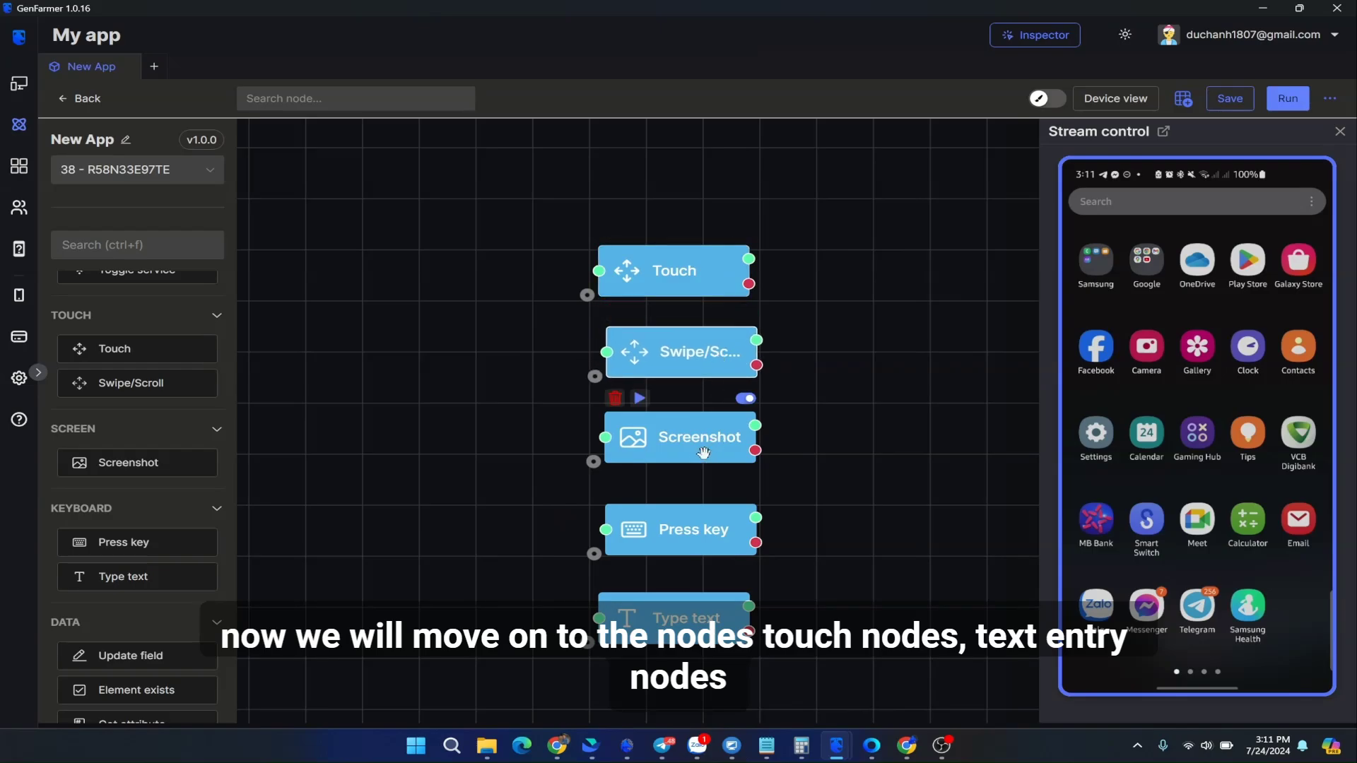
left_click_drag(707, 526, 705, 525)
mouse_move(676, 621)
left_mouse_down()
mouse_move(669, 612)
mouse_move(675, 622)
left_mouse_up()
left_click_drag(801, 338, 825, 381)
left_click_drag(723, 323, 734, 324)
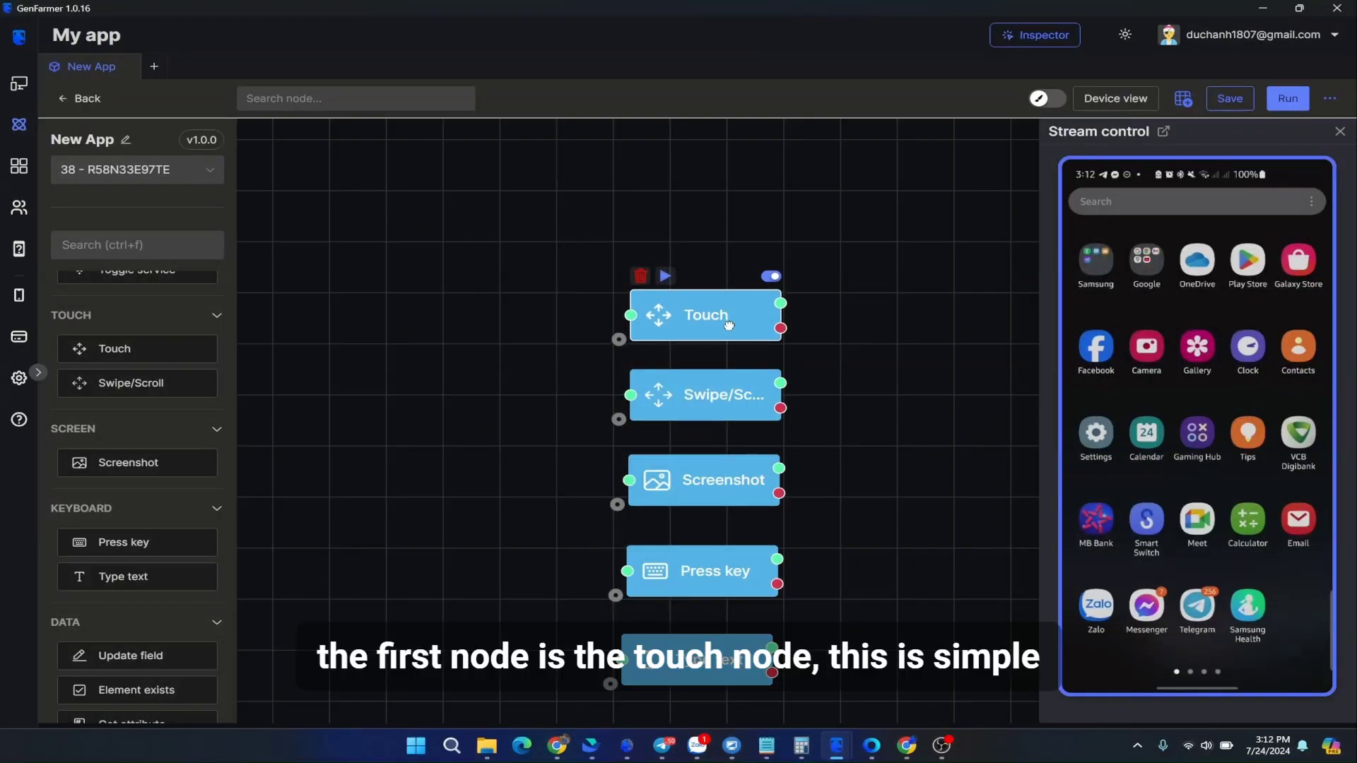
Examine the Touch node's Selector and Coordinates modes and its Normal, Double and Long touch types
double_click(729, 324)
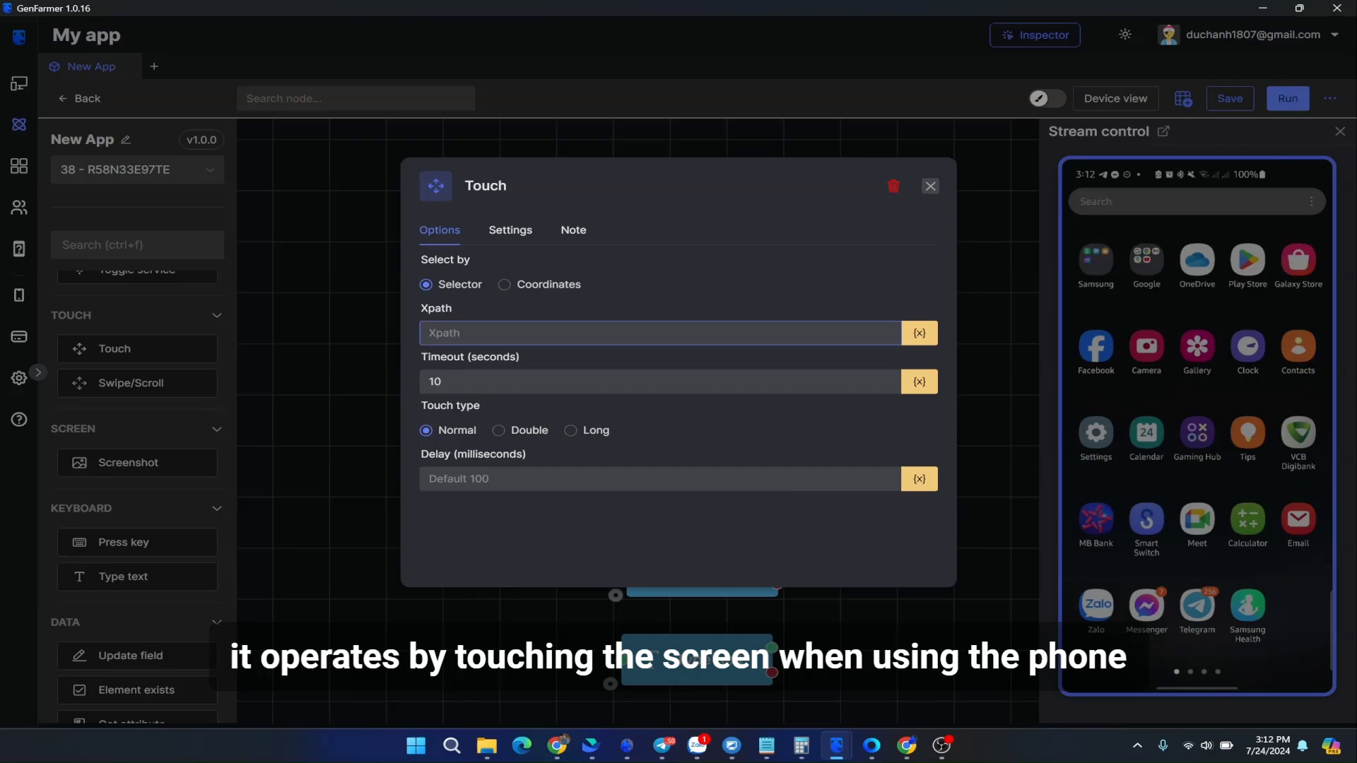
left_click(505, 286)
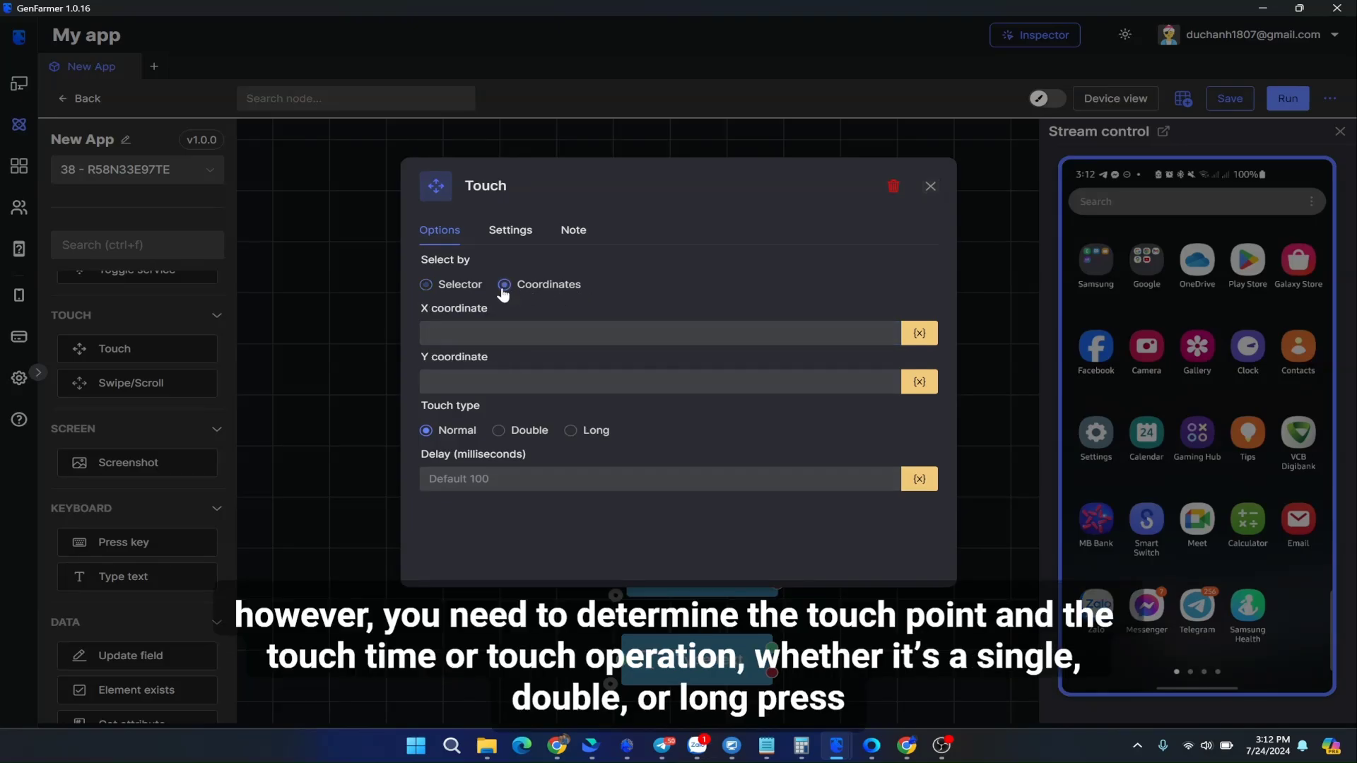
left_click(462, 287)
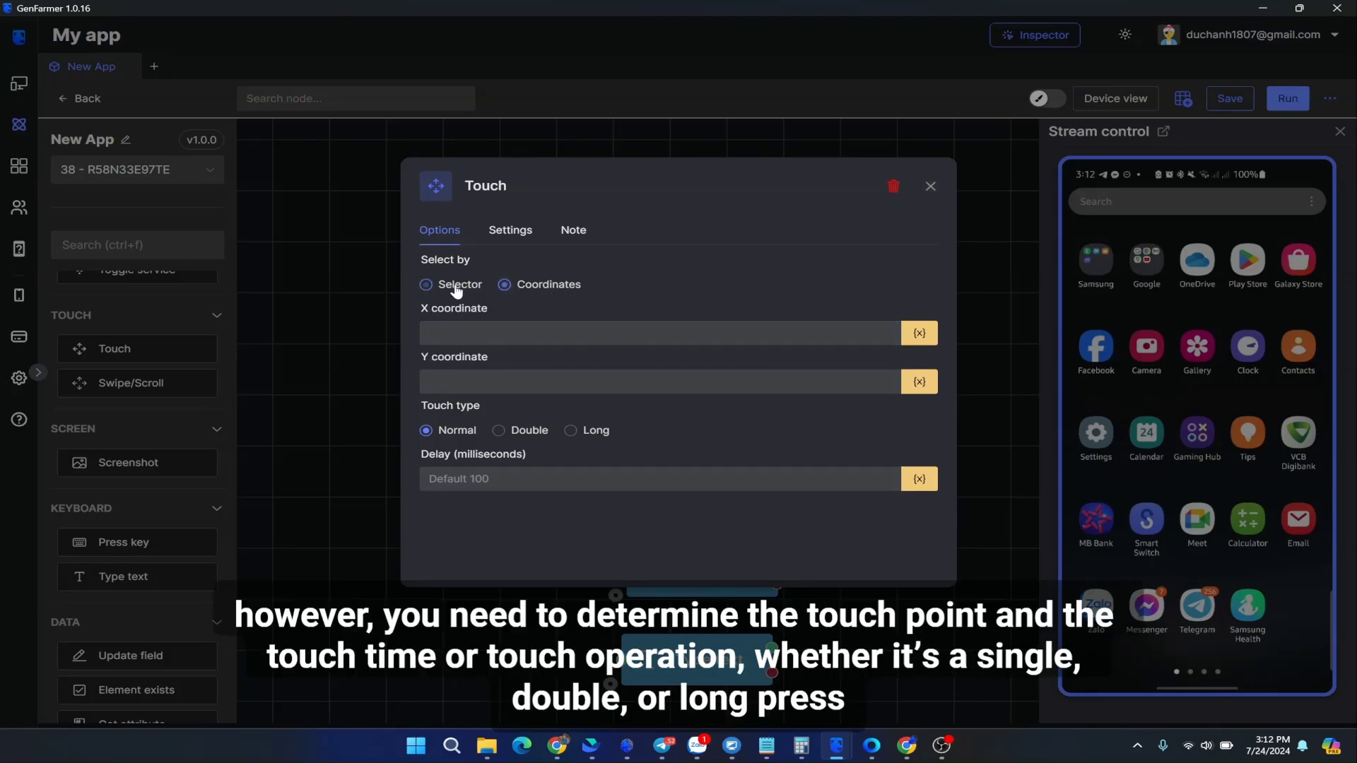
left_click(456, 285)
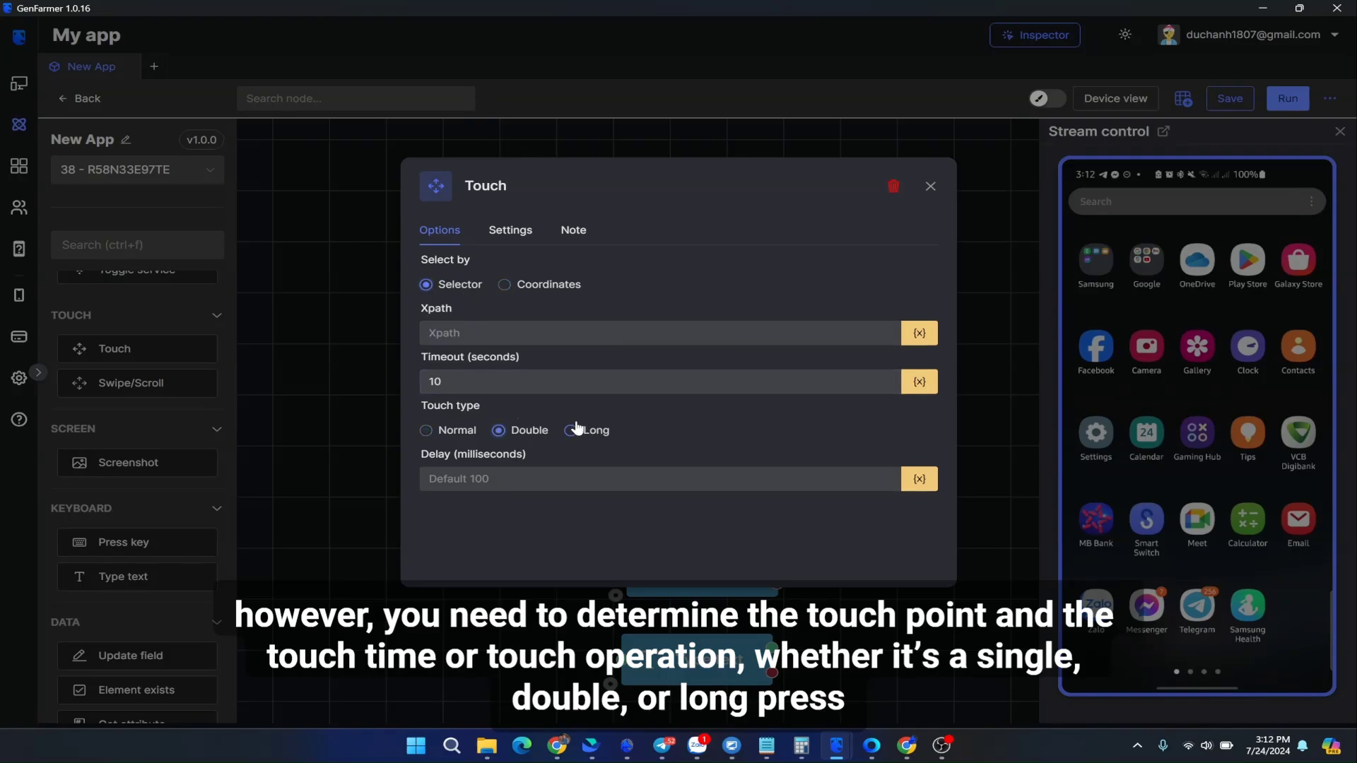
left_click(539, 430)
left_click(592, 432)
left_click(467, 433)
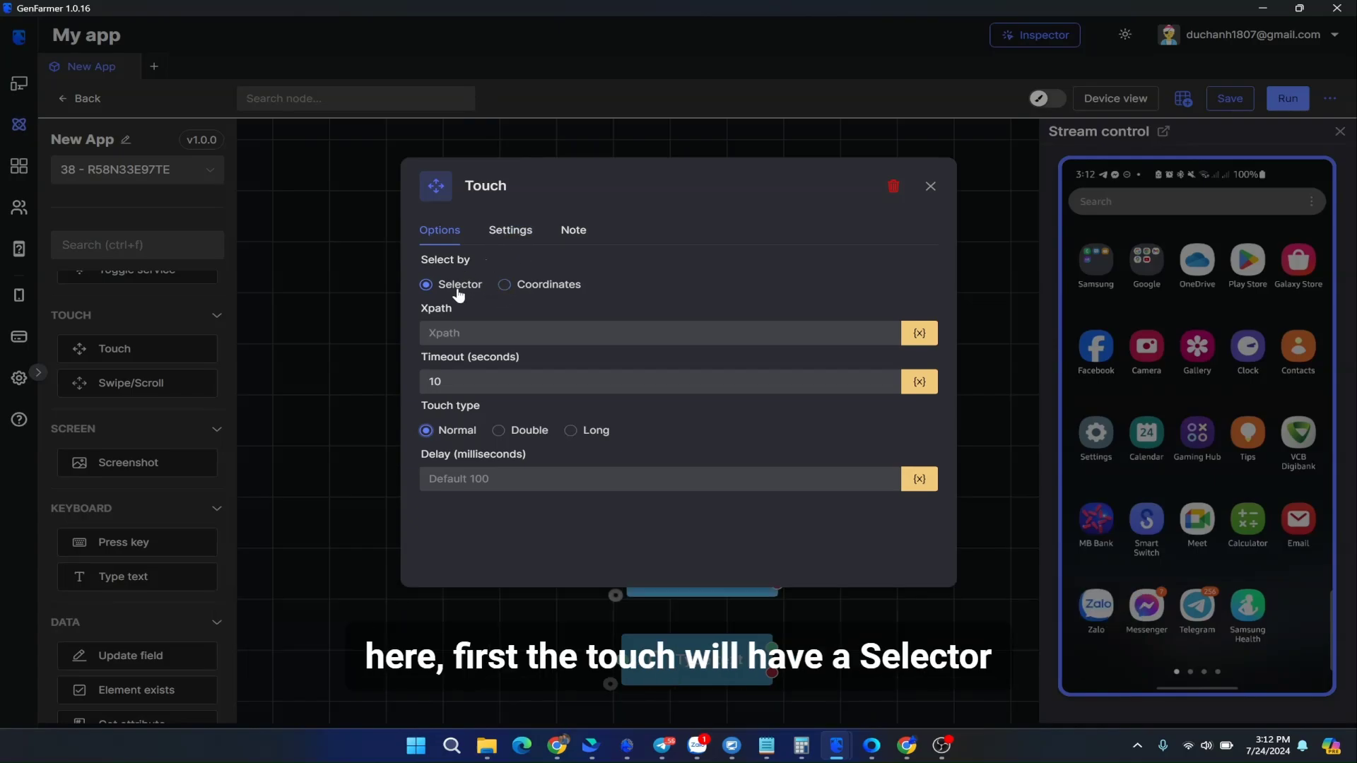
Reload the device screen in the Inspector, copy the Tips icon's XPath and check its clickable property
left_click(516, 333)
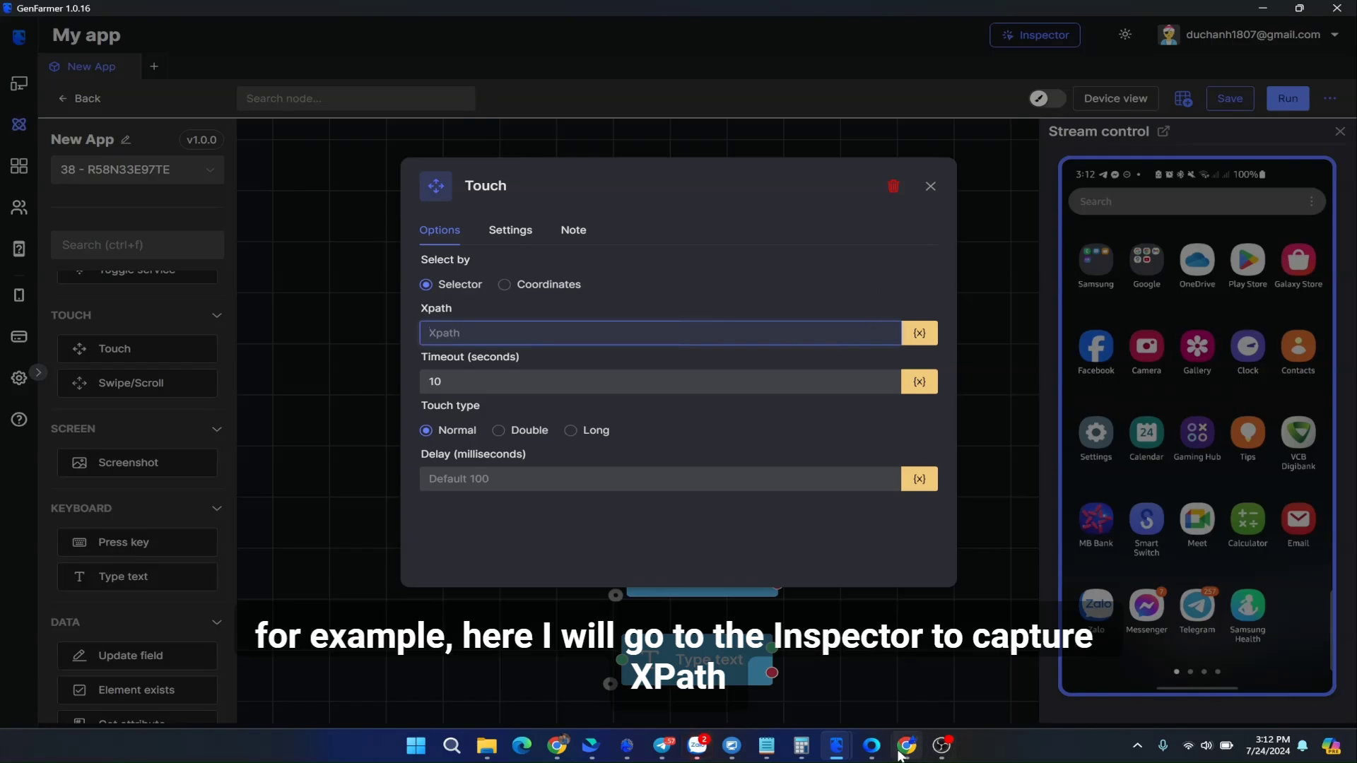
left_click(1039, 37)
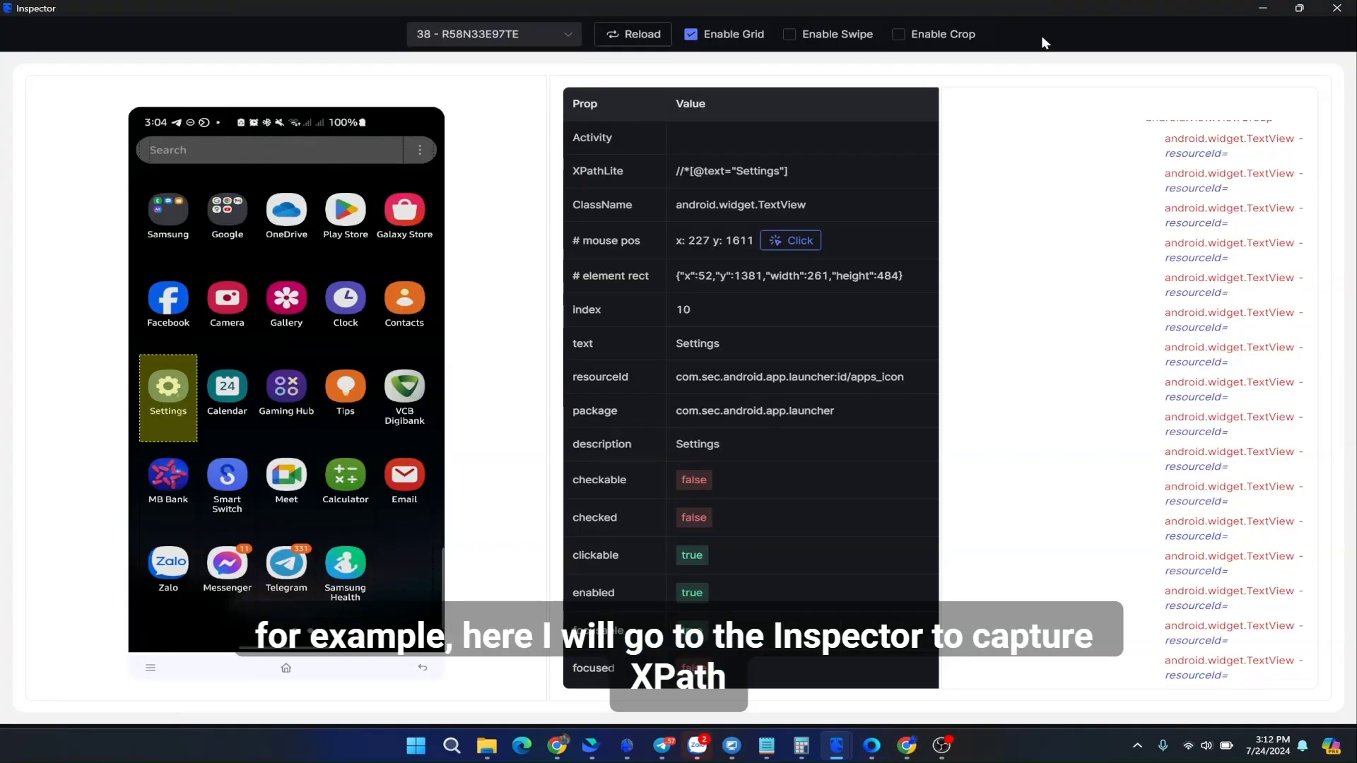
left_click(631, 34)
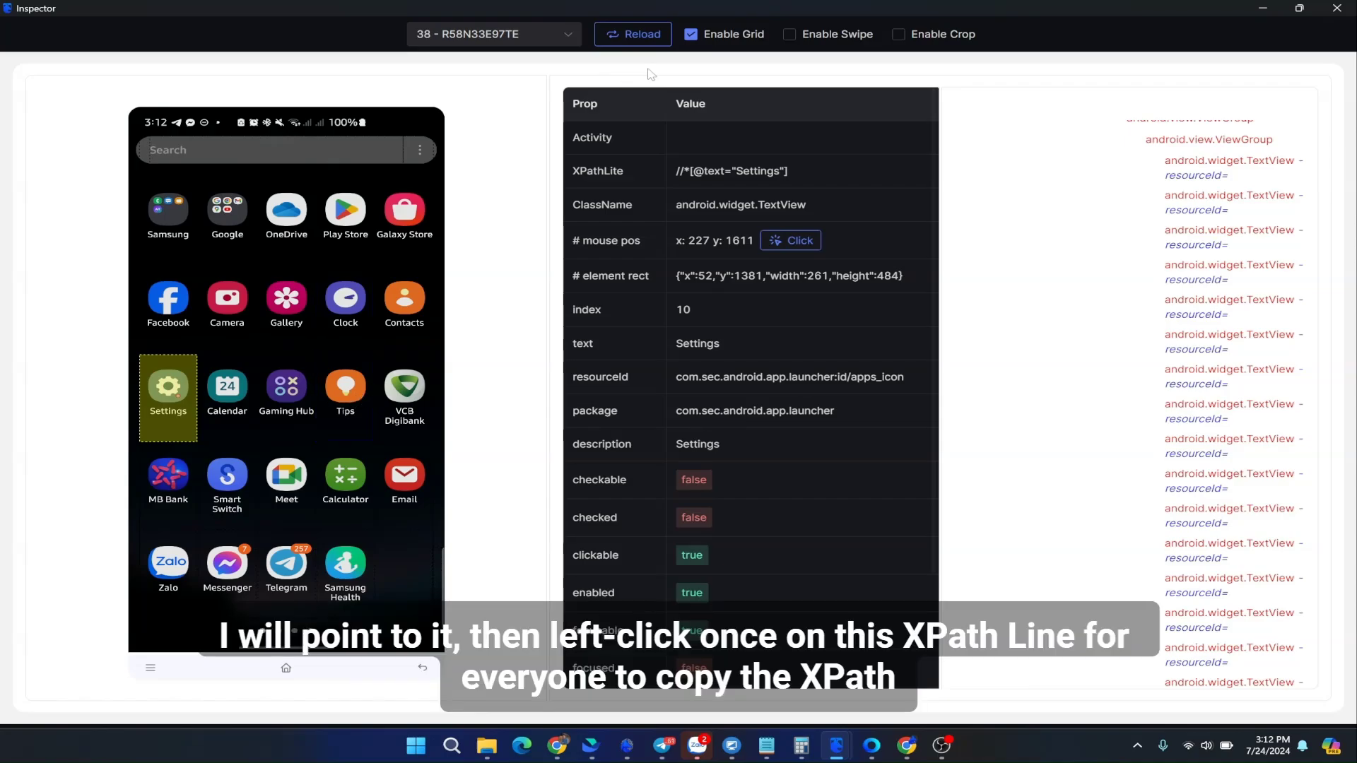
left_click(352, 380)
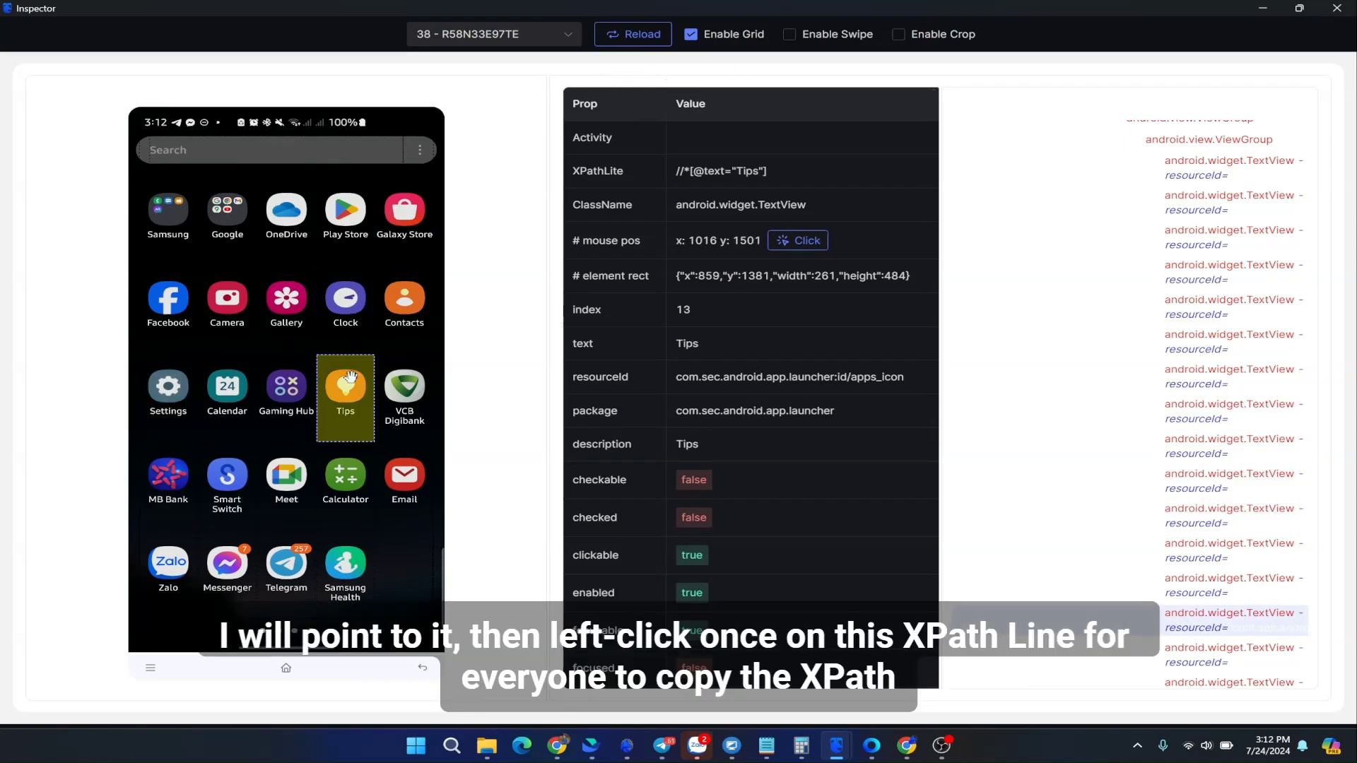
left_click(738, 178)
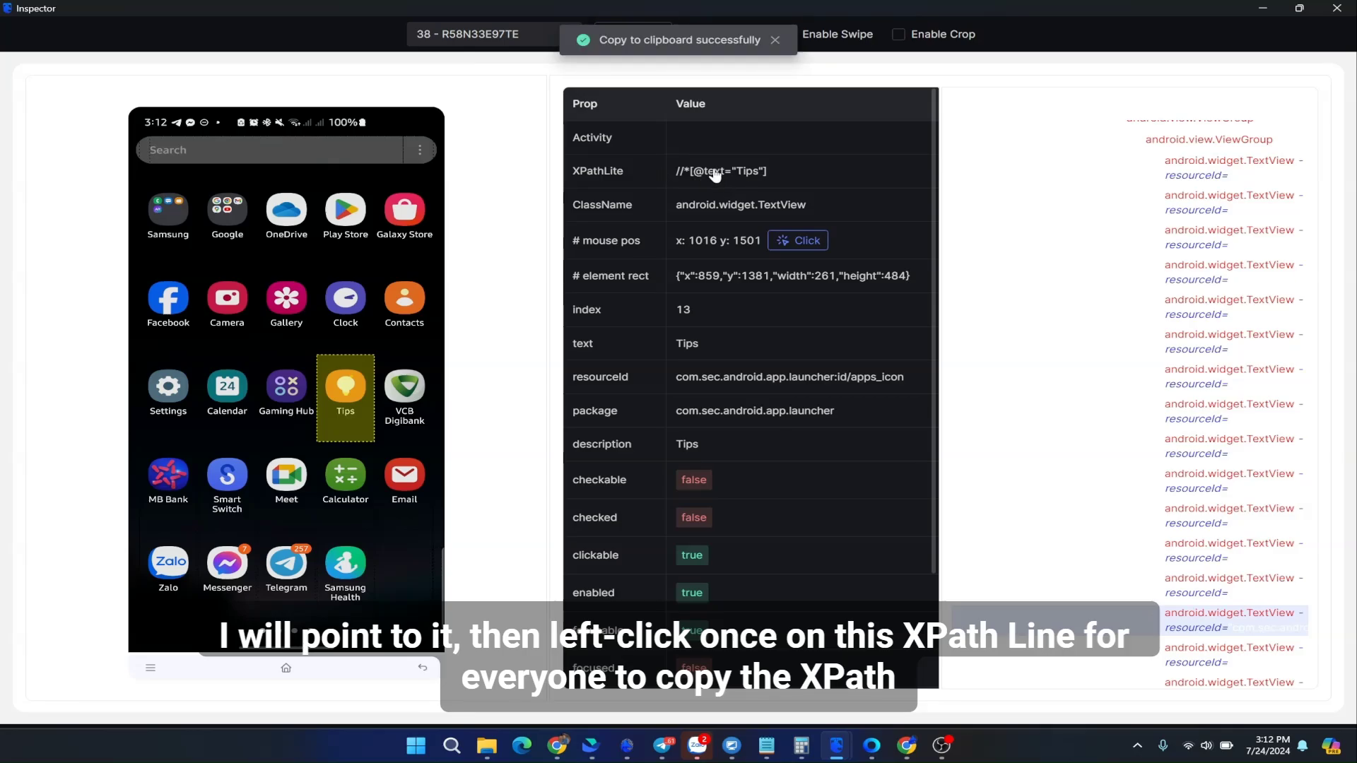
scroll(650, 395, "down", 2)
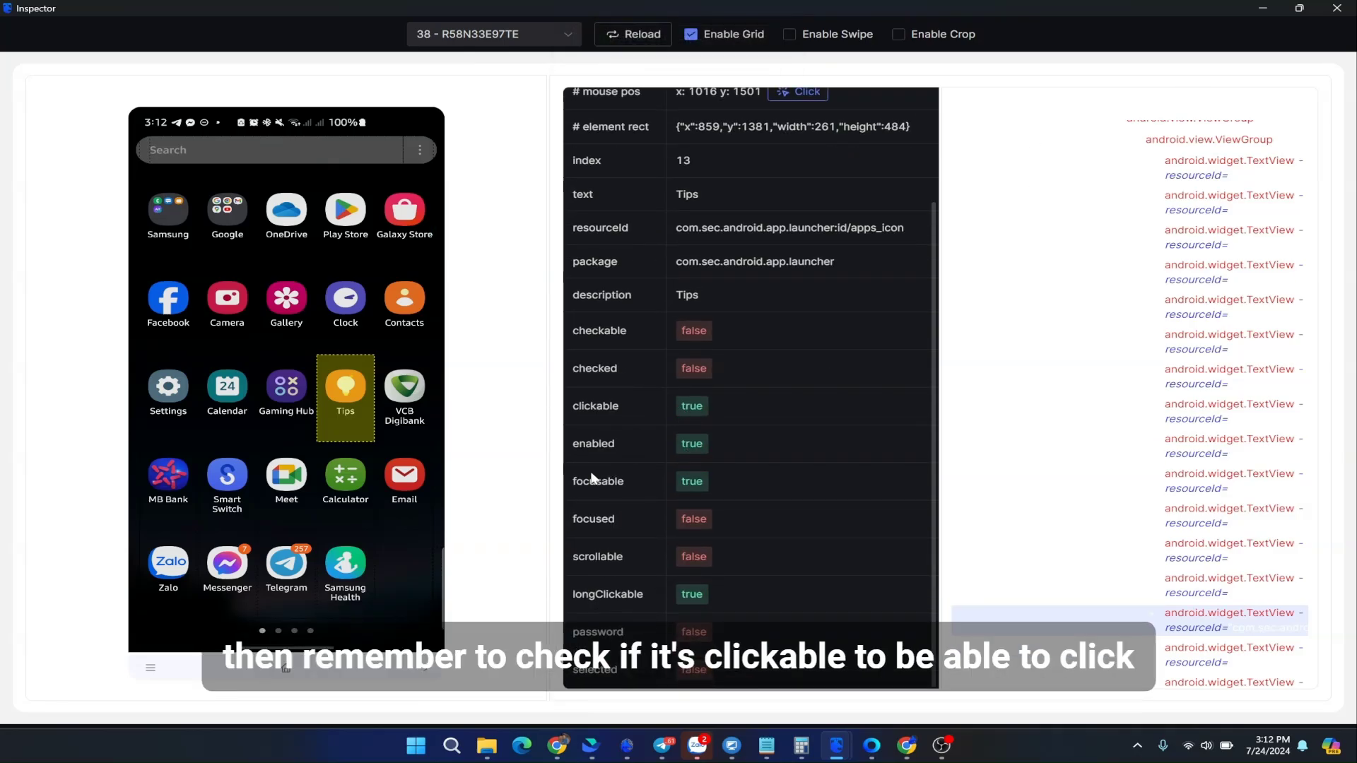
left_click(1262, 8)
double_click(706, 328)
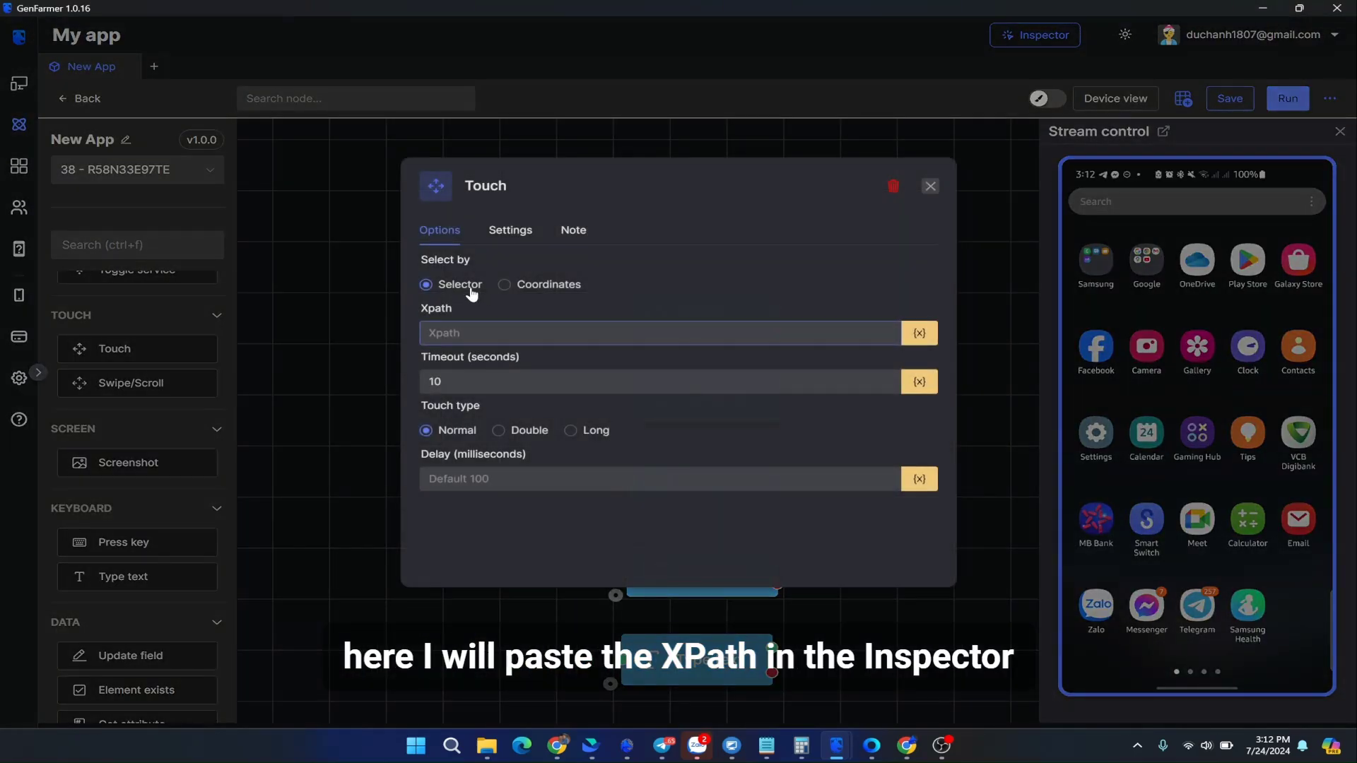
left_click(466, 333)
type("//*[@text=\"Tips\"]")
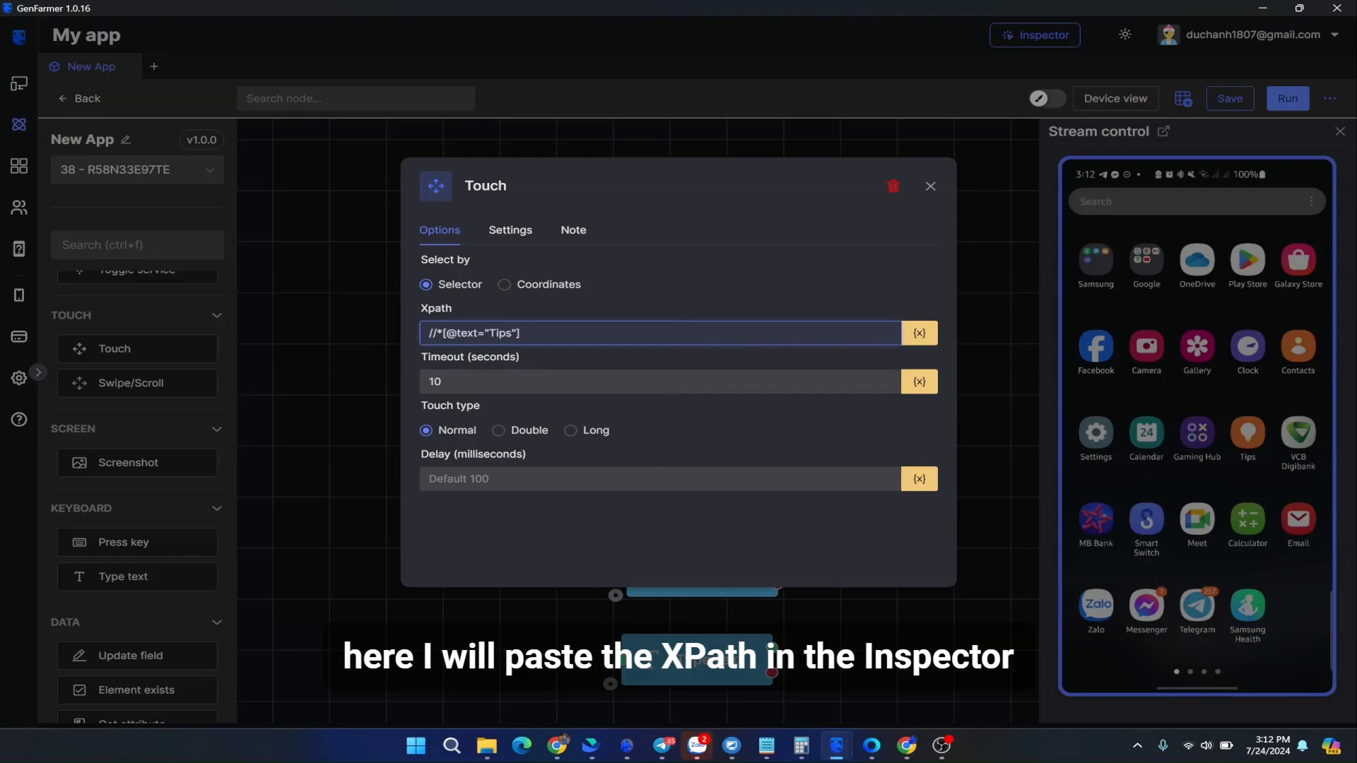
key("Tab")
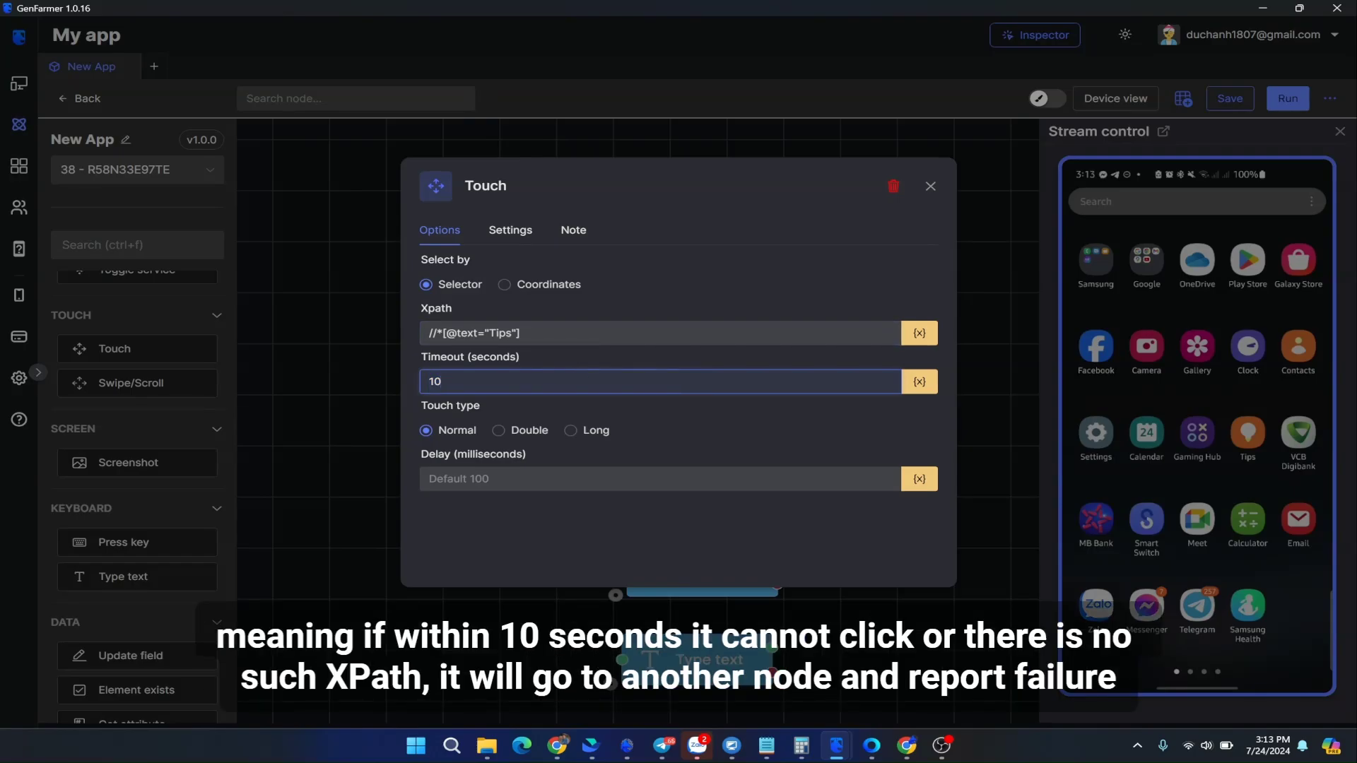
triple_click(552, 333)
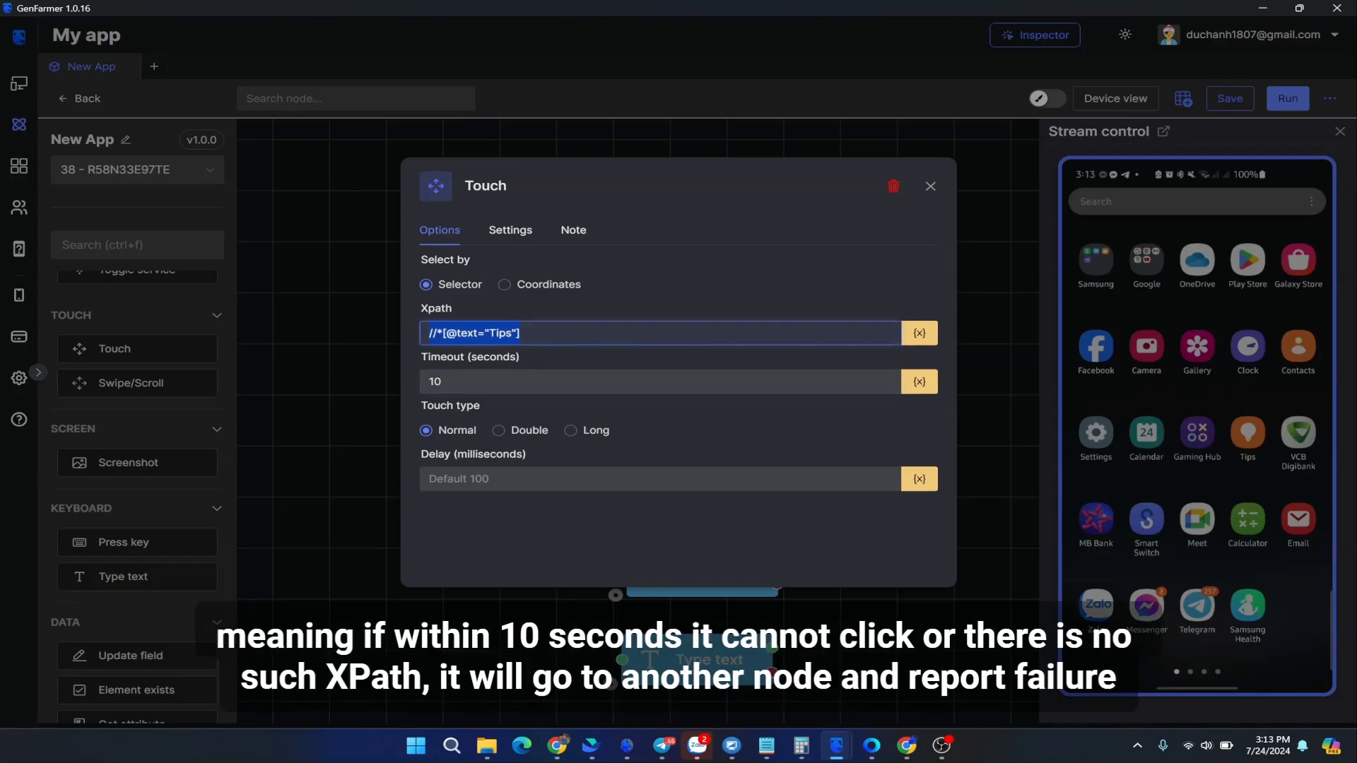
left_click(551, 333)
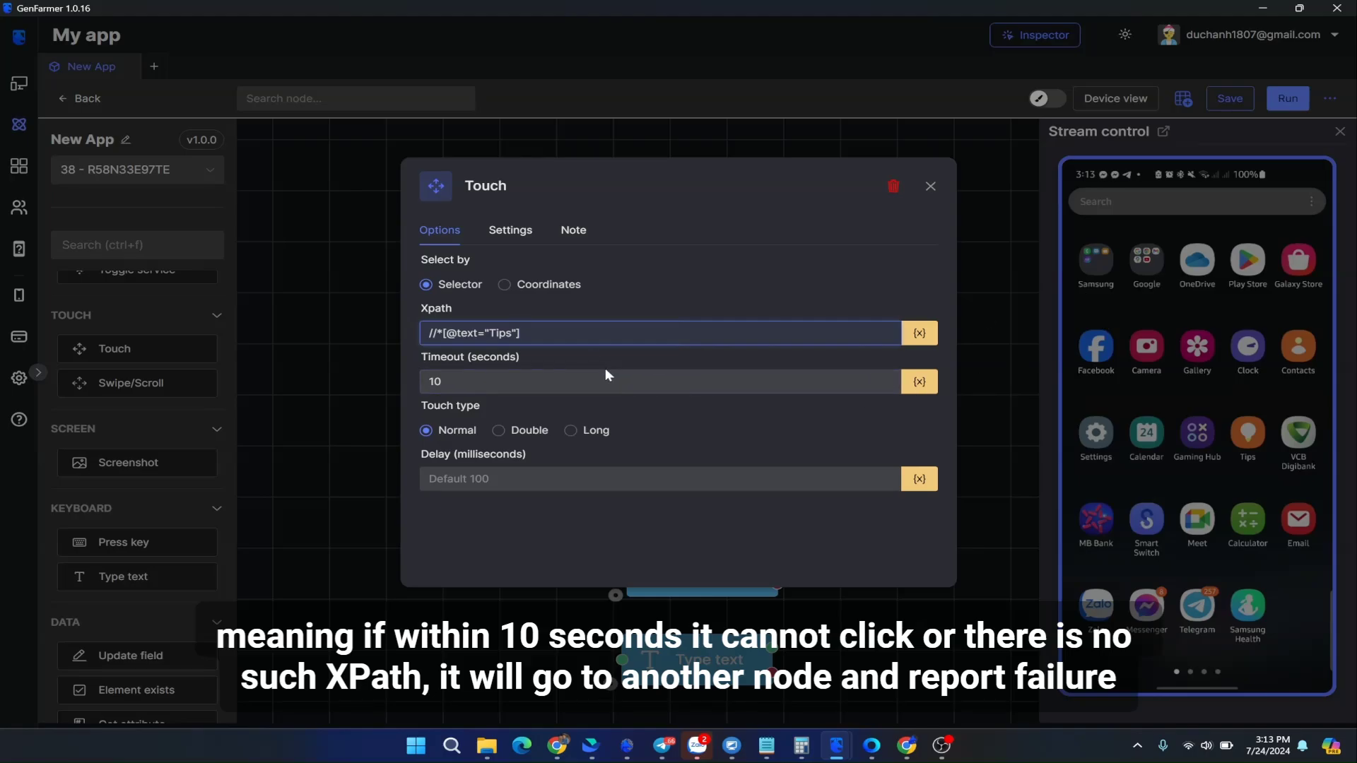
Try the Double and Long touch types on the Touch node, then return to Normal with the default delay
double_click(458, 406)
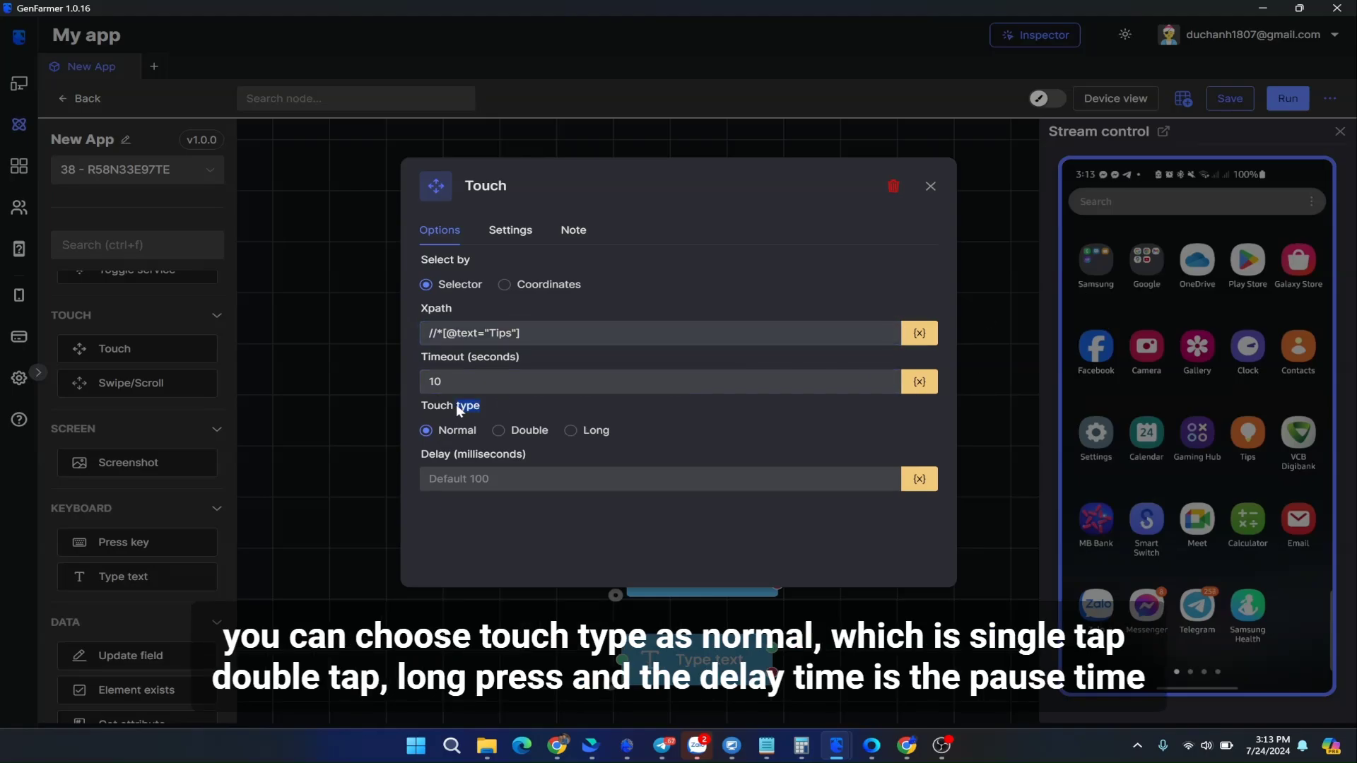
triple_click(455, 406)
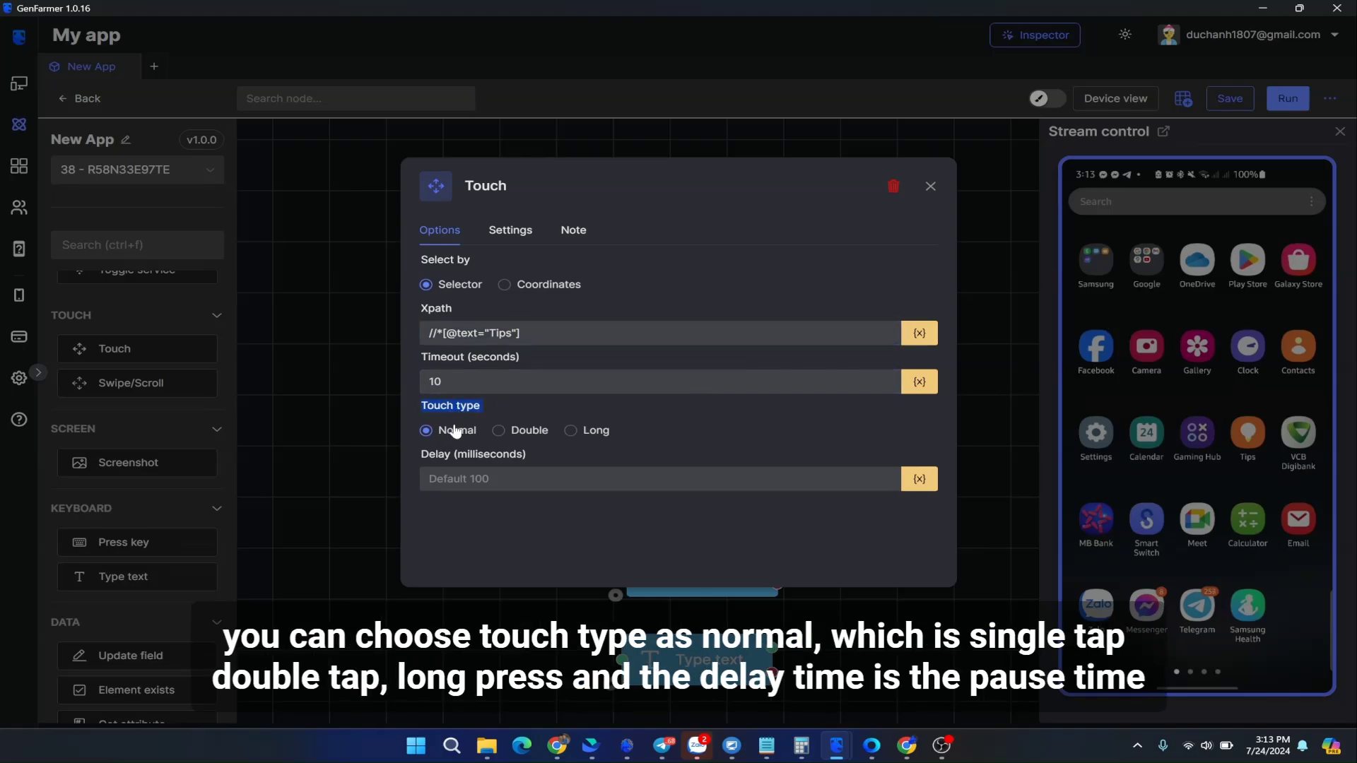
left_click(527, 439)
left_click(600, 432)
left_click(427, 432)
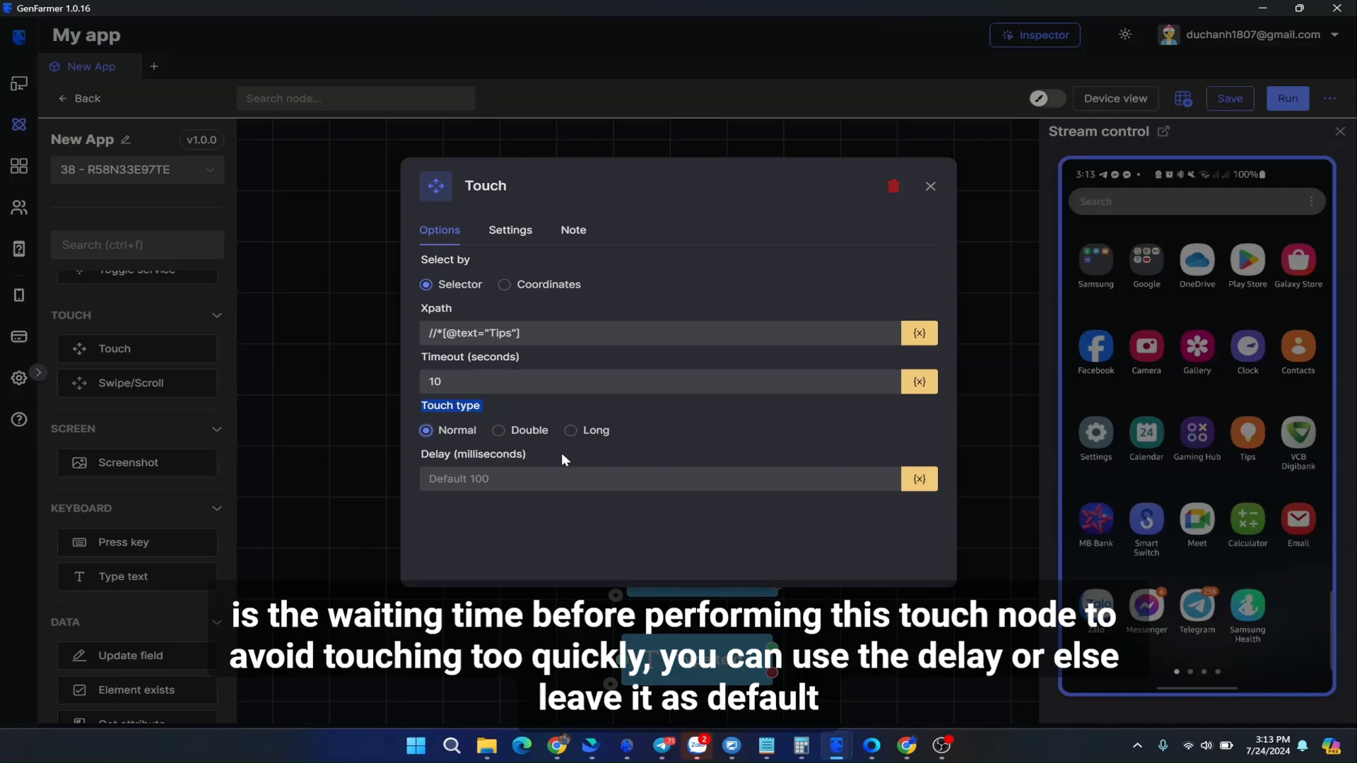
left_click(564, 478)
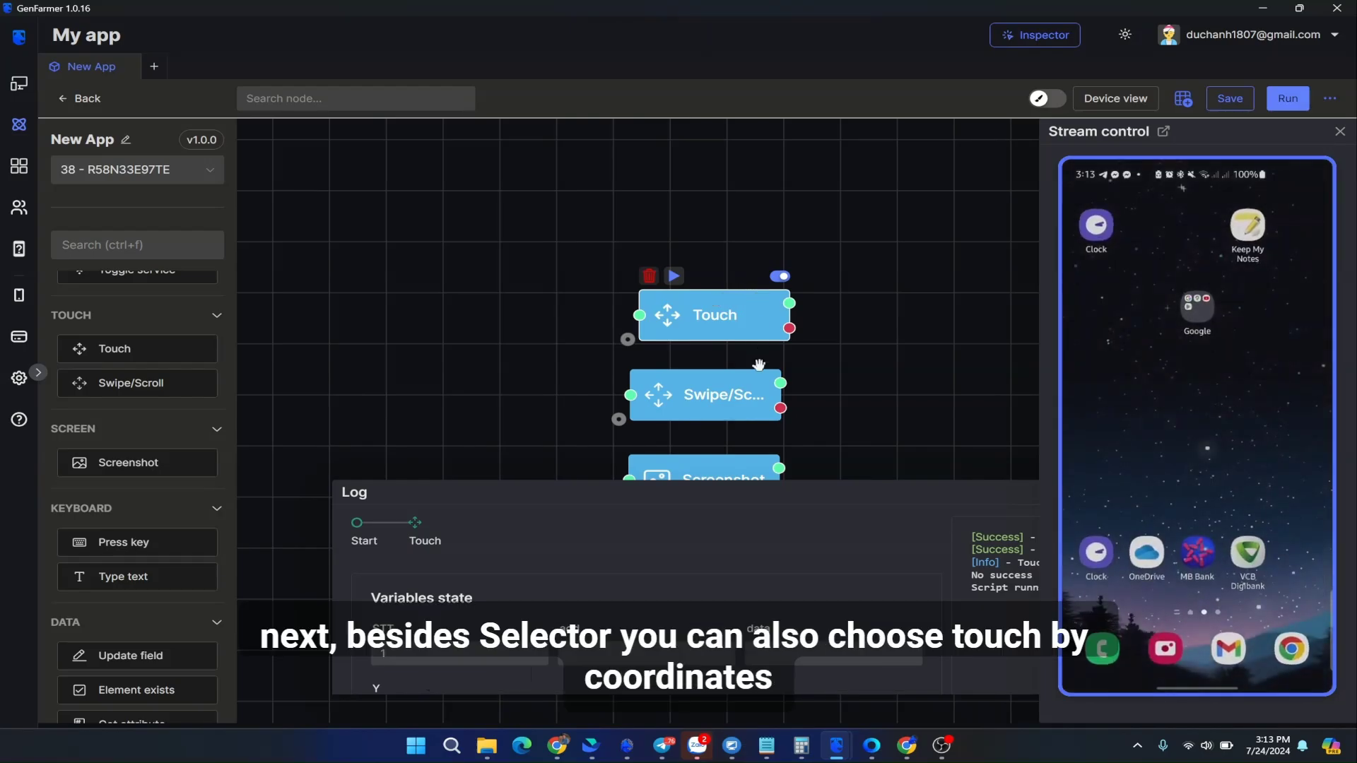
Set the Touch node to select by Coordinates and look up the Tips icon's position in the Inspector
left_click(708, 298)
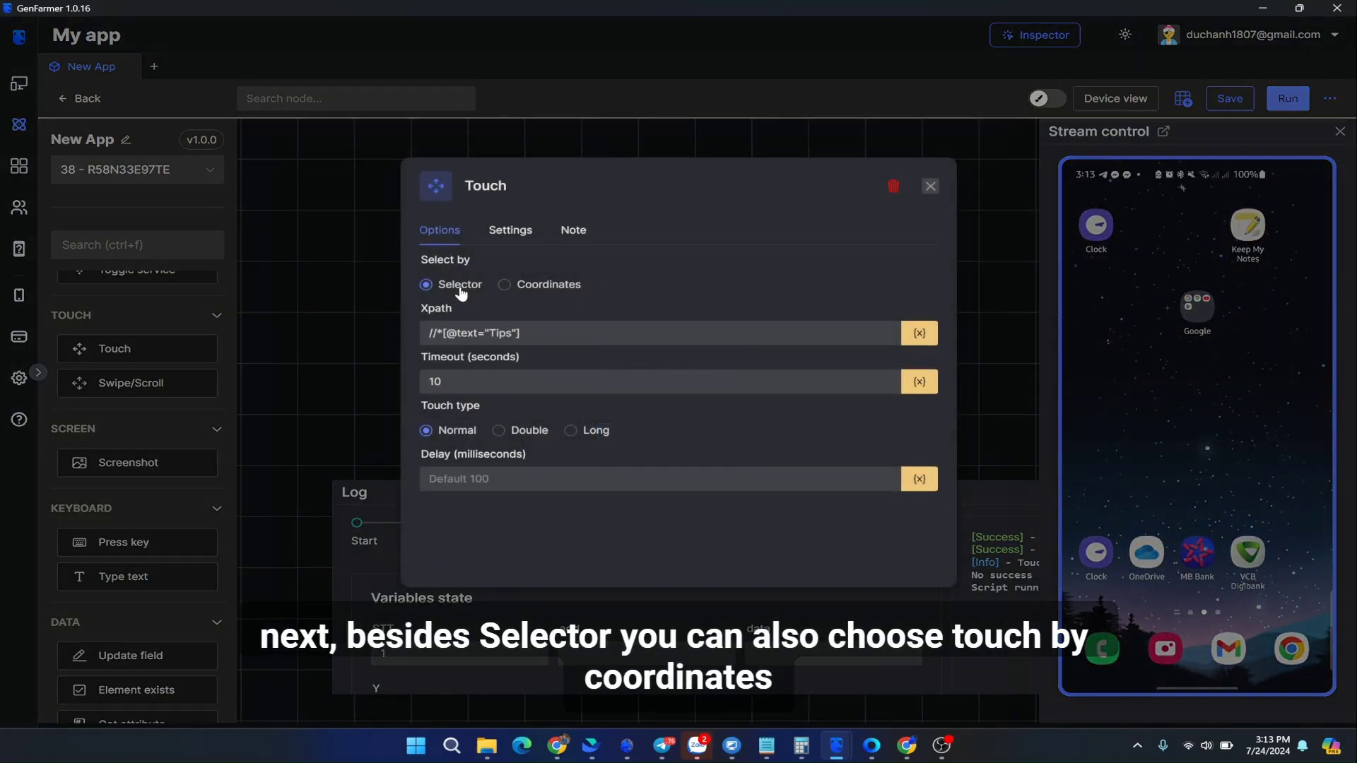
left_click(558, 287)
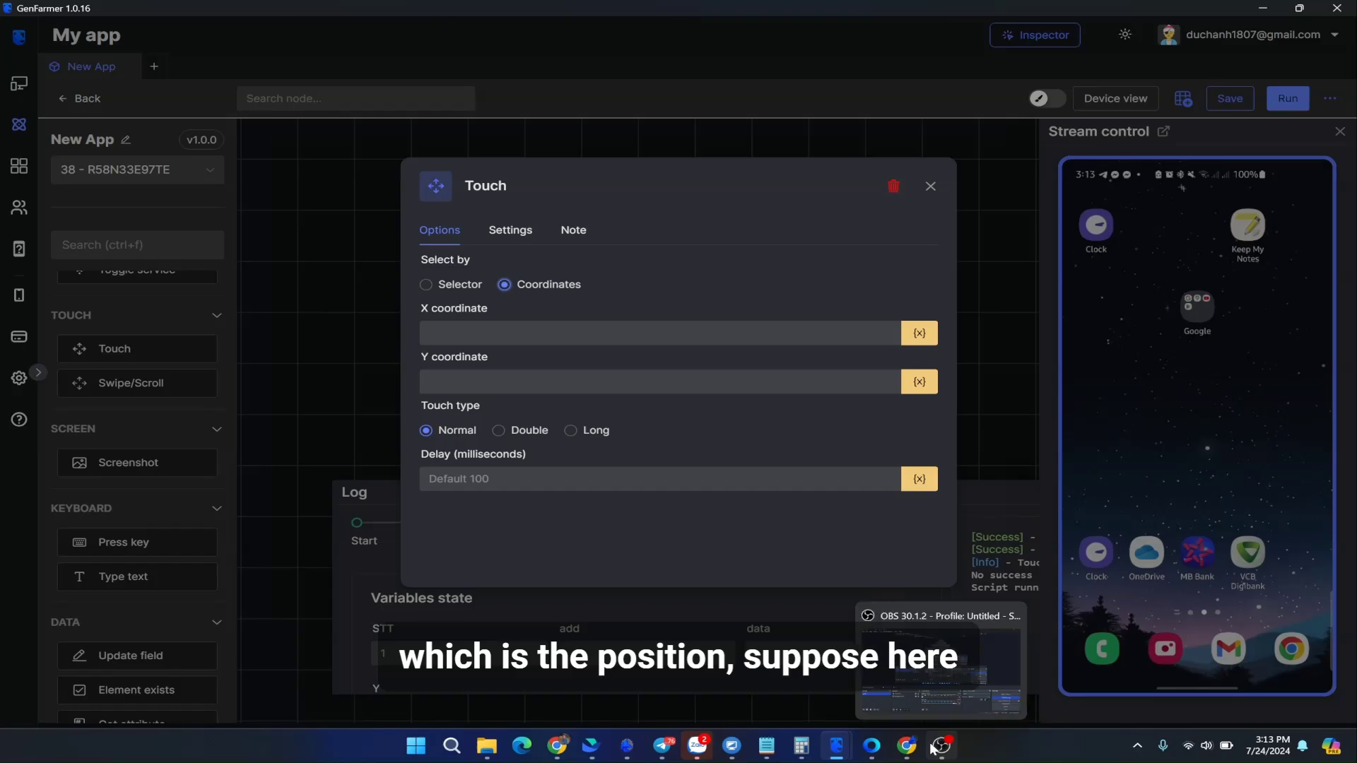
left_click(837, 746)
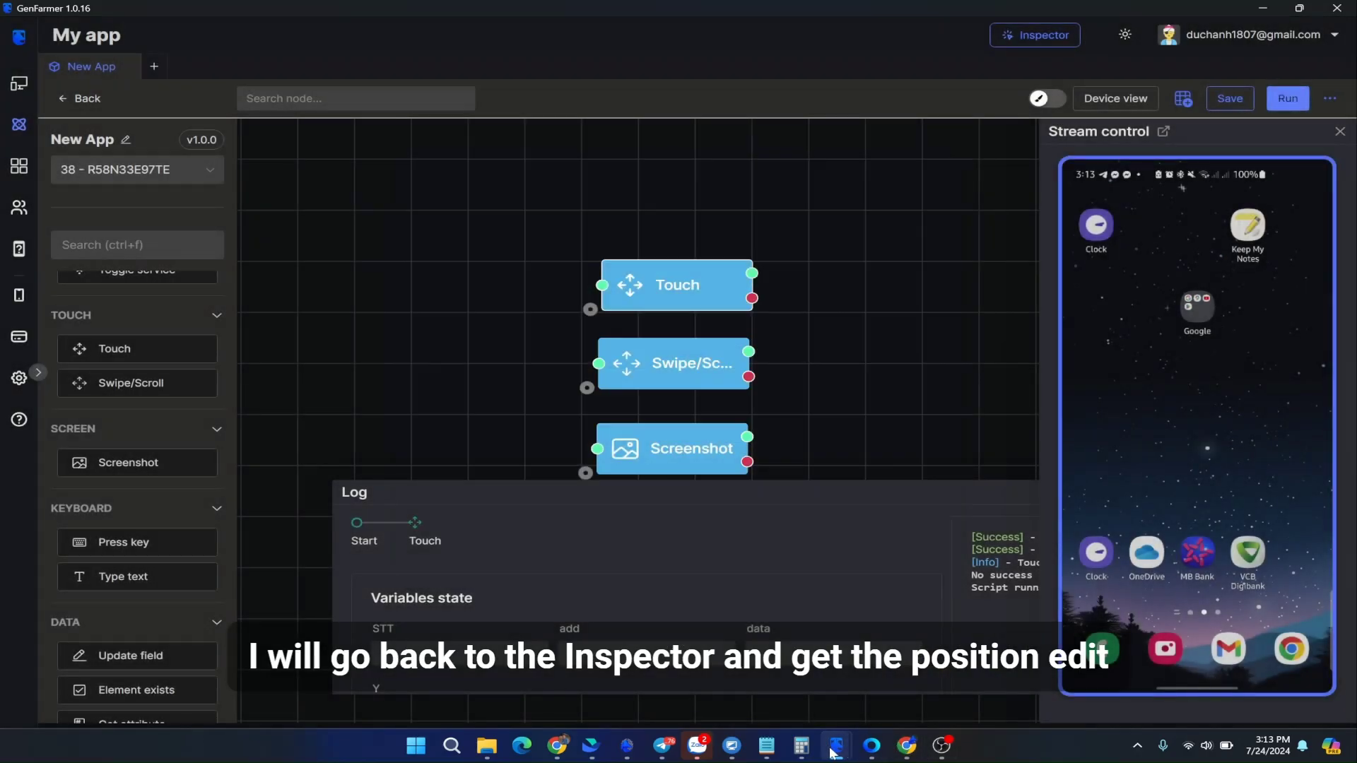
left_click(909, 679)
left_click(342, 372)
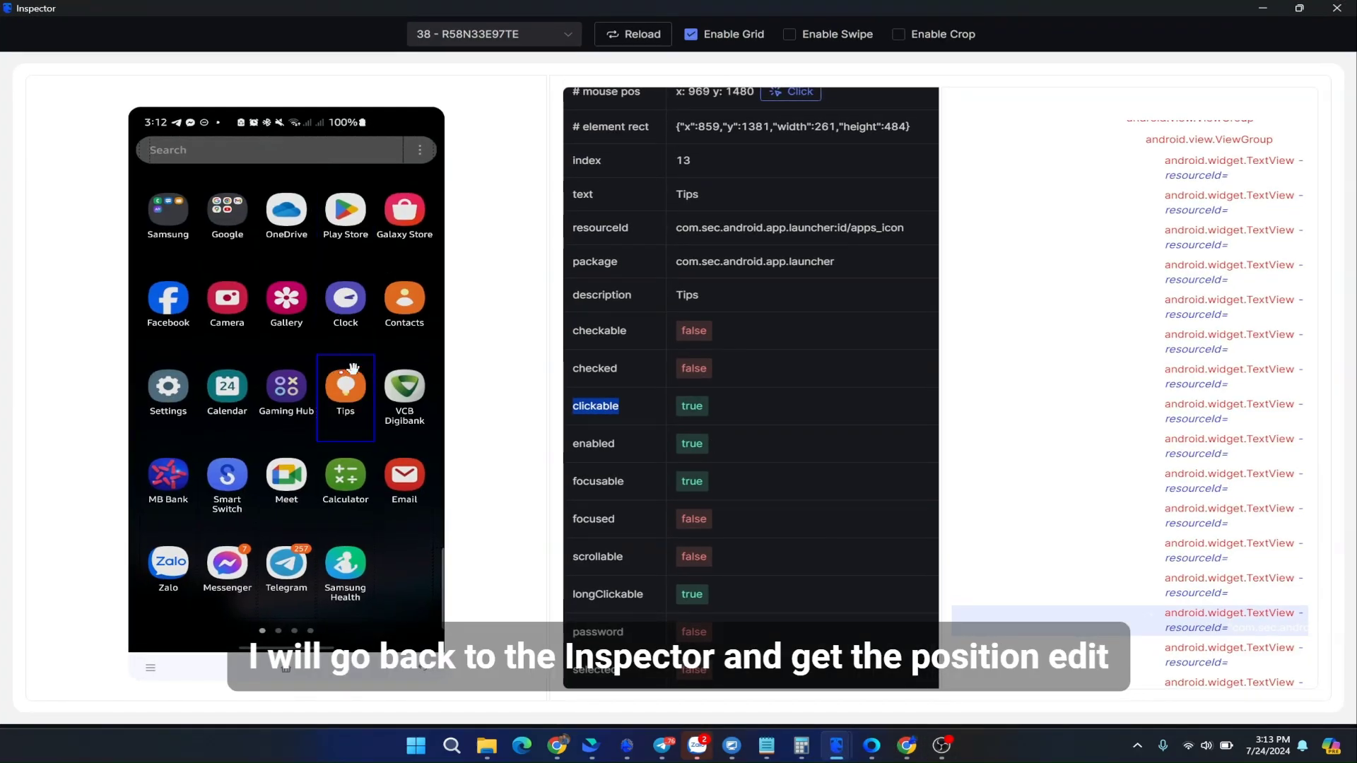
scroll(777, 214, "up", 3)
double_click(703, 242)
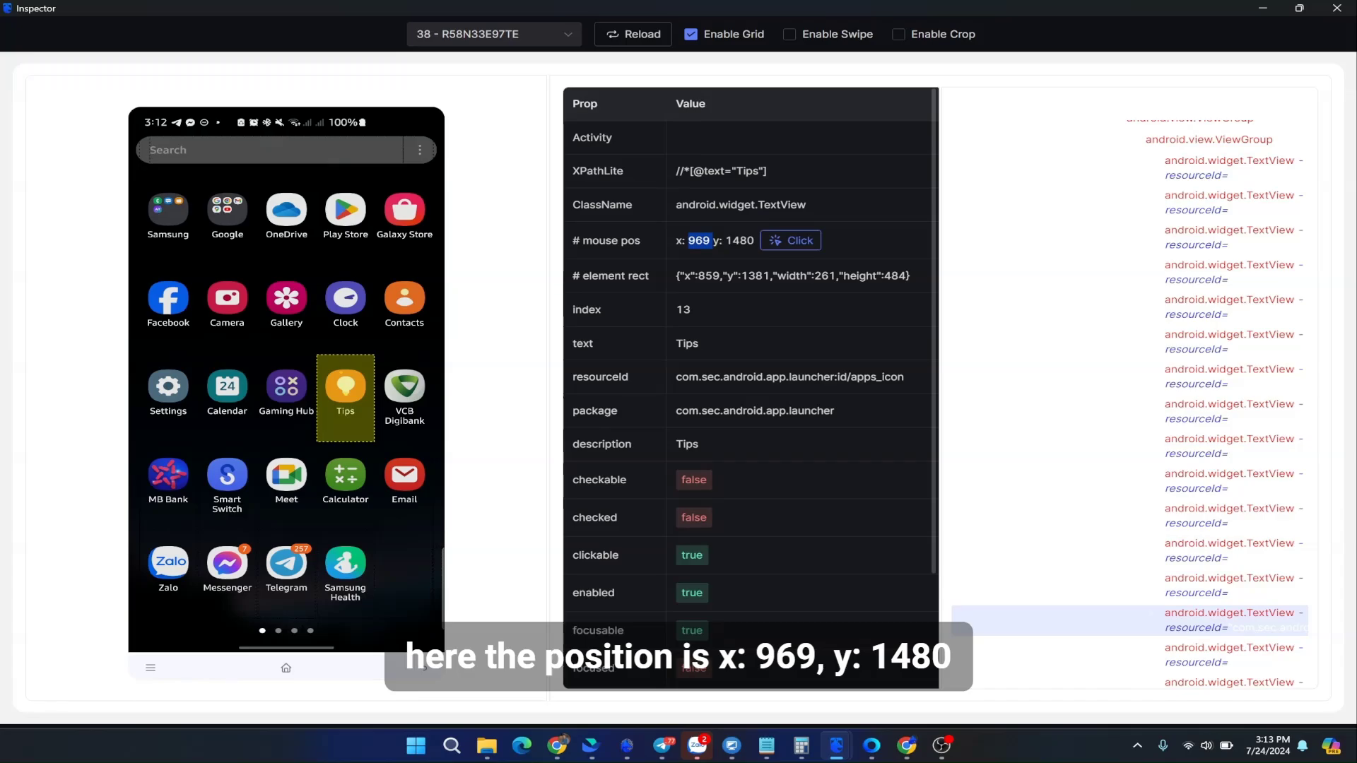
triple_click(742, 242)
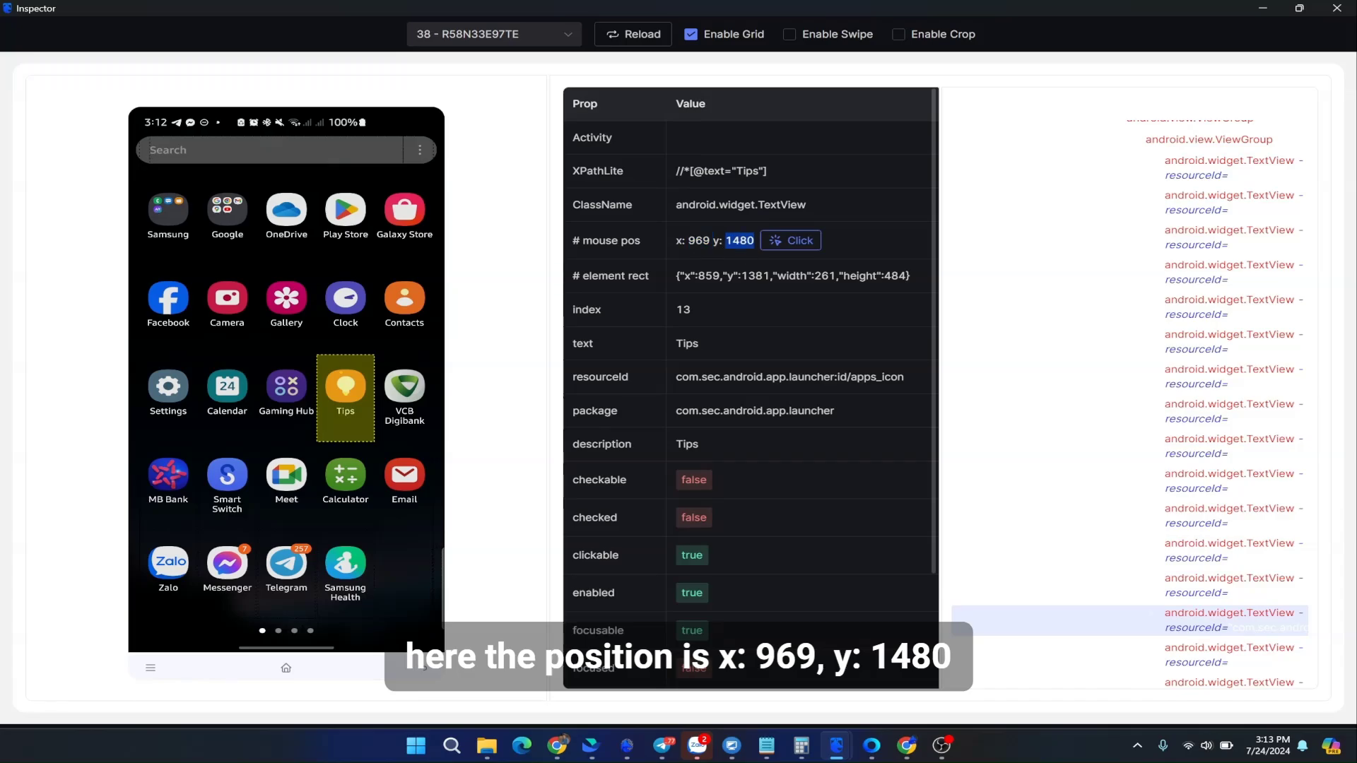
left_click(1265, 7)
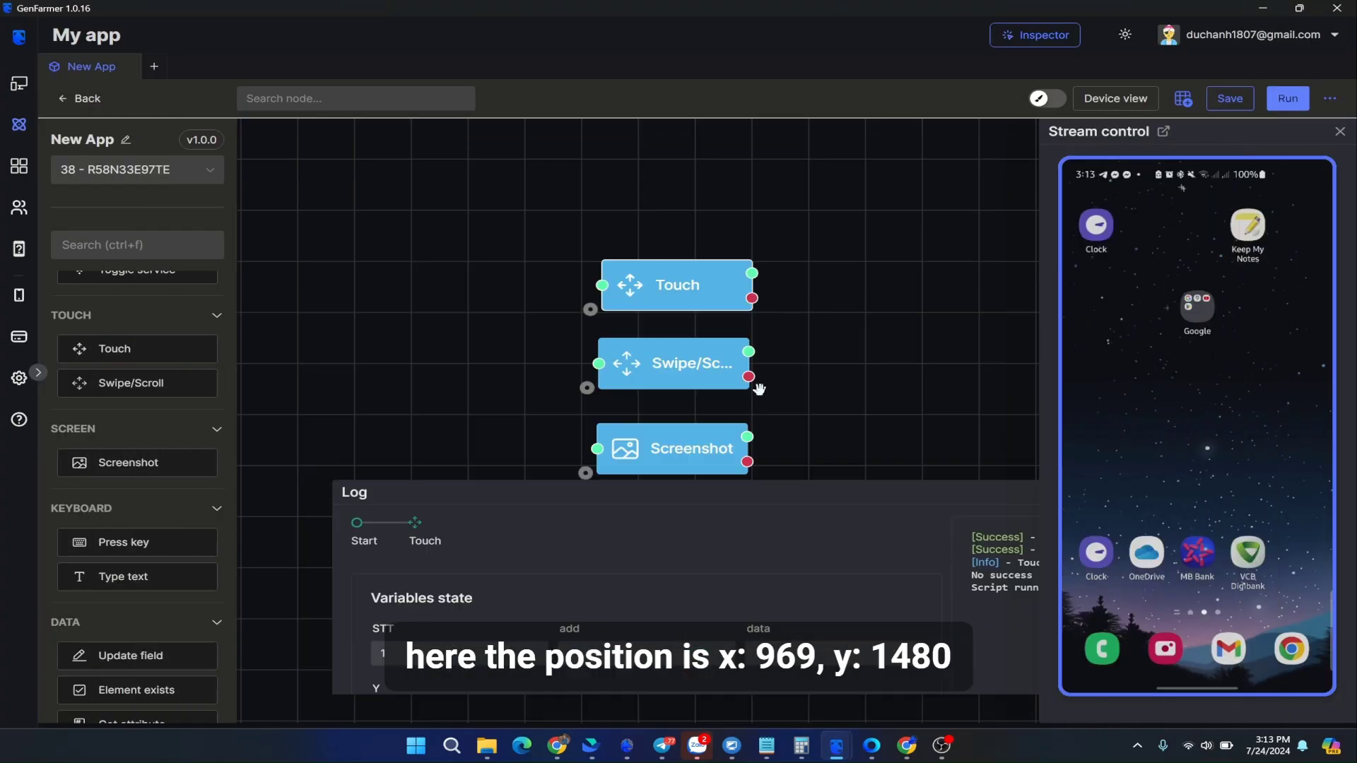
Set the Touch node's X coordinate to 969 and Y coordinate to 1480, then close its options
double_click(677, 285)
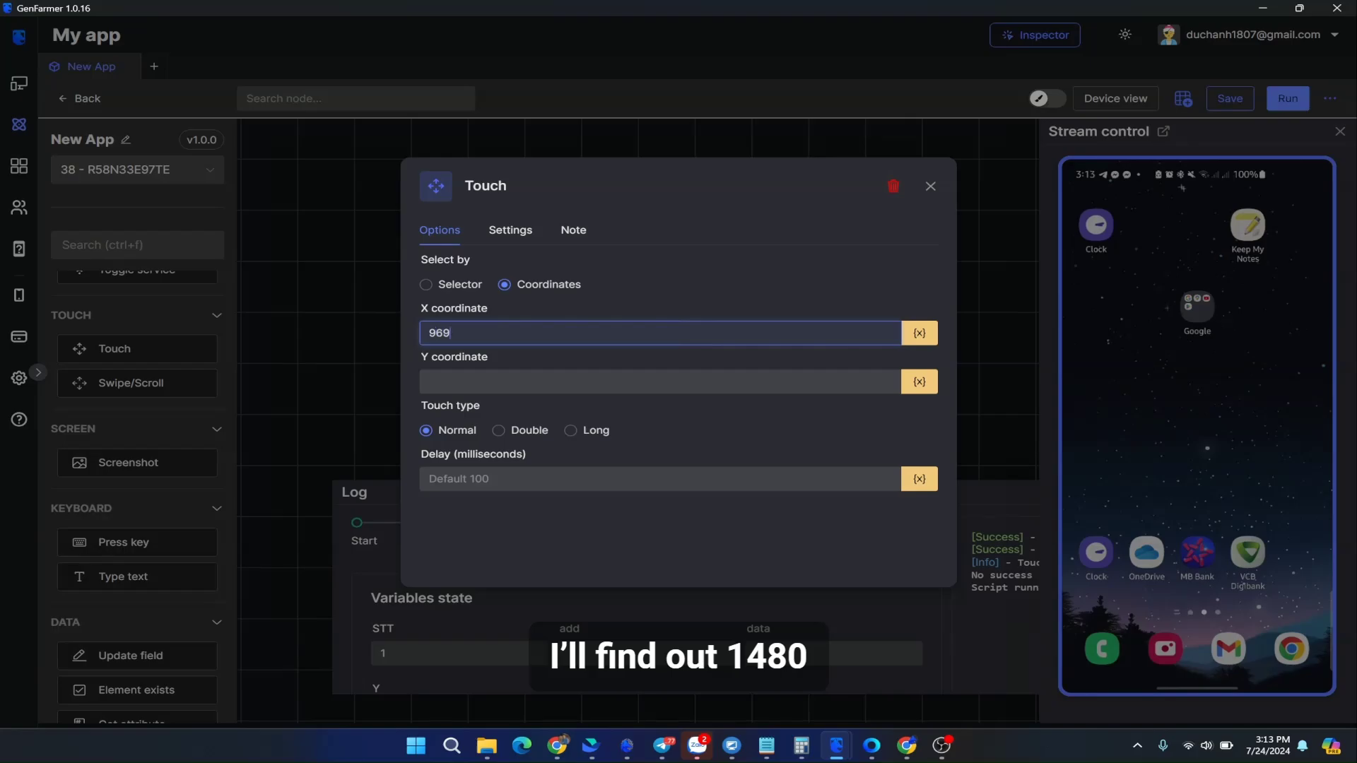
key("Tab")
key("Tab")
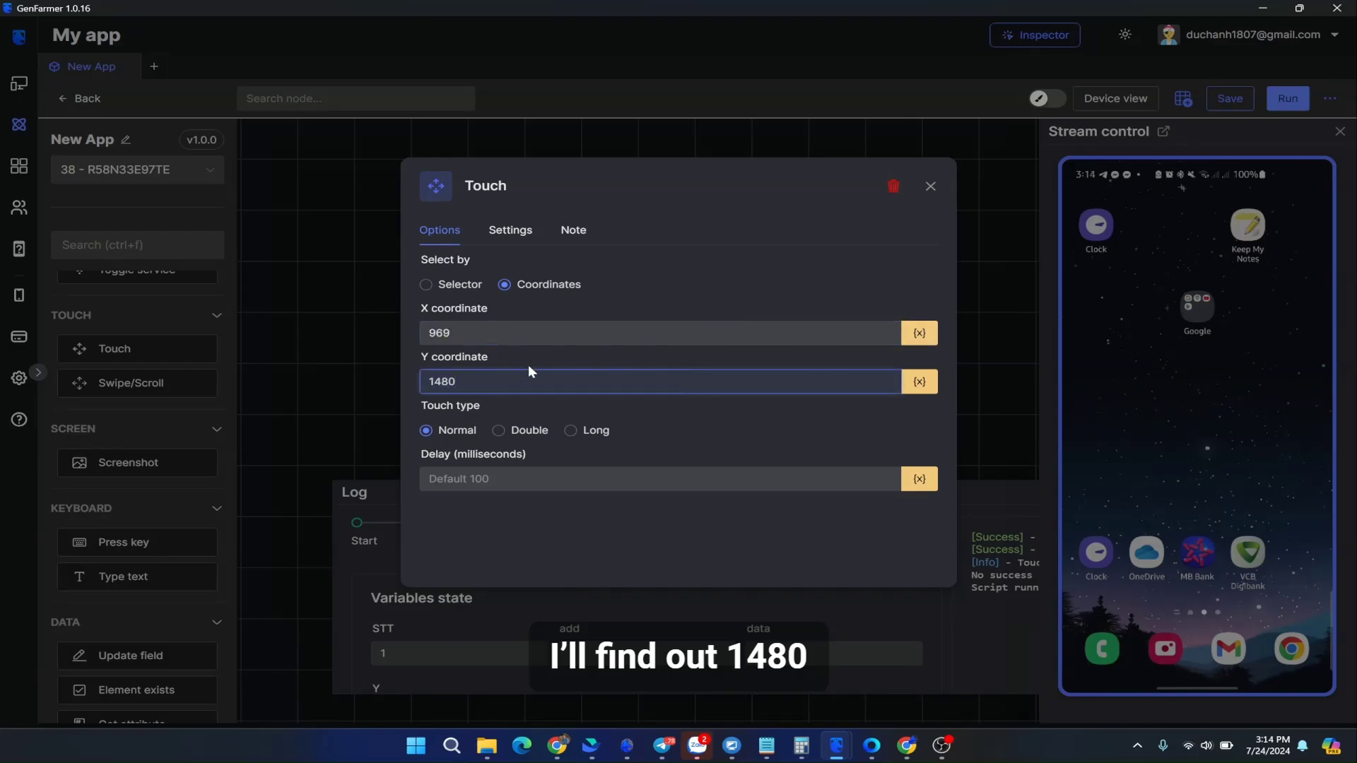
left_click(992, 496)
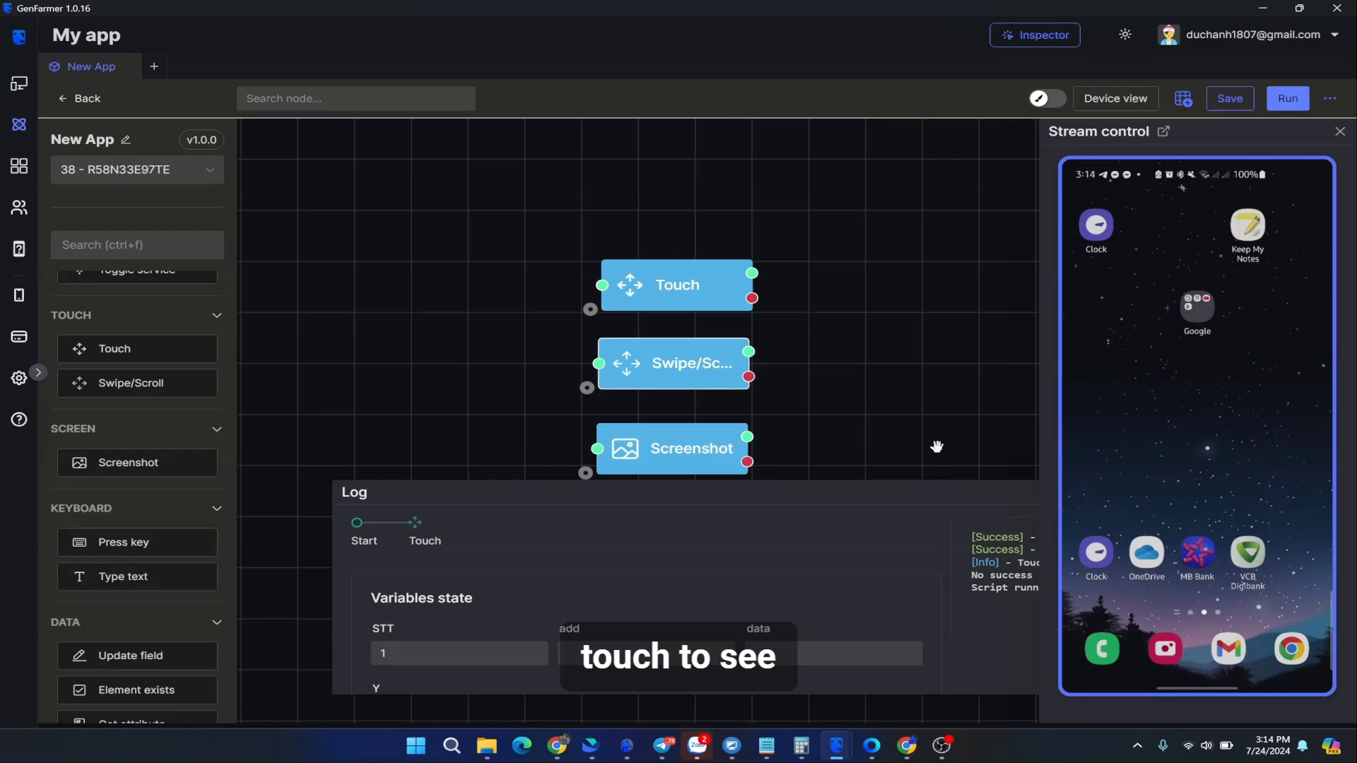
Run the Touch node on its own to test the coordinate touch on the phone
mouse_move(669, 279)
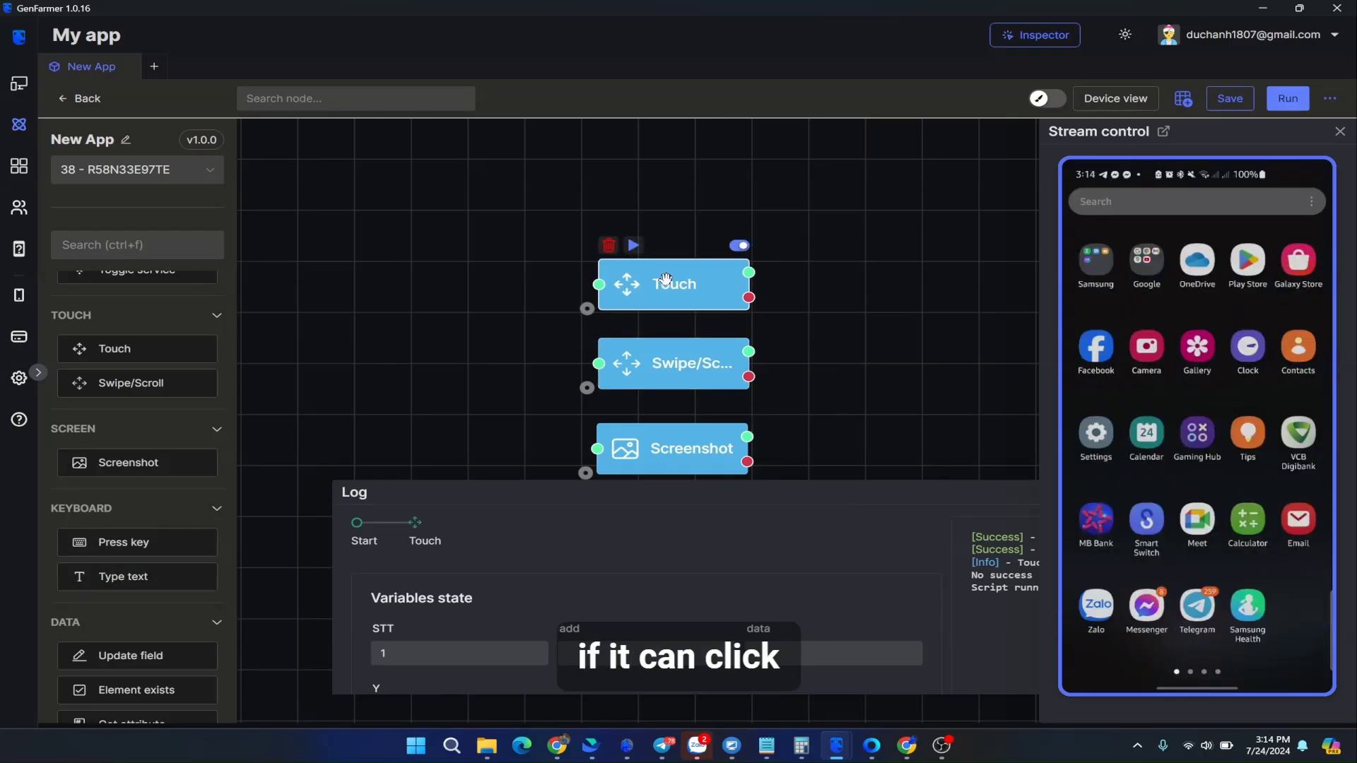
left_click(636, 246)
left_click_drag(718, 294, 711, 294)
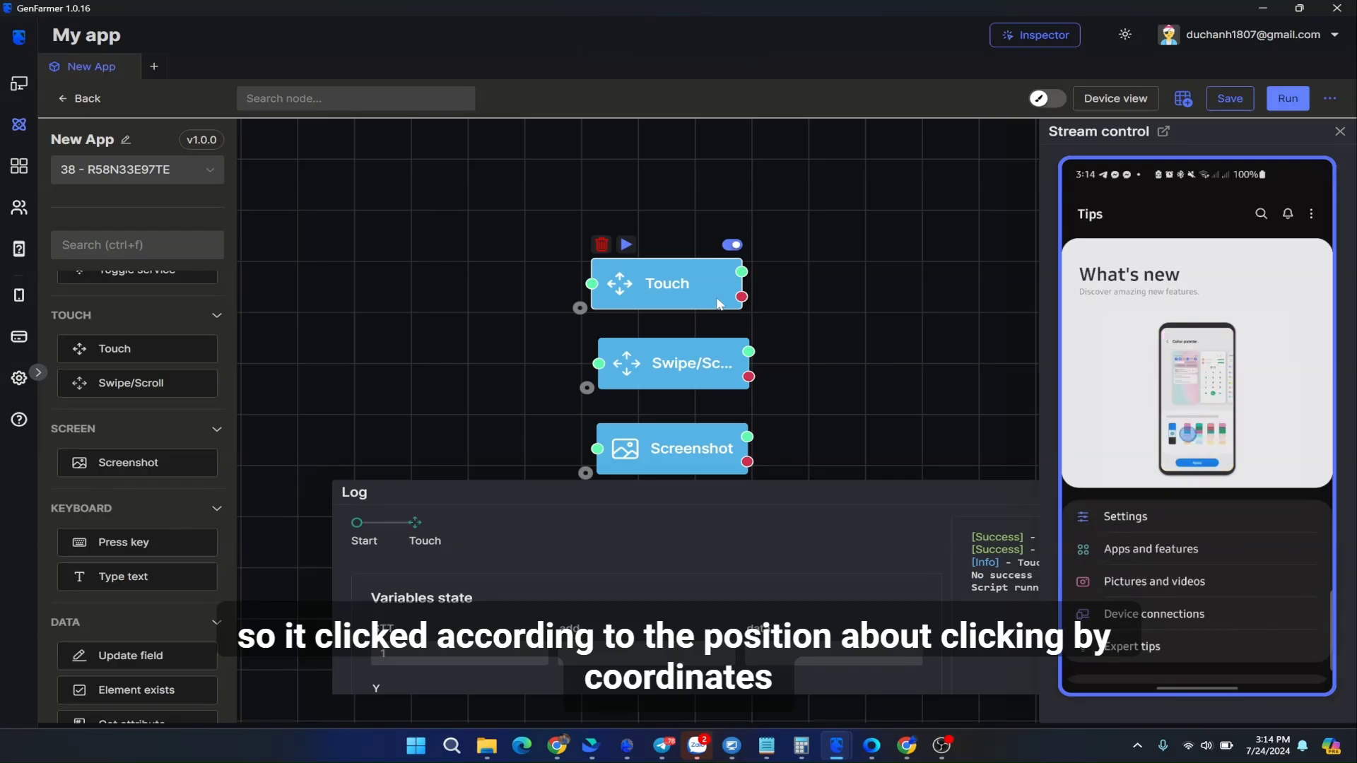
Reopen the Touch node's options, review its coordinates and switch the selection mode back to Selector
left_click(715, 297)
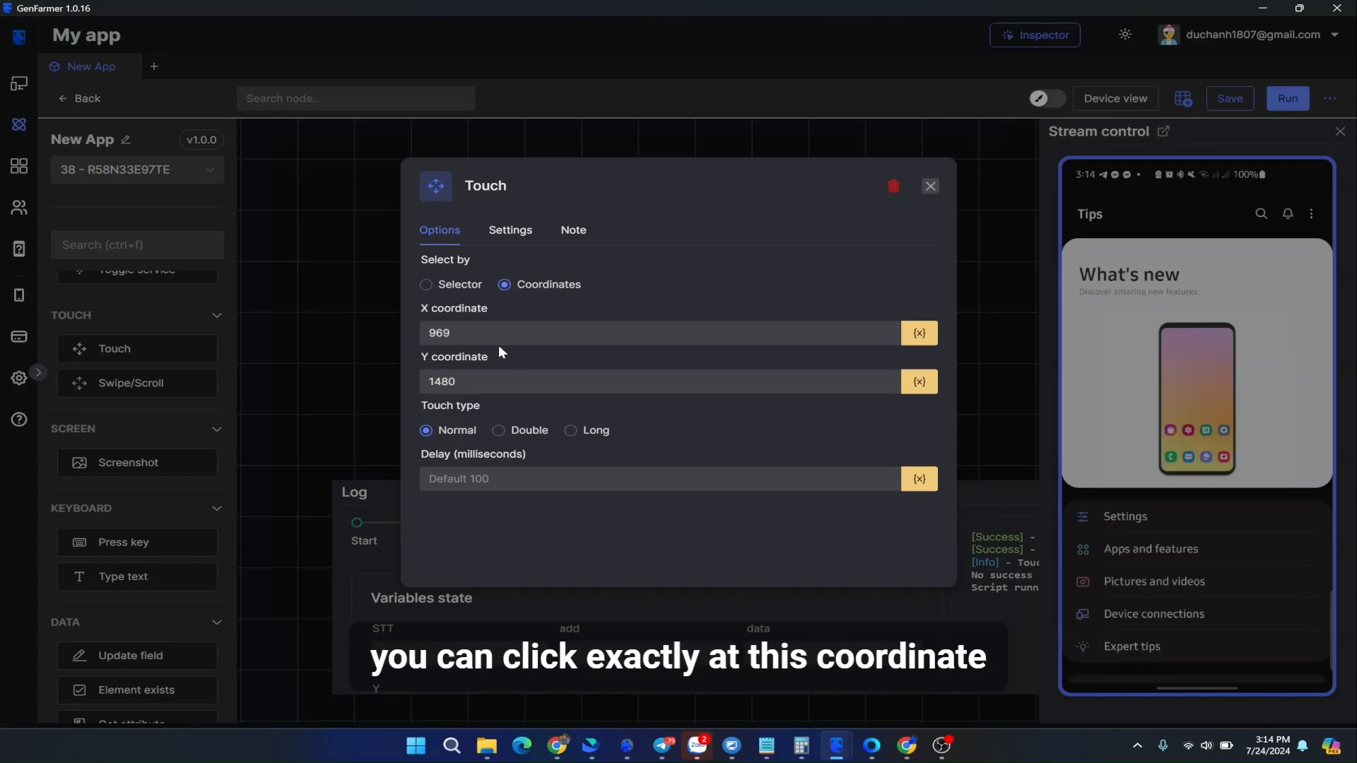
left_click(440, 338)
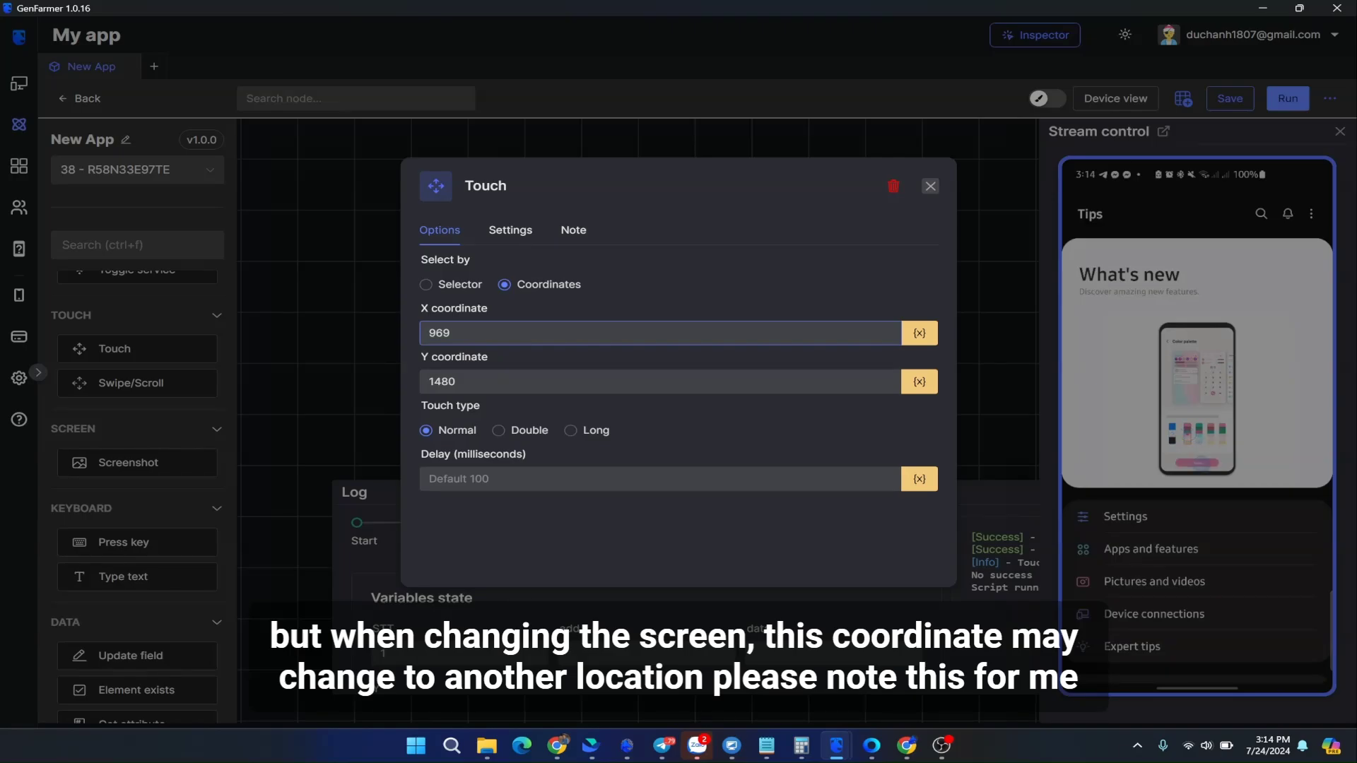
left_click(463, 284)
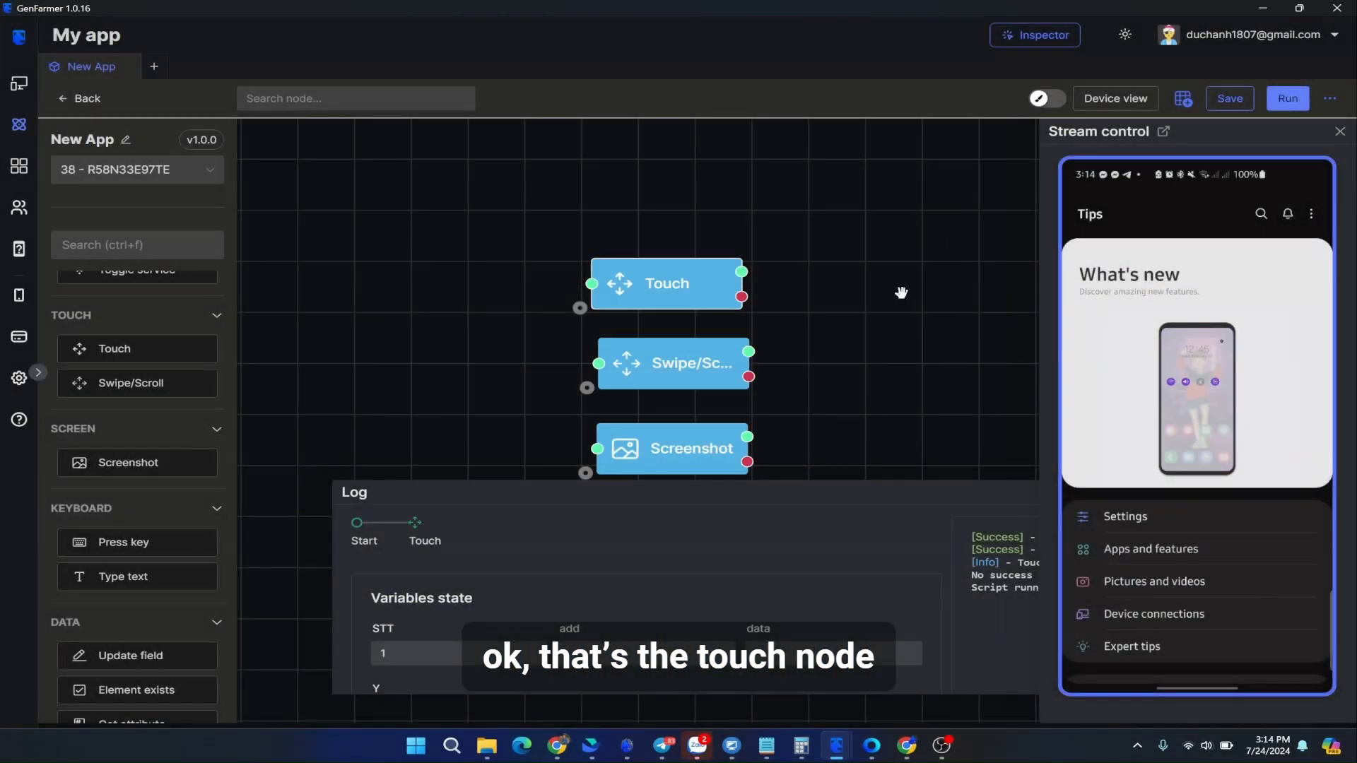
Open the Swipe/Scroll node's options, try the available directions in Simple mode, set the direction to Left and close the options
scroll(902, 307, "down", 2)
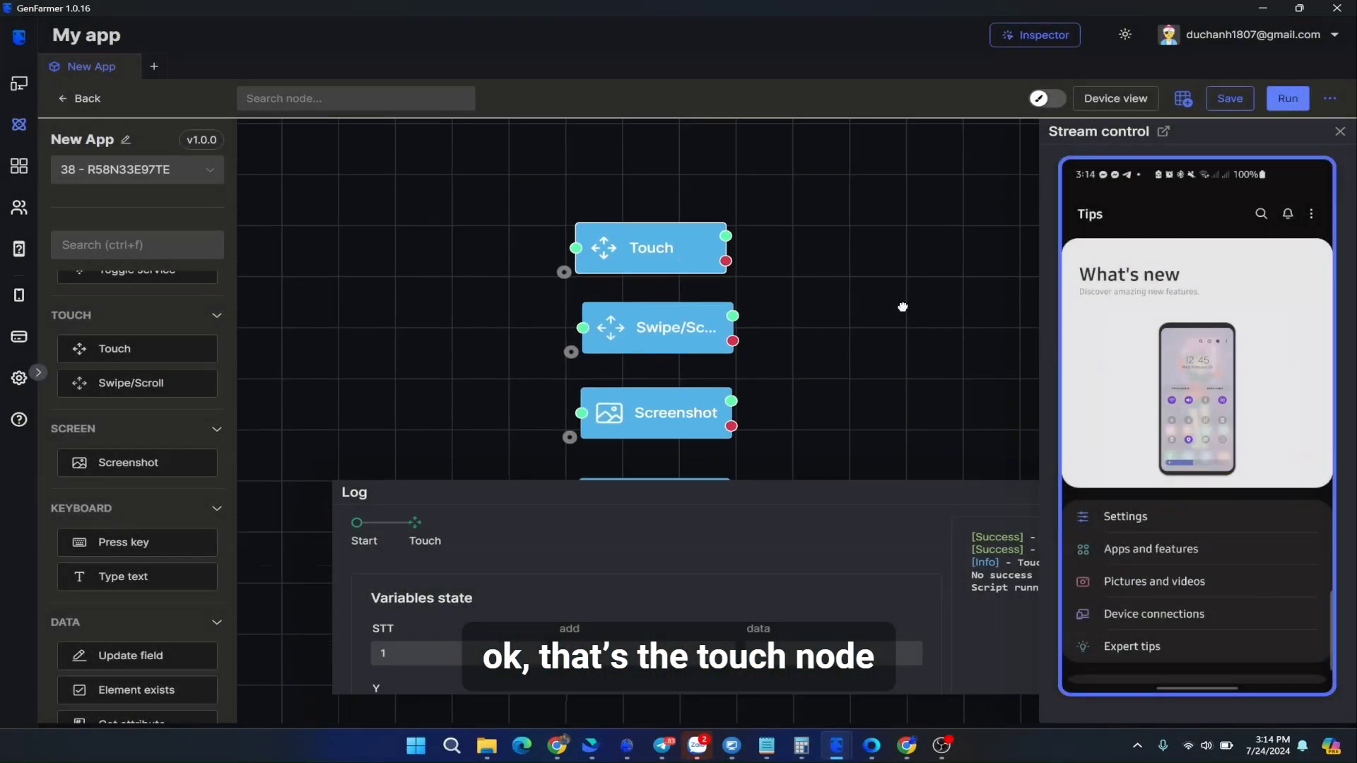
left_click(744, 339)
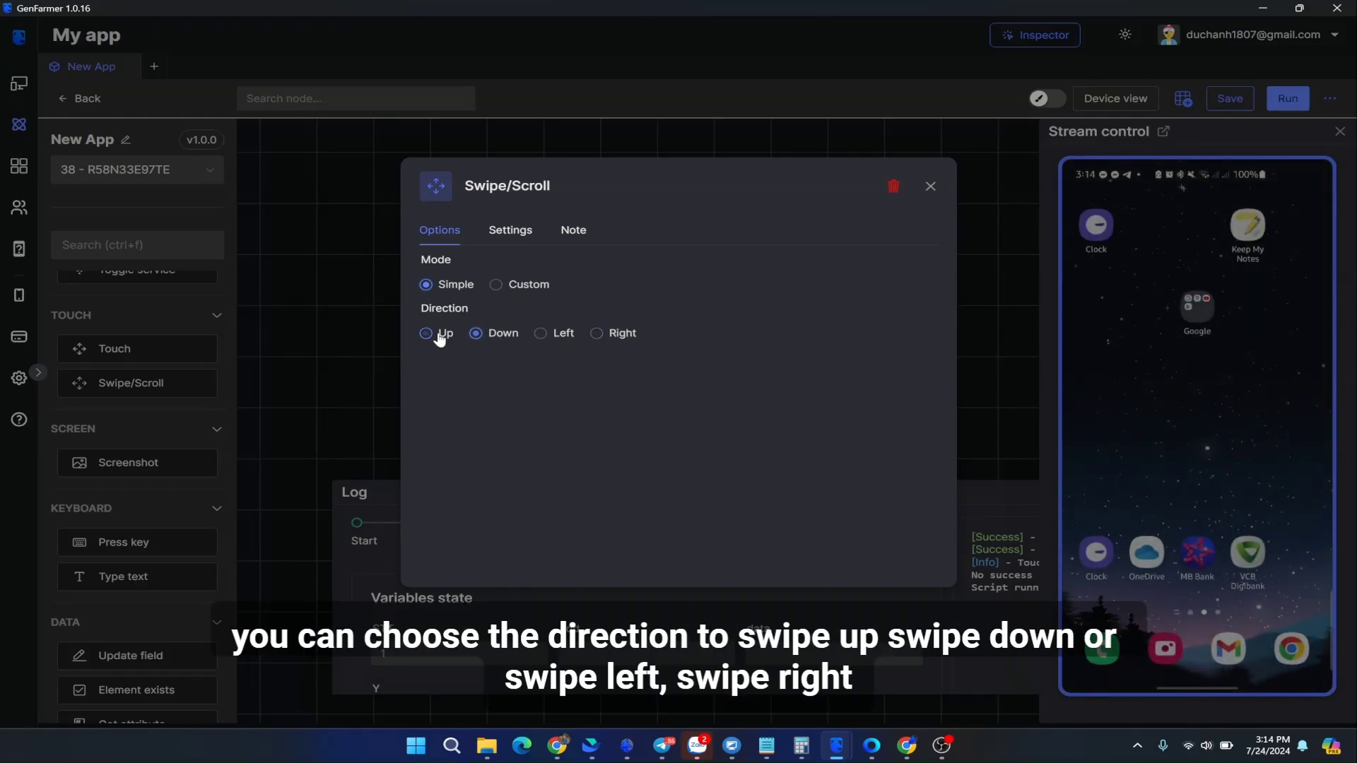
left_click(503, 334)
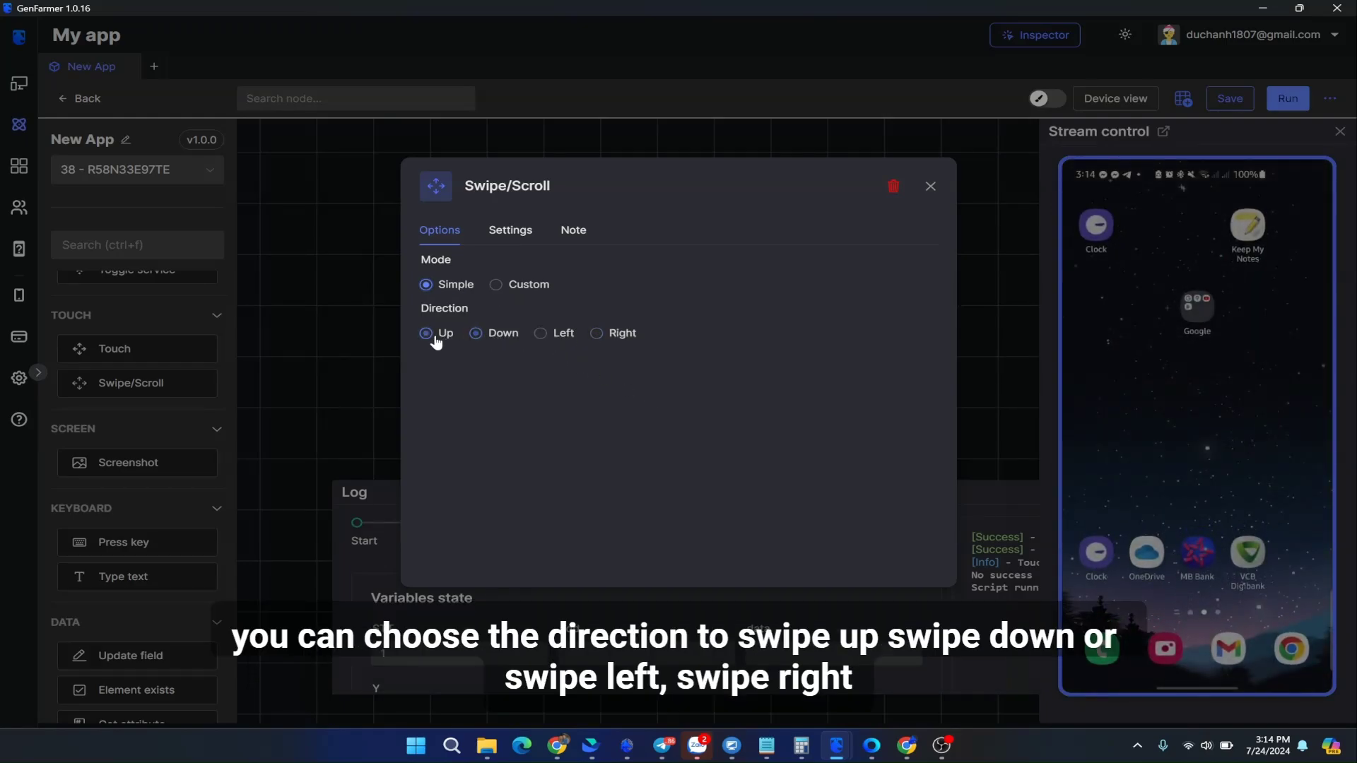
left_click(476, 334)
left_click(544, 334)
left_click(630, 339)
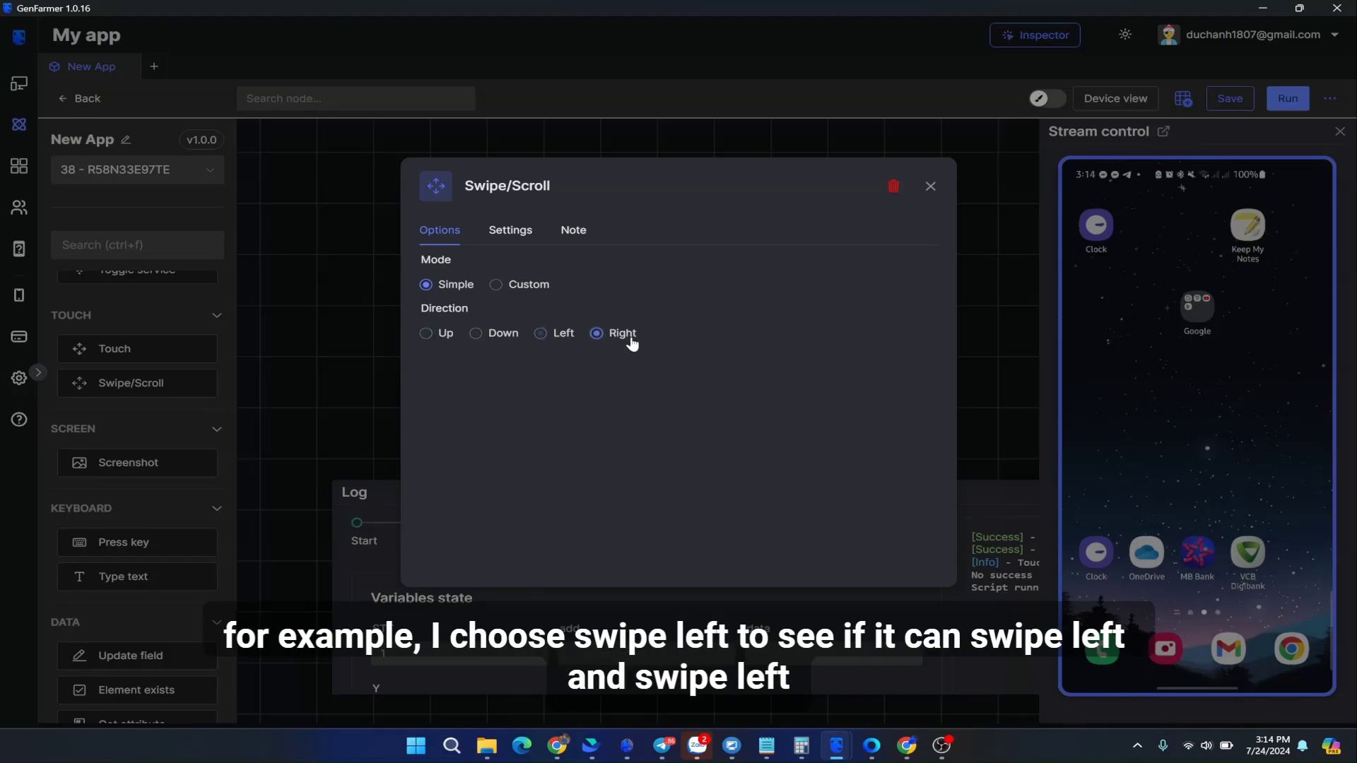
left_click(544, 333)
left_click(930, 187)
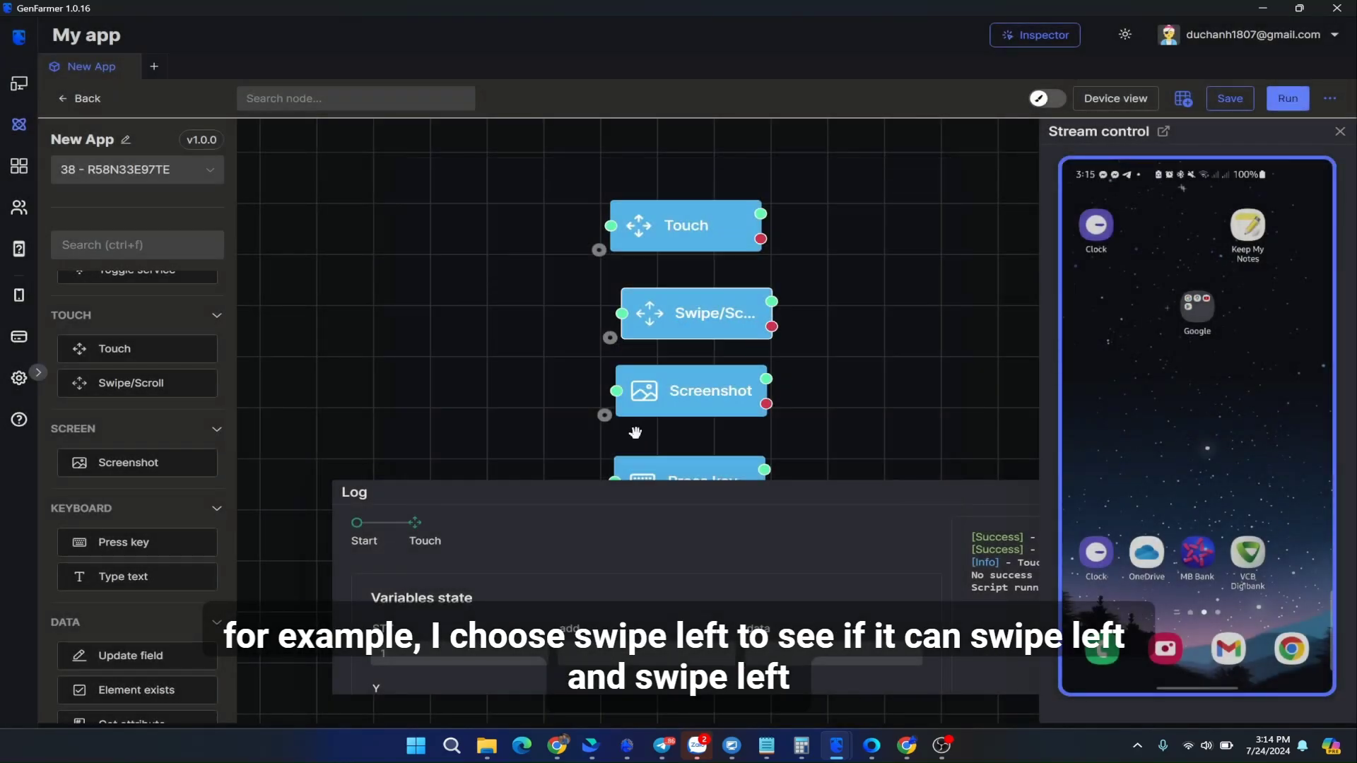
Run the Swipe/Scroll node on its own, recheck its direction setting and run it again to test the left swipe
left_click(657, 279)
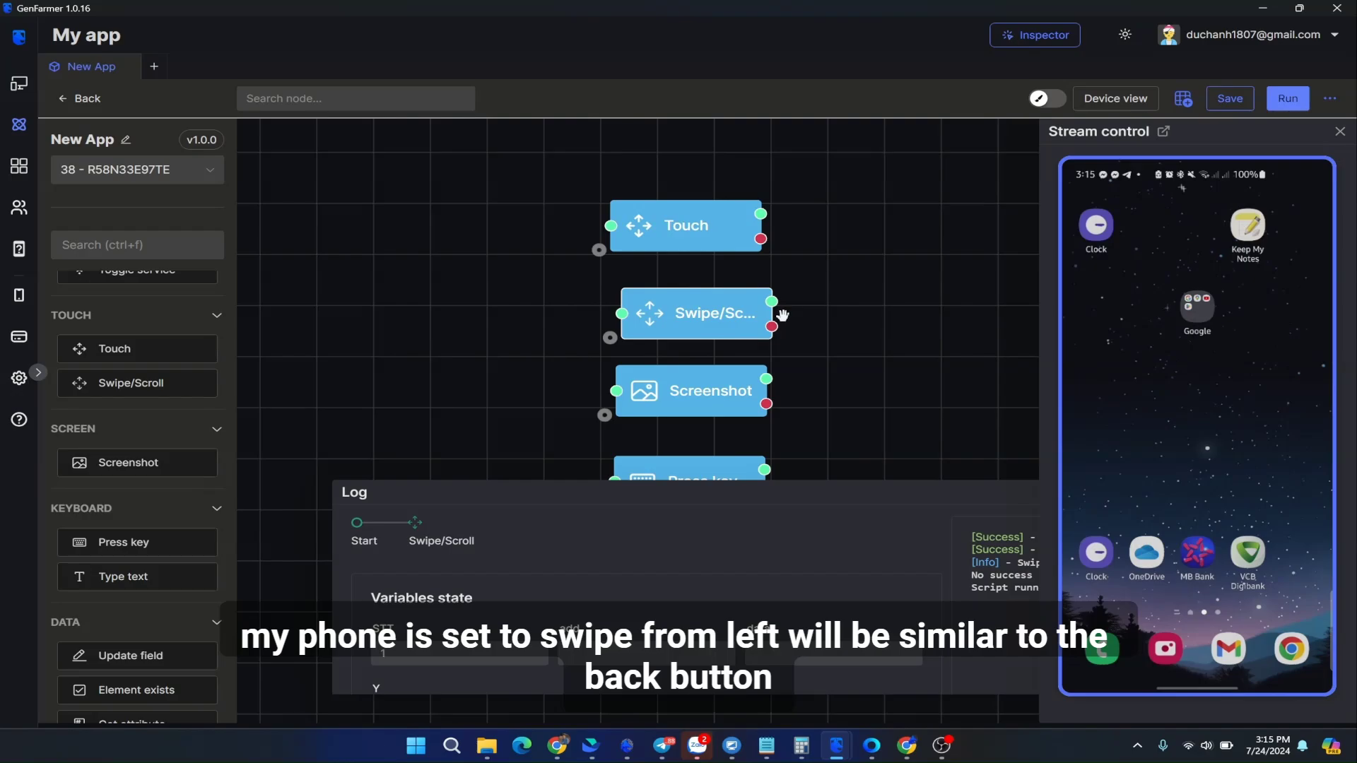
mouse_move(769, 313)
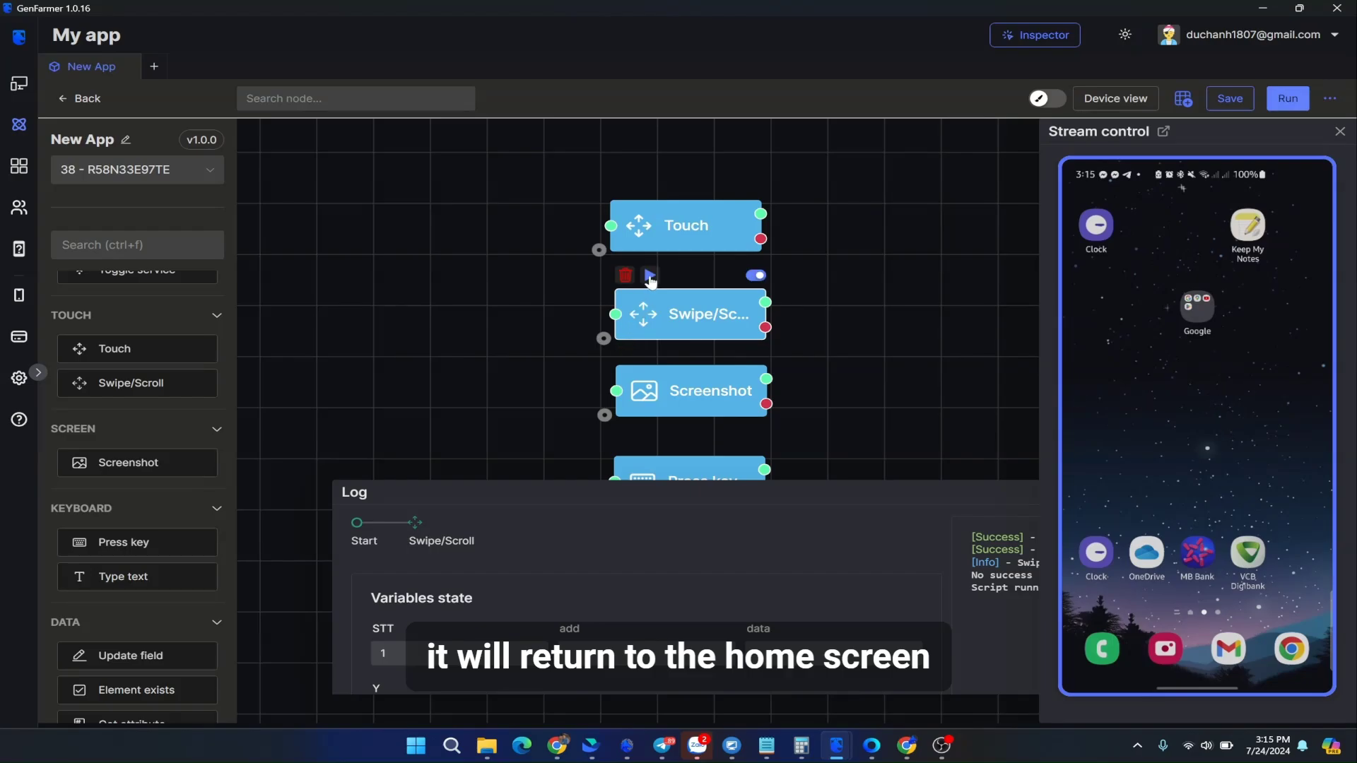
left_click(658, 297)
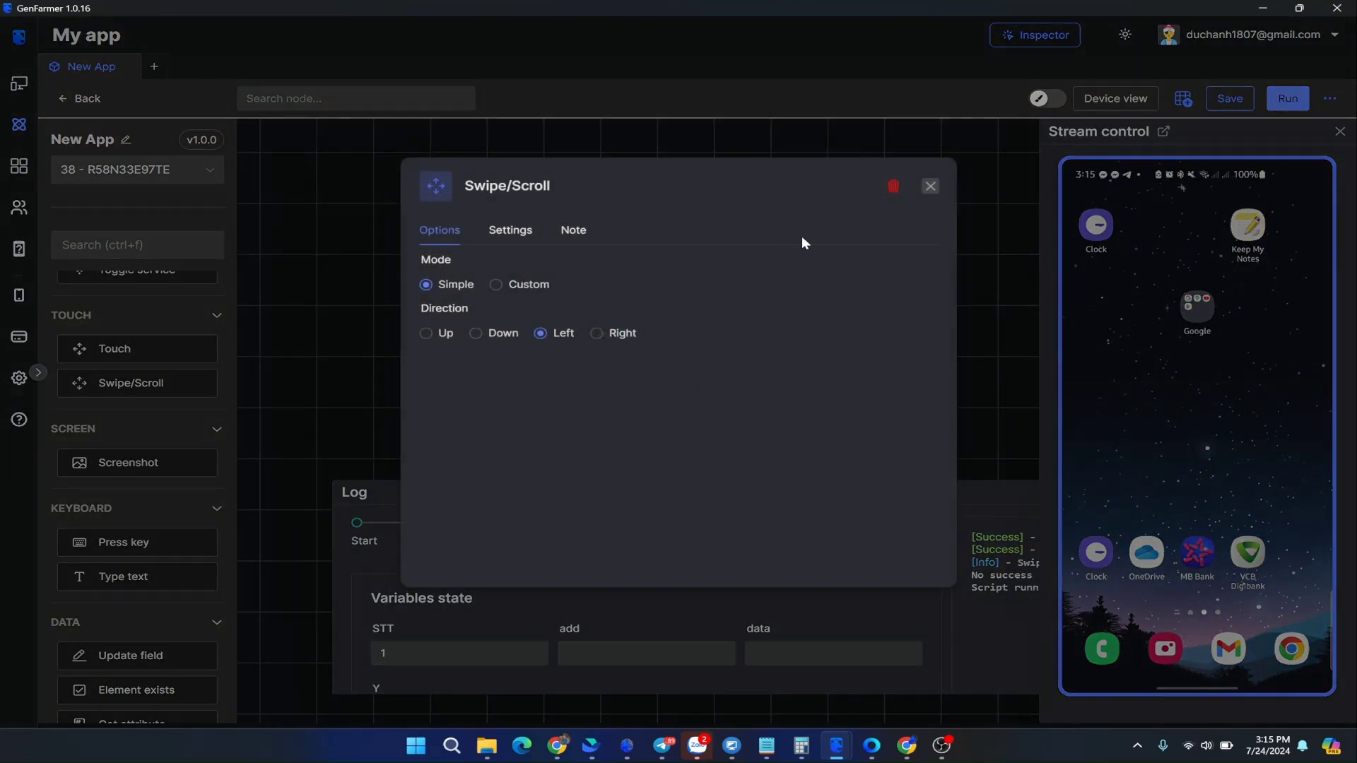
left_click(929, 187)
left_click(650, 275)
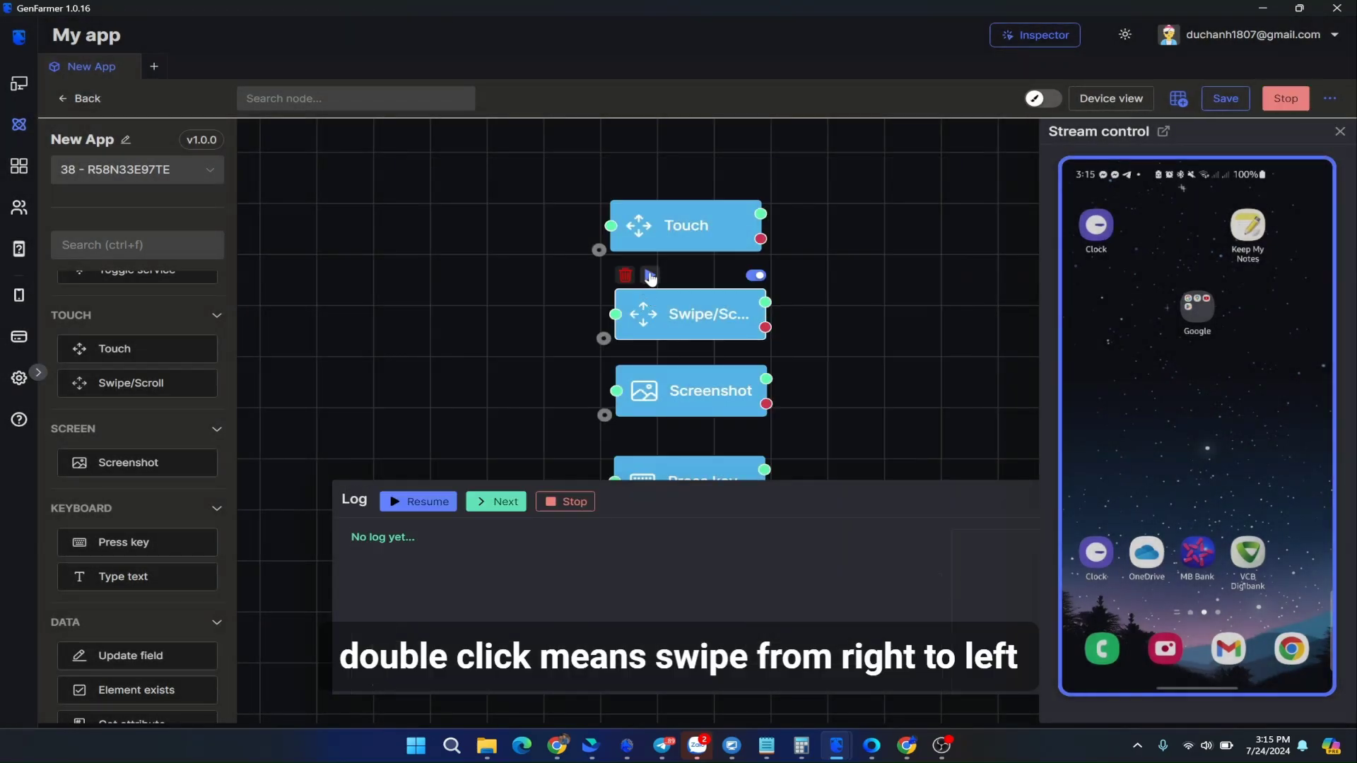
Change the Swipe/Scroll node's direction to Down and run the node on its own to test it
left_click(689, 322)
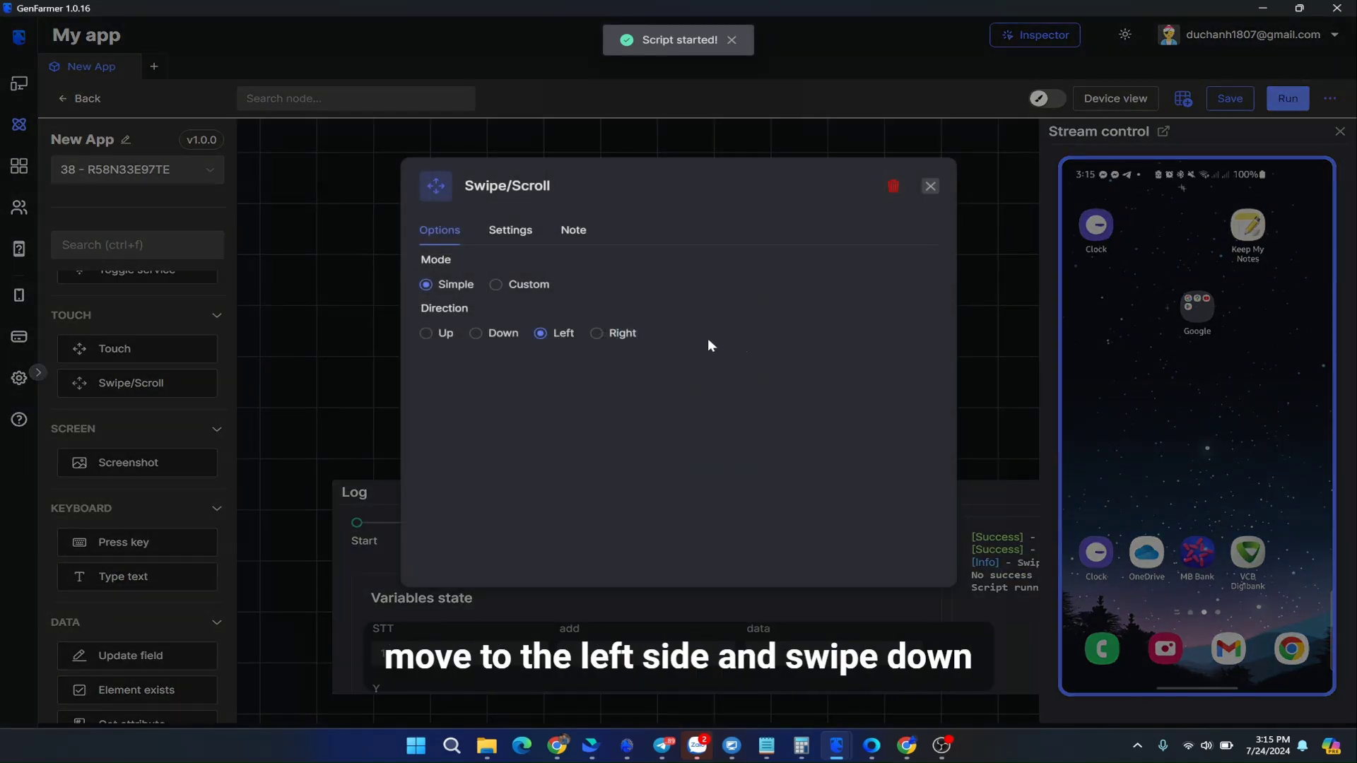
left_click(491, 336)
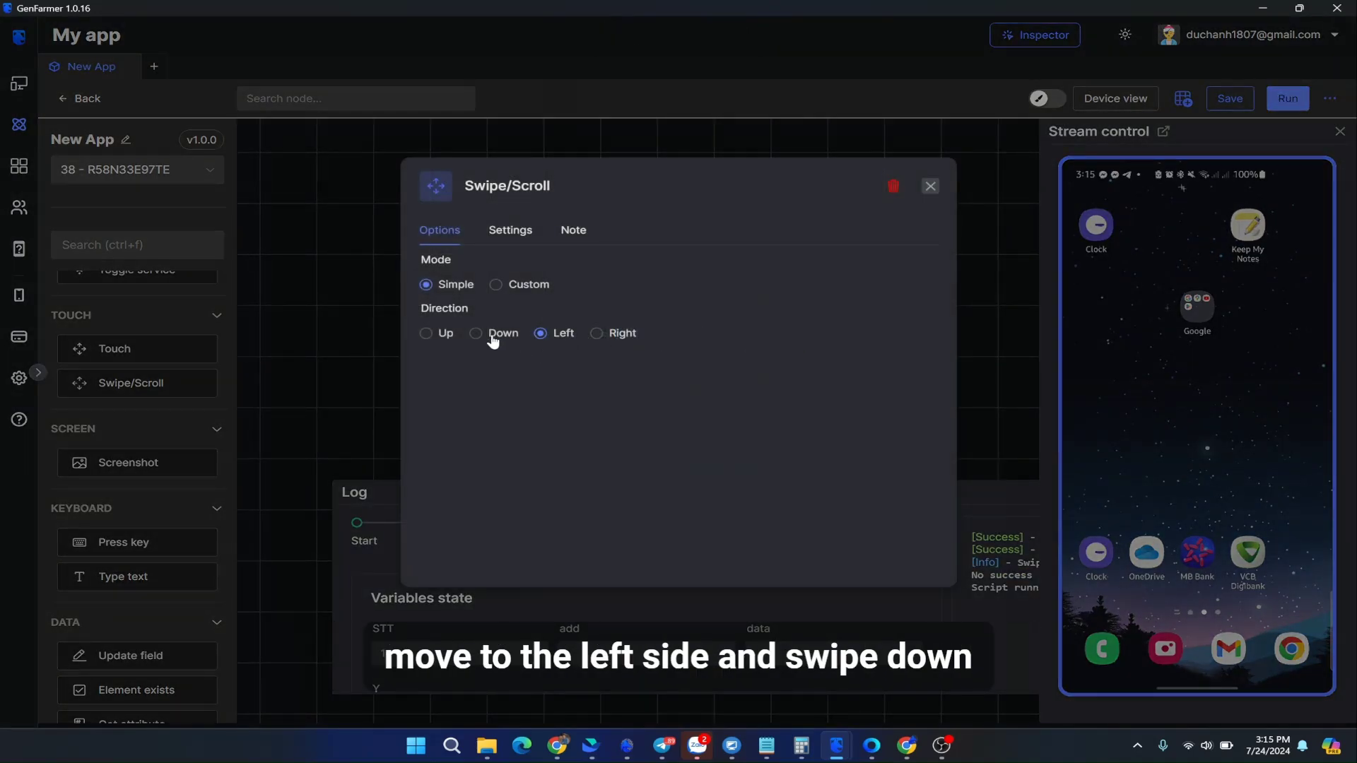
left_click(927, 187)
left_click(649, 275)
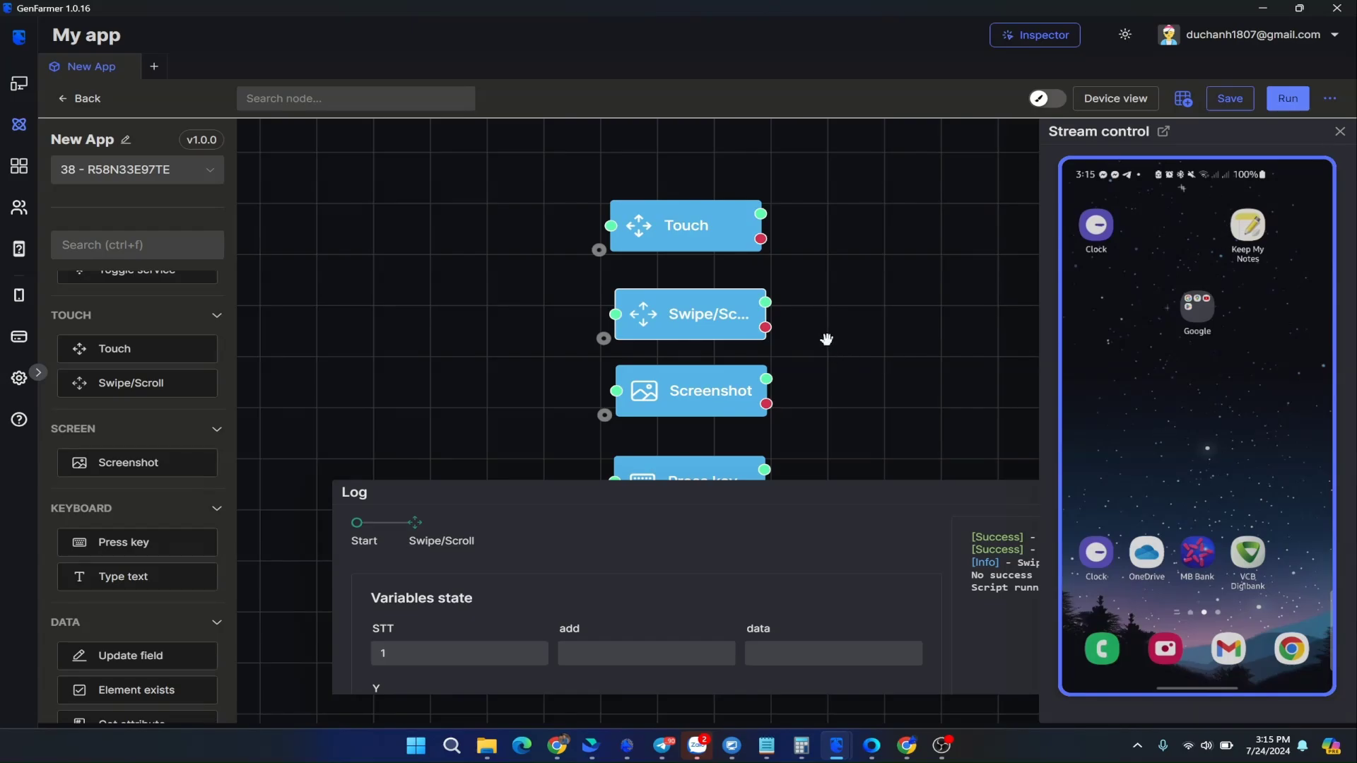
Switch the Swipe/Scroll node's mode to Custom and review its start and end coordinate fields and the duration in milliseconds
left_click(684, 319)
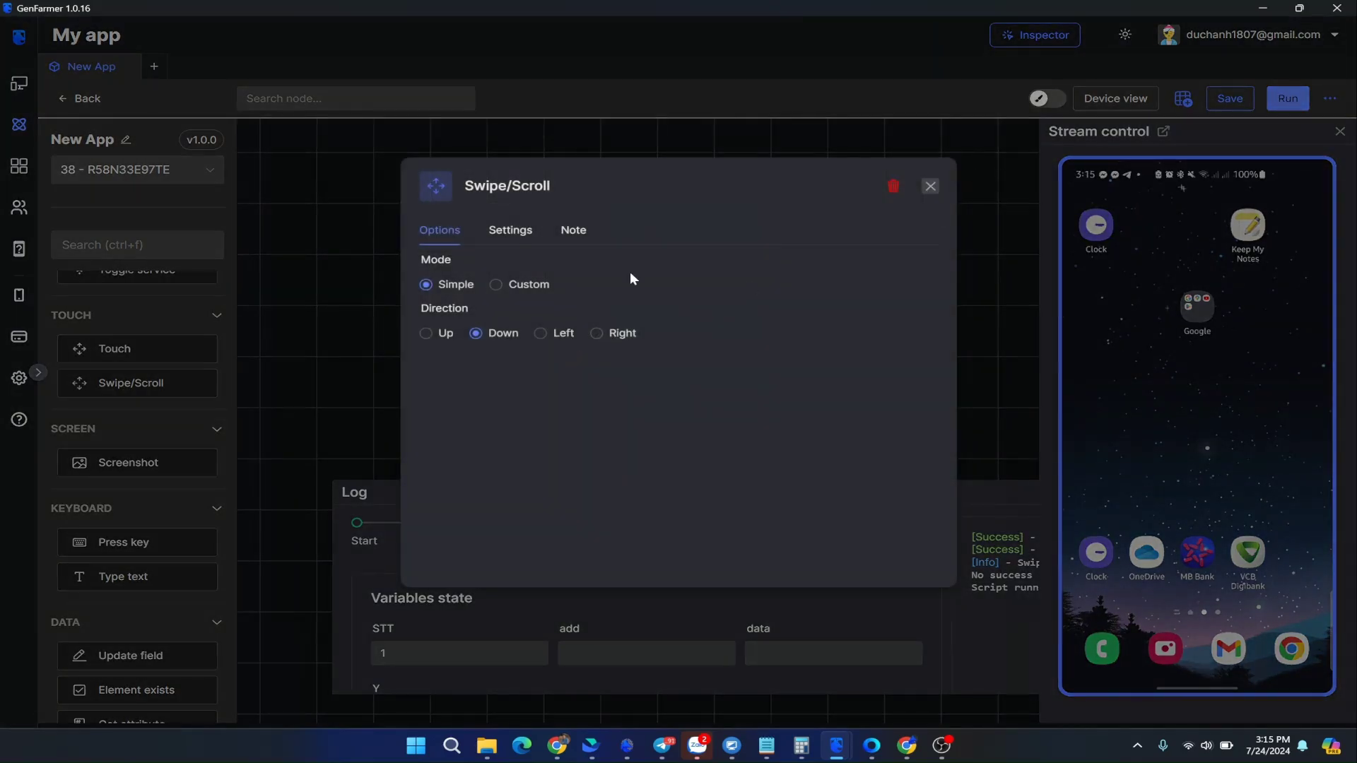
left_click(513, 285)
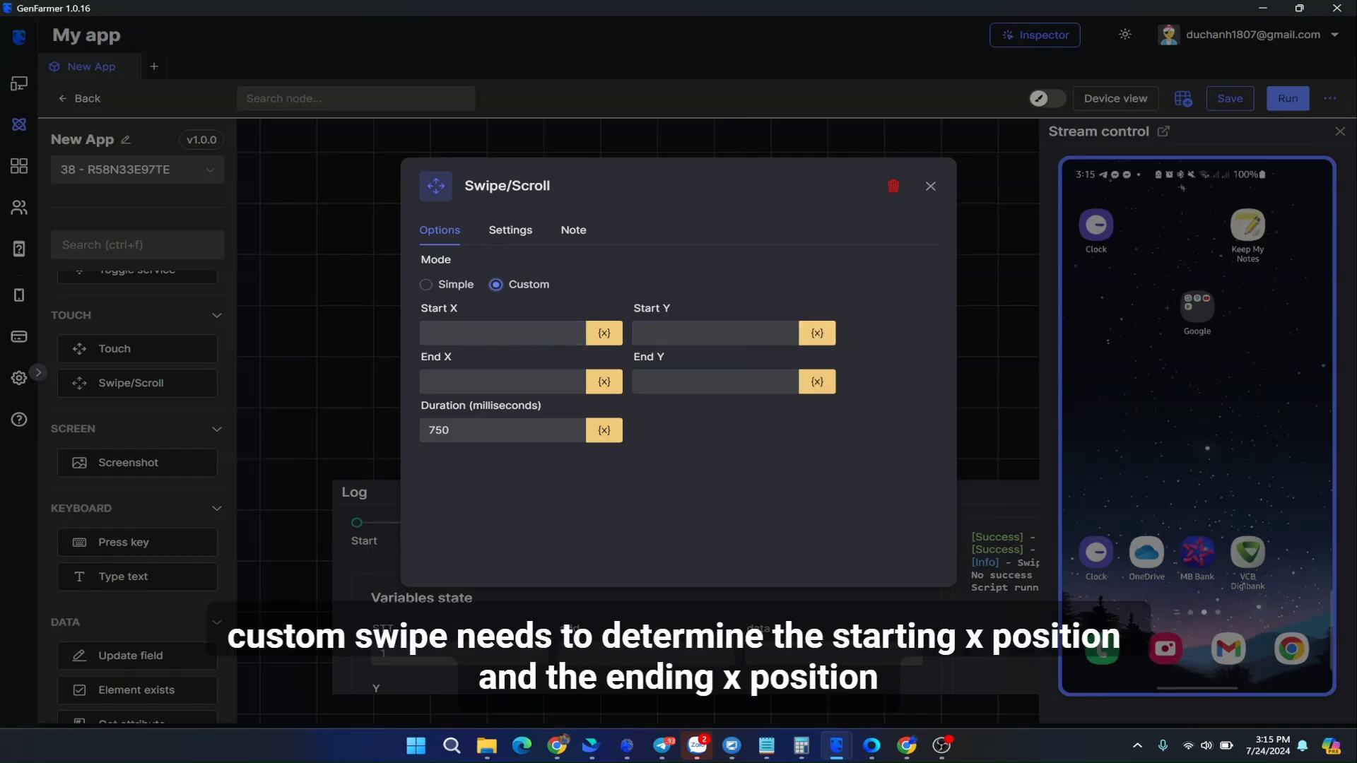
left_click(641, 335)
left_click(503, 333)
left_click(500, 382)
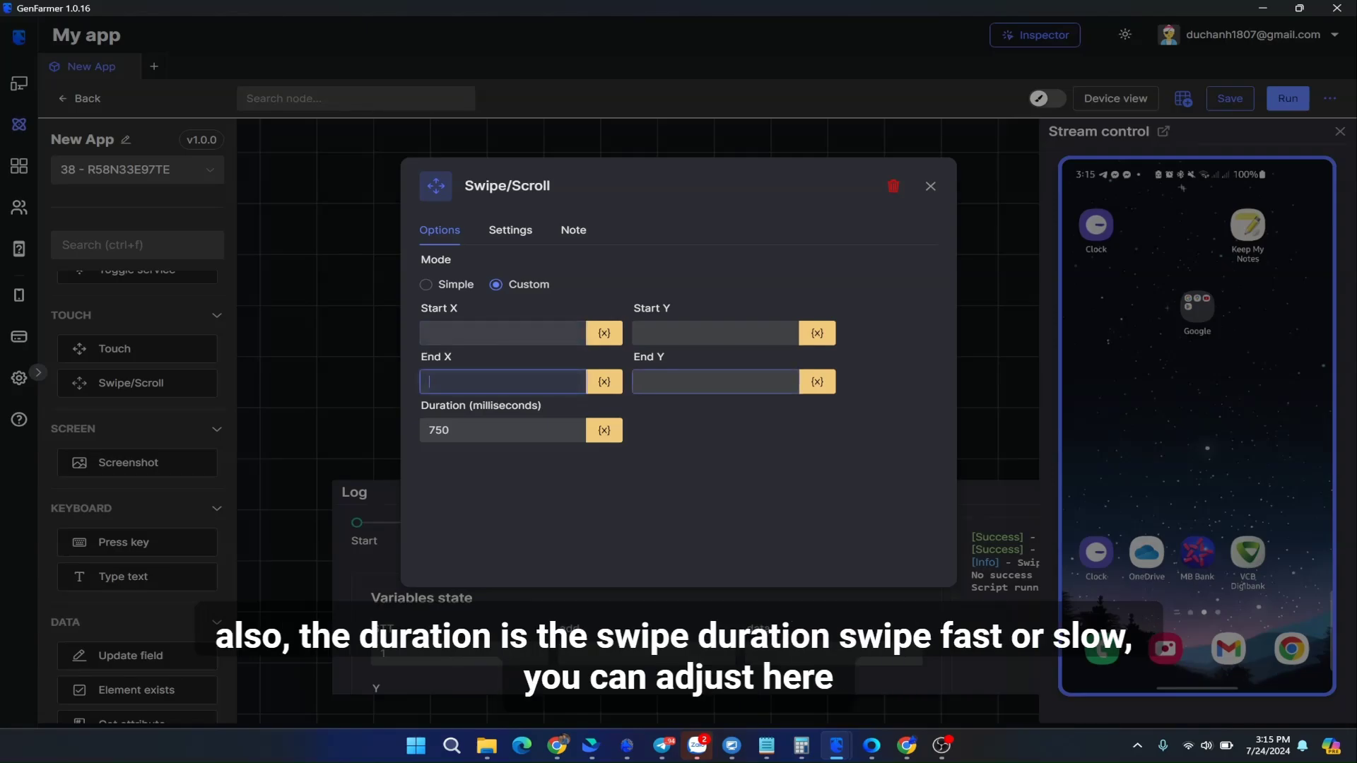
left_click(706, 382)
left_click(503, 430)
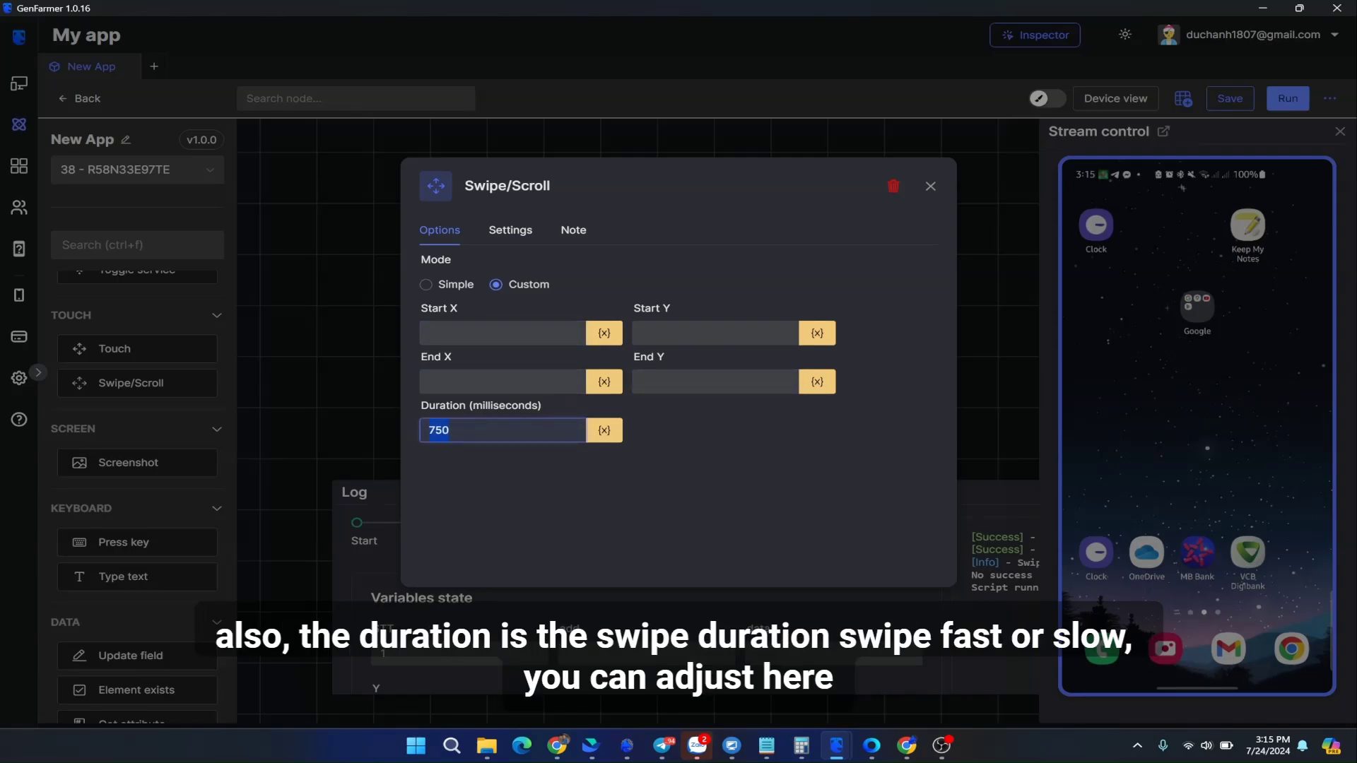
double_click(495, 407)
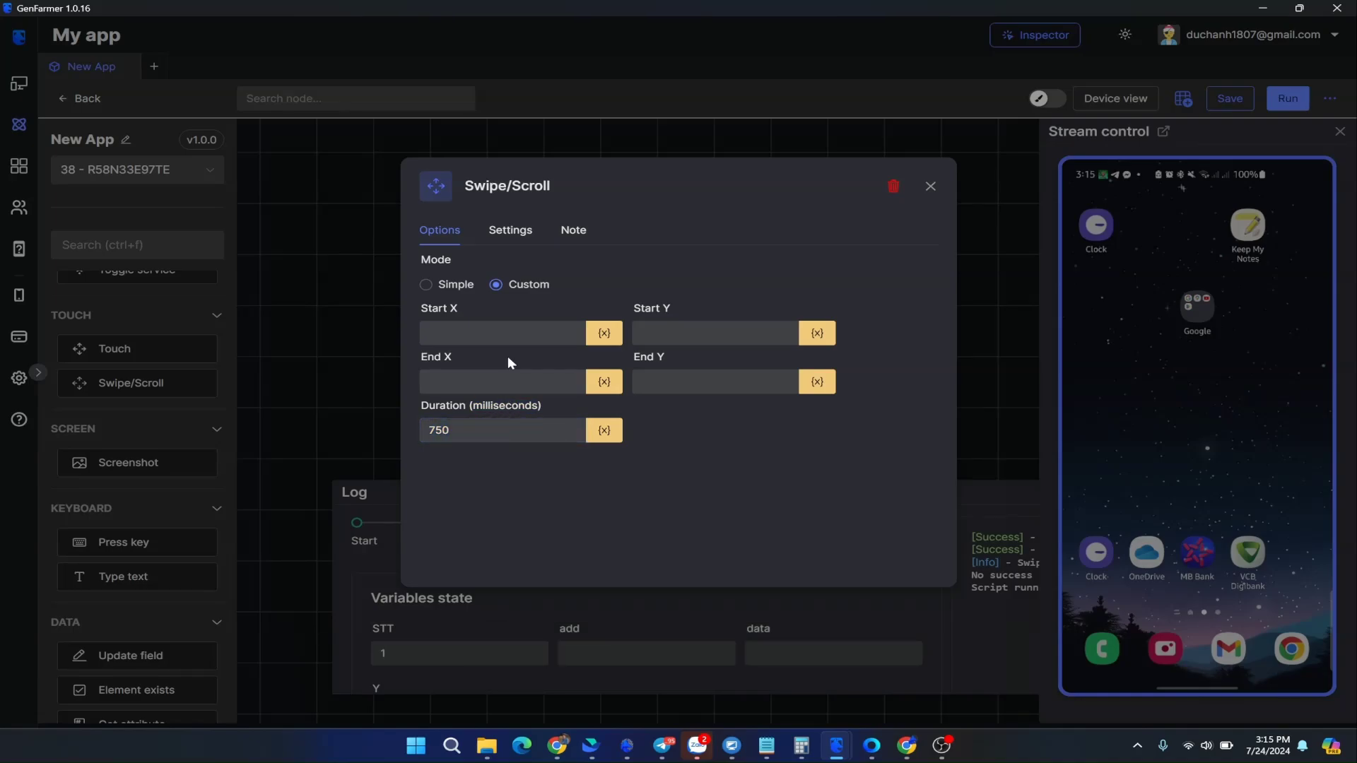
left_click(503, 333)
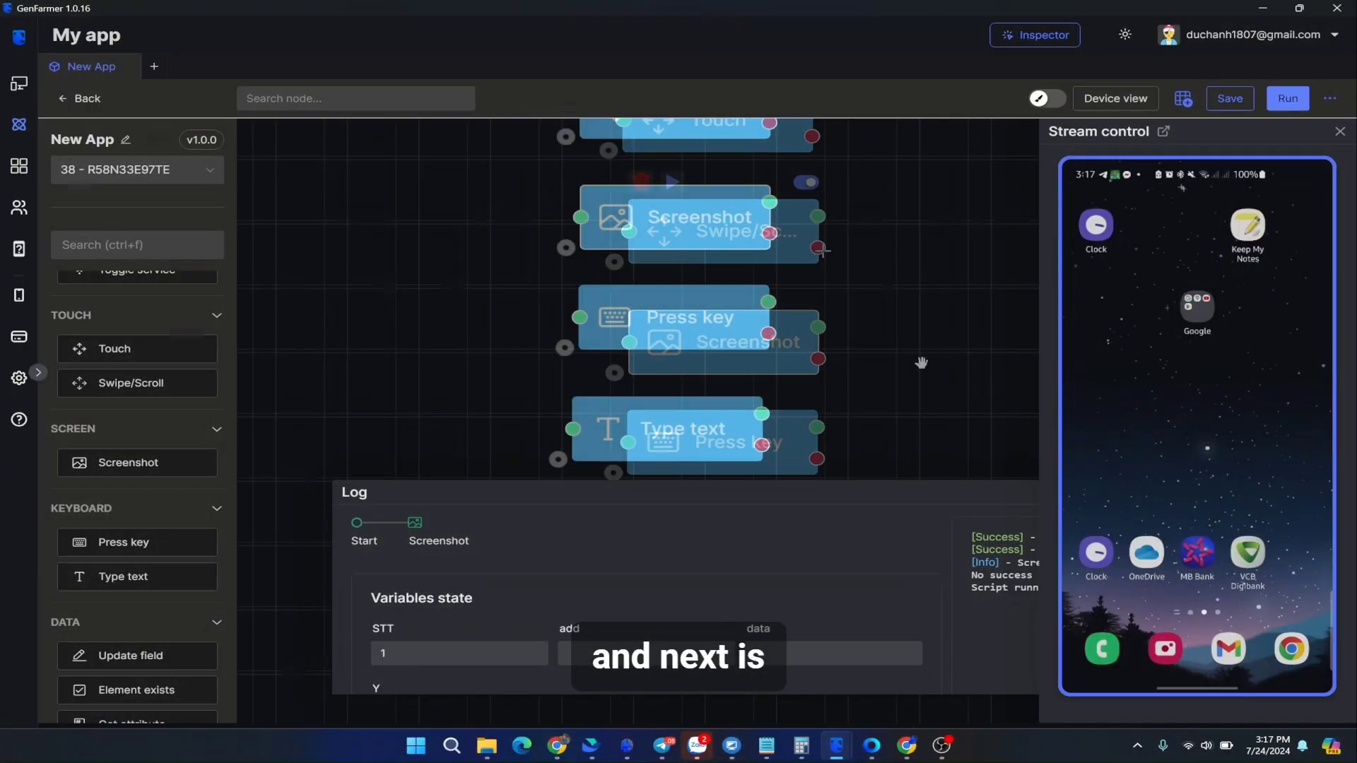
Open the Press key node's options and look through the whole list of selectable keys
scroll(113, 423, "down", 2)
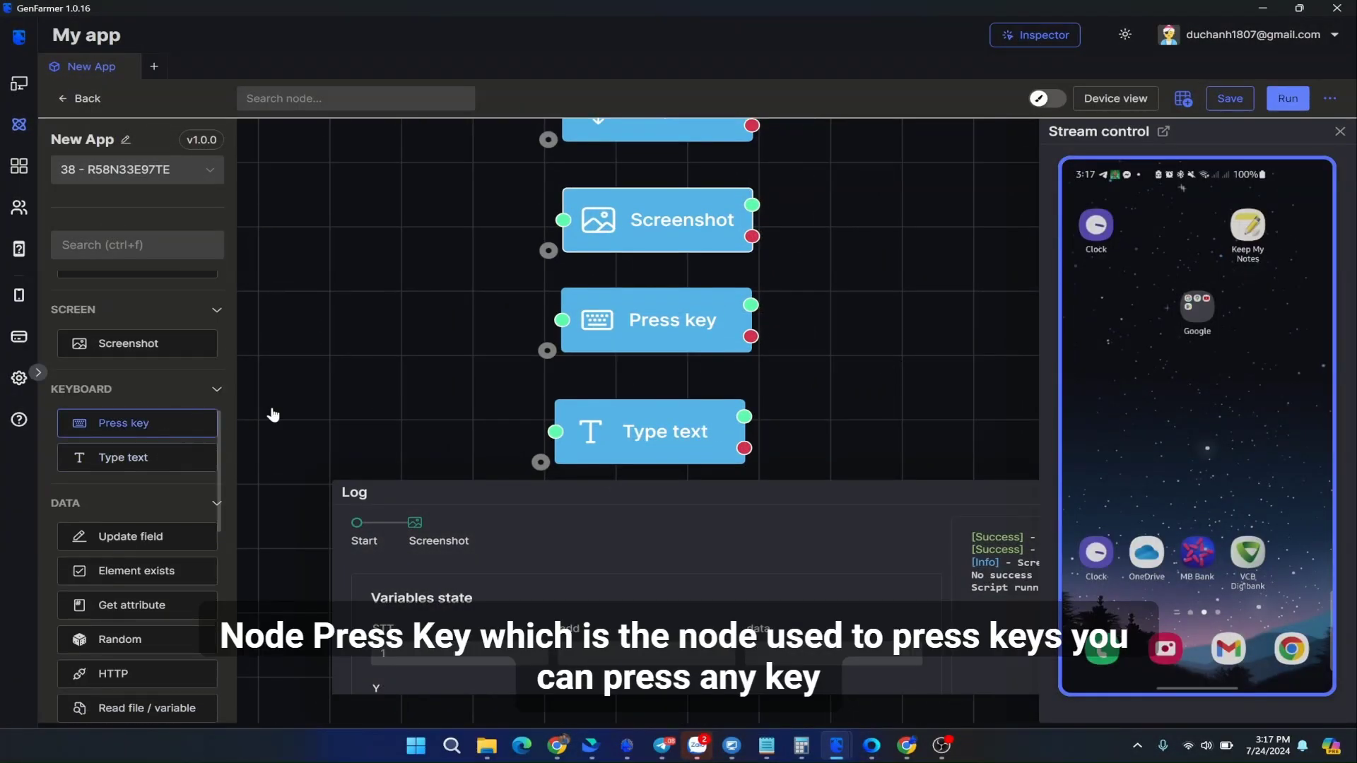
left_click_drag(840, 372, 878, 411)
left_click_drag(770, 376, 778, 381)
left_click(744, 368)
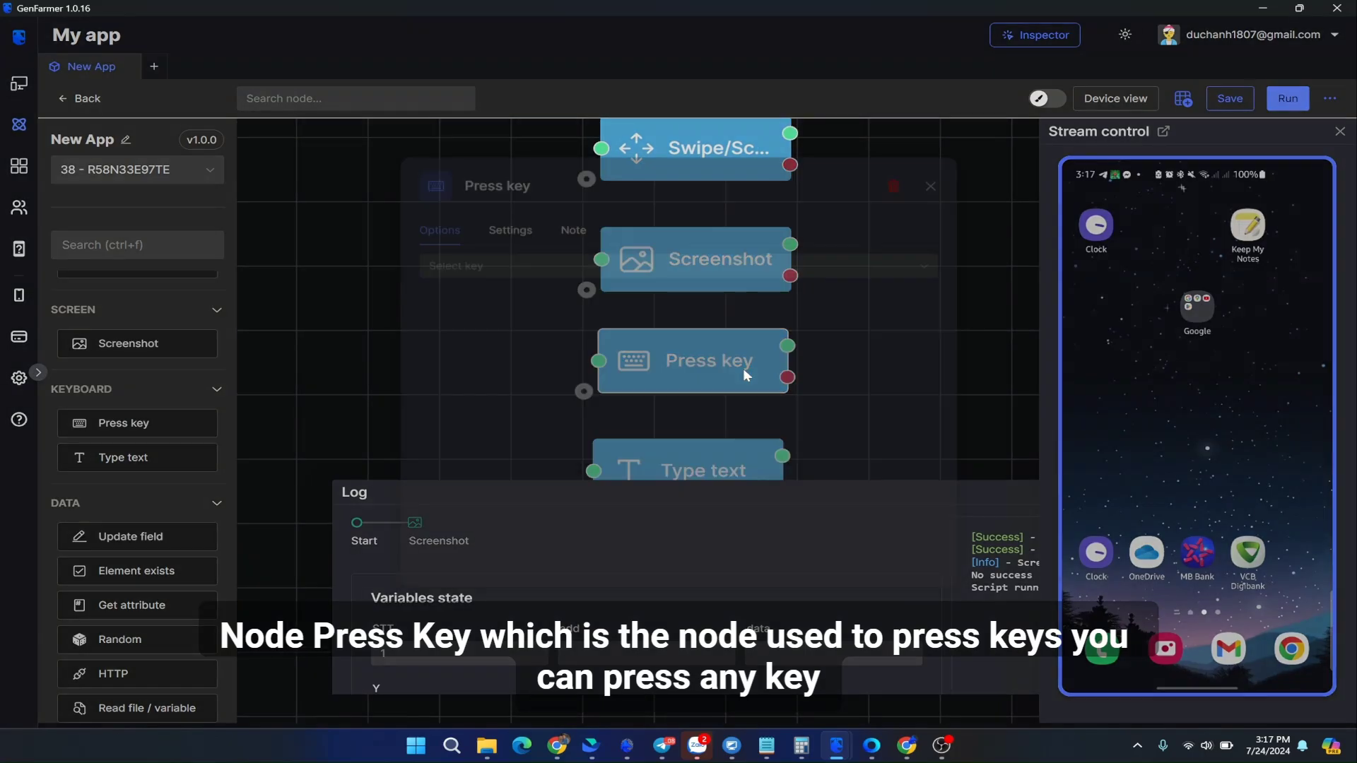
left_click(656, 269)
scroll(597, 333, "down", 3)
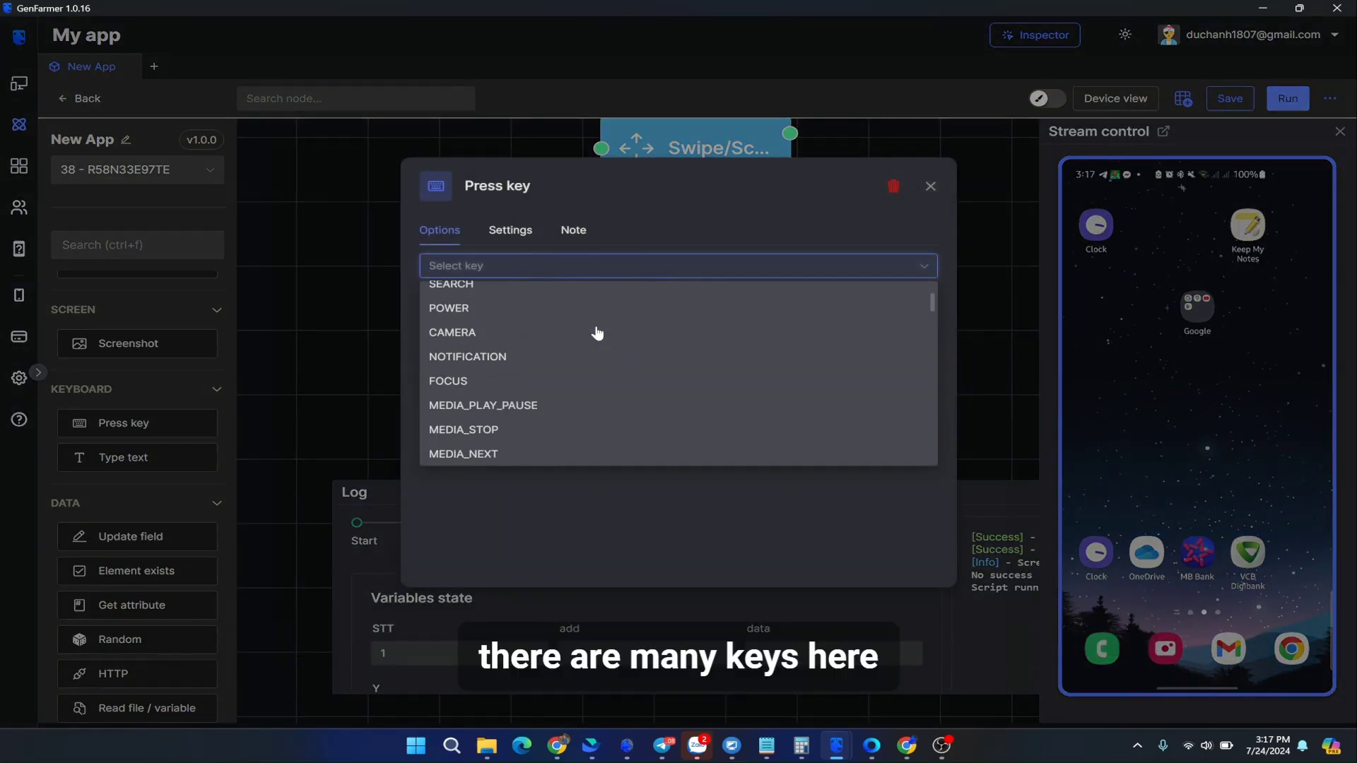
scroll(597, 332, "up", 3)
scroll(599, 332, "down", 5)
scroll(599, 331, "down", 20)
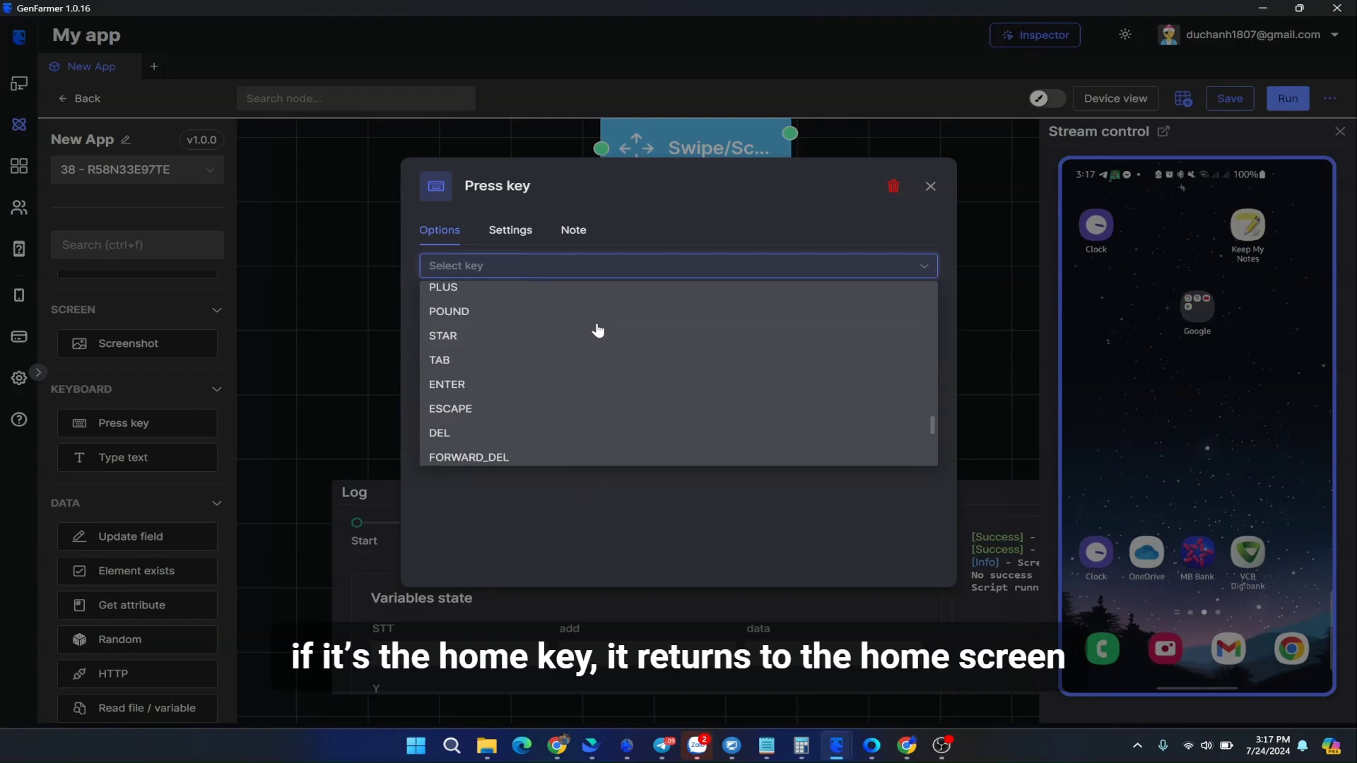
left_click(600, 331)
left_click(595, 269)
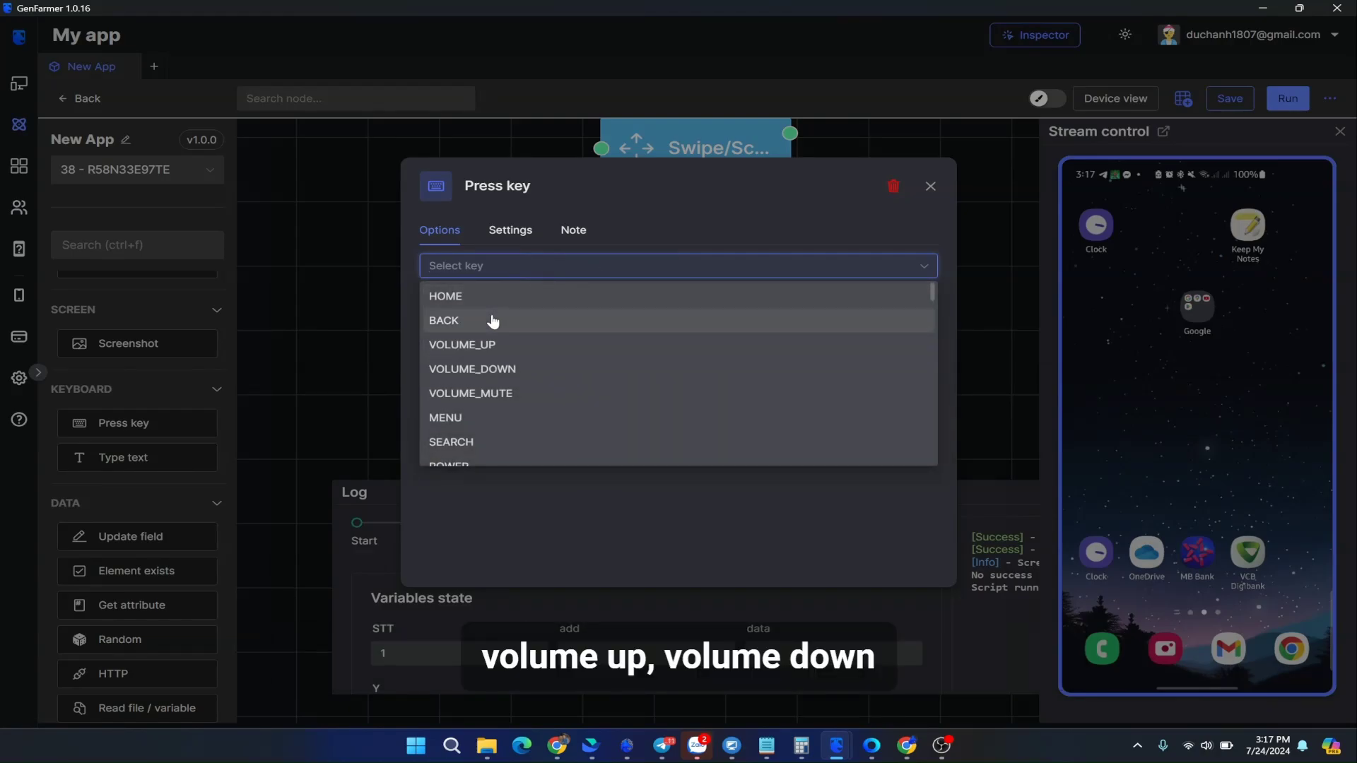
scroll(512, 346, "down", 1)
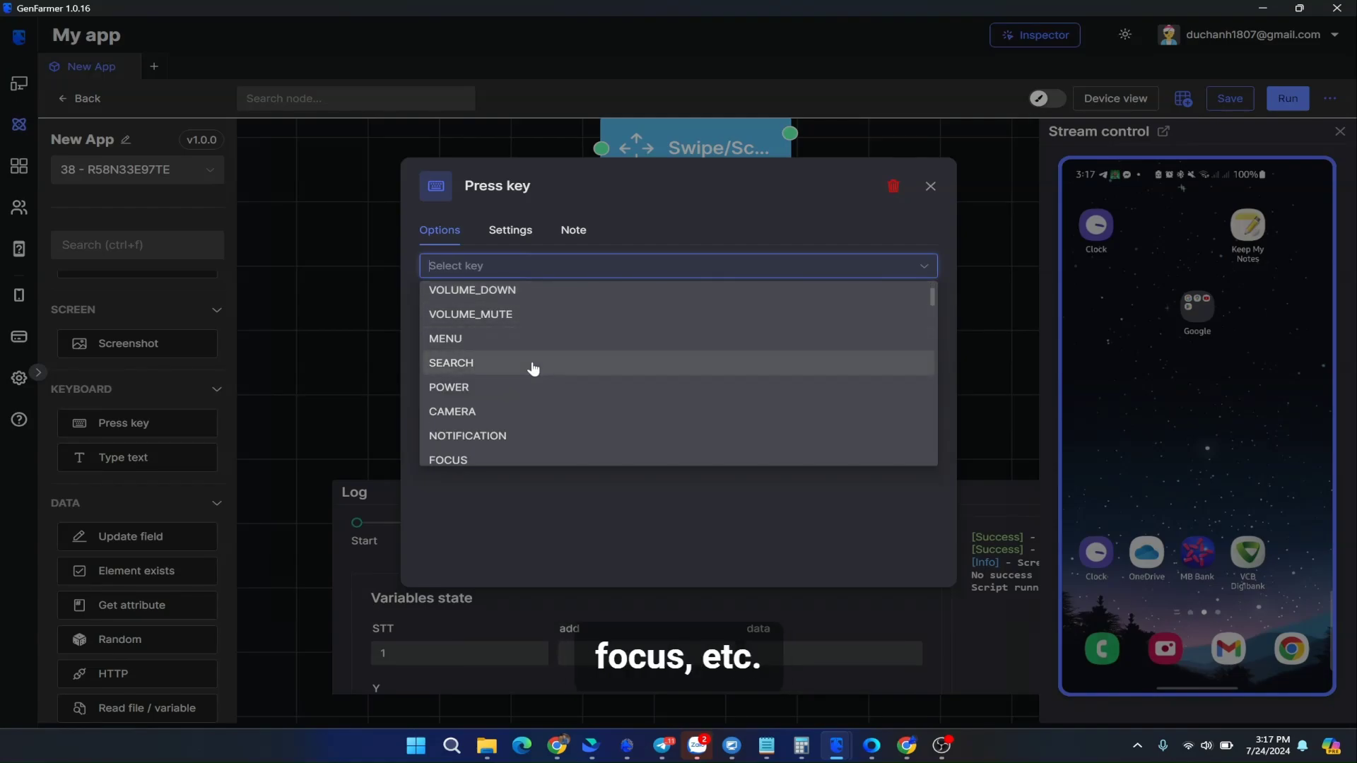
scroll(533, 361, "down", 1)
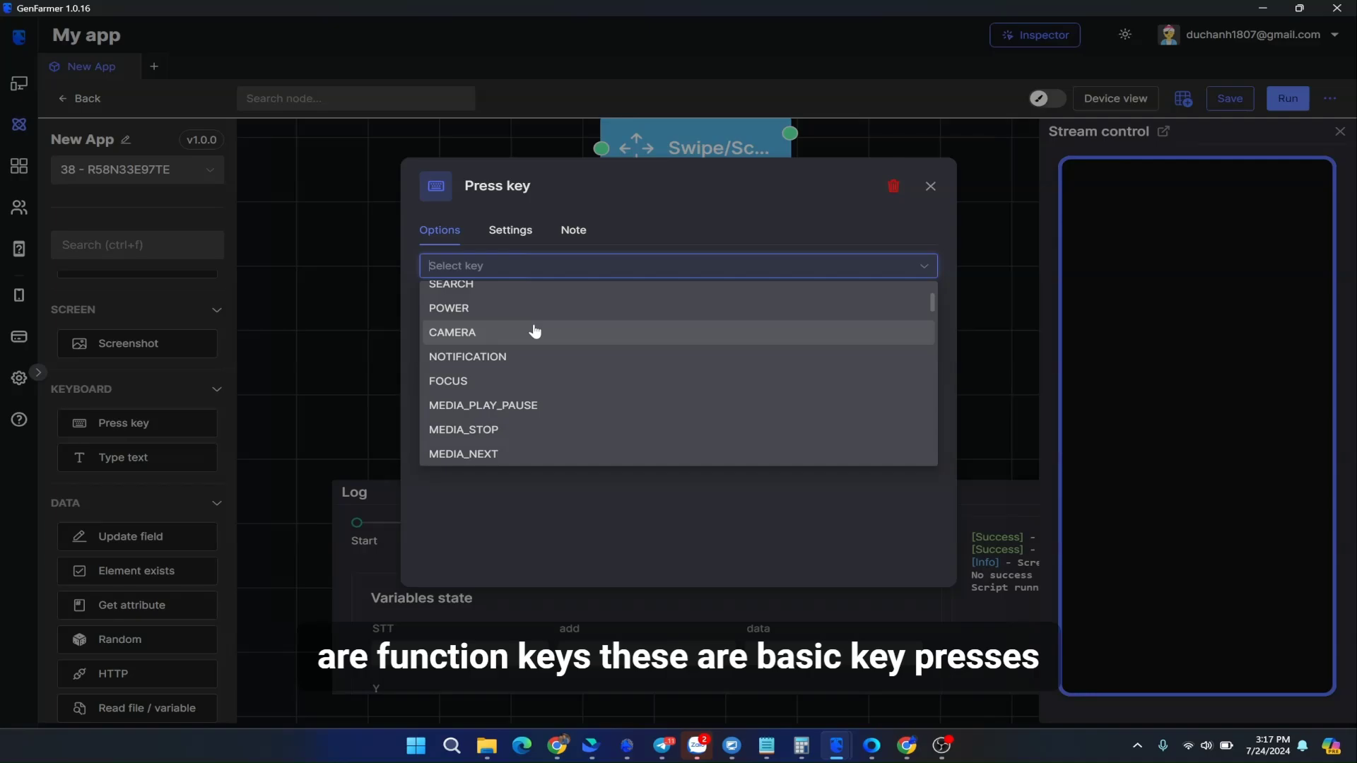
scroll(533, 371, "down", 5)
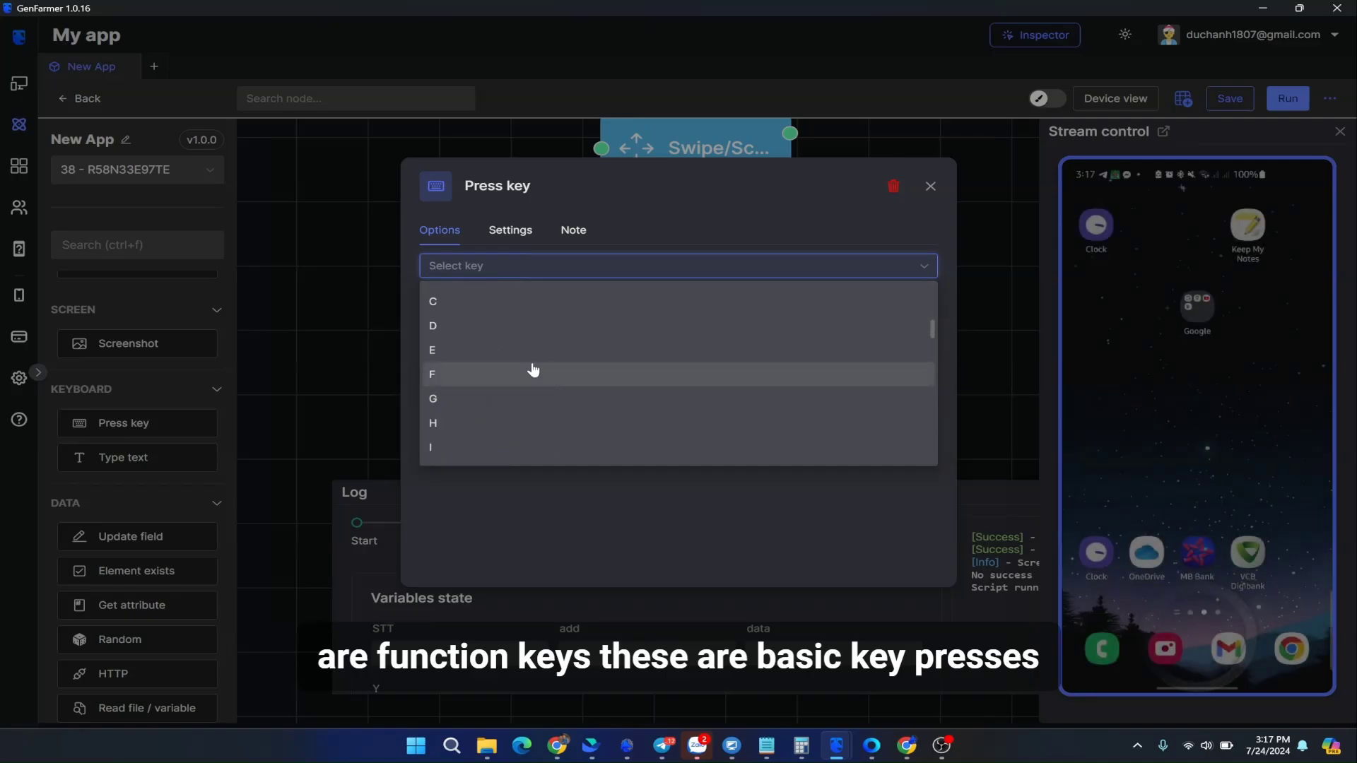
scroll(533, 370, "down", 5)
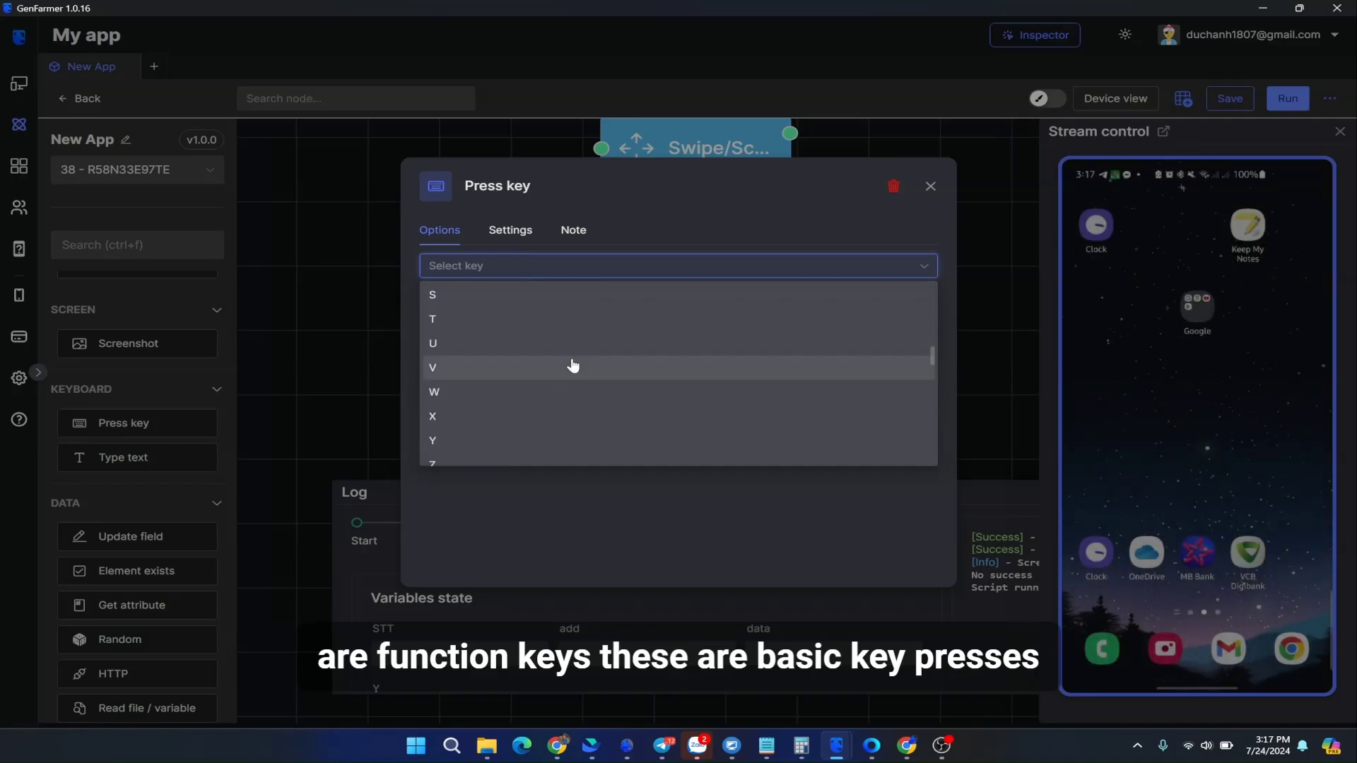
scroll(573, 365, "down", 5)
scroll(576, 363, "down", 5)
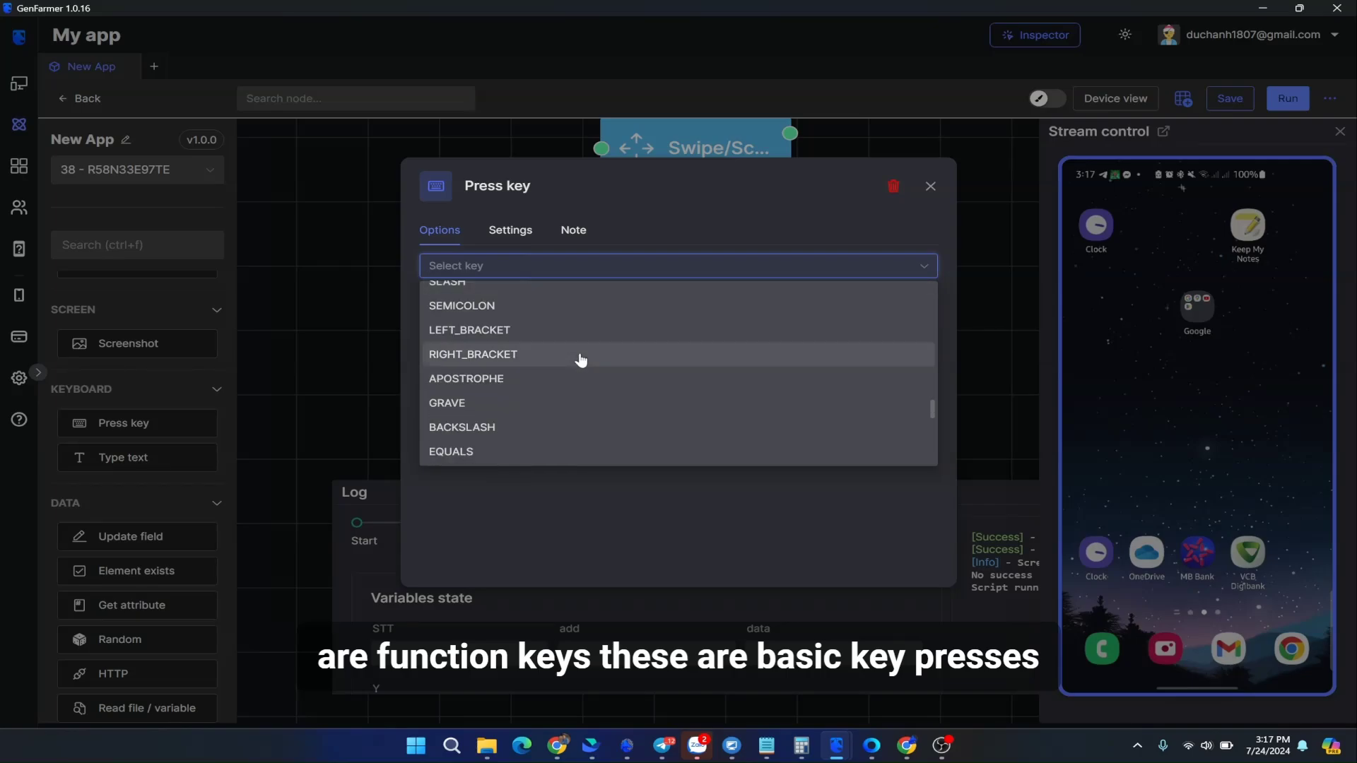
scroll(580, 361, "down", 8)
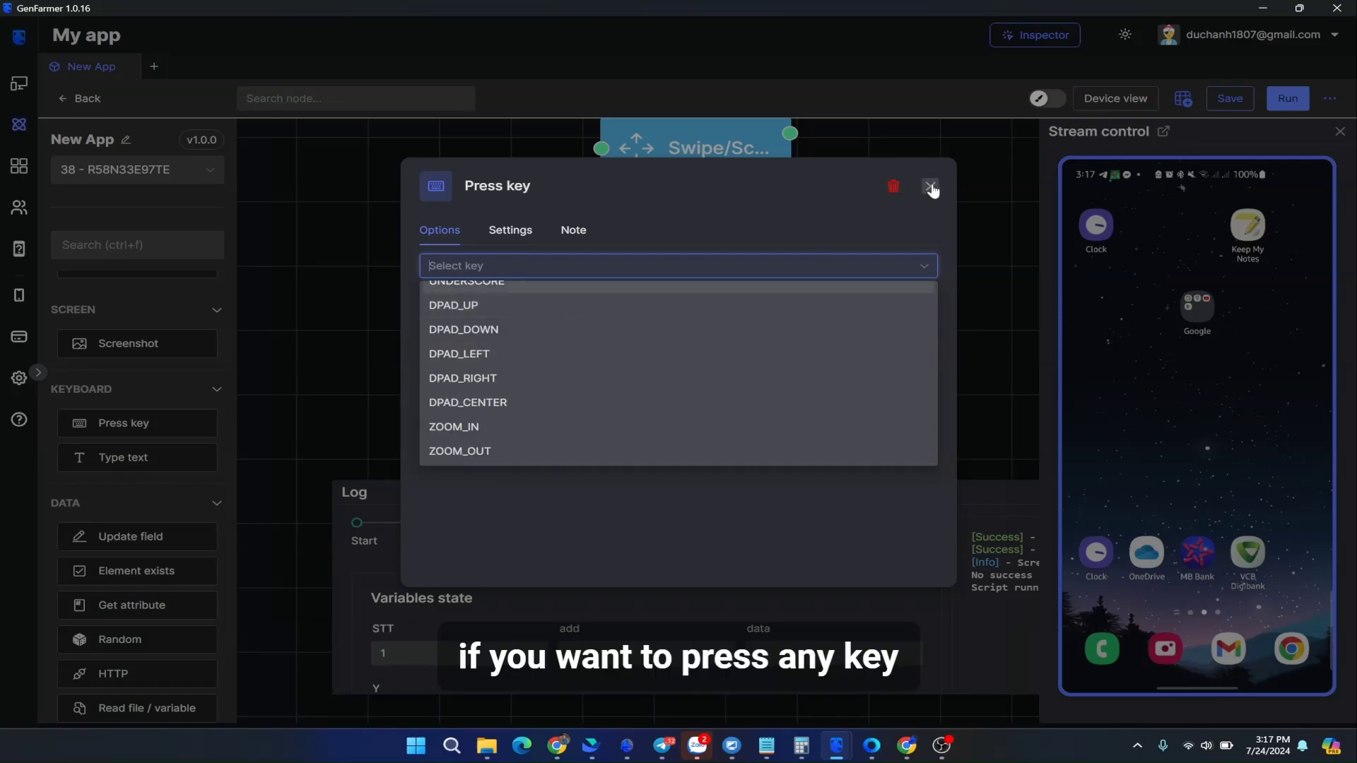
Select key B for the Press key node, change it to C and close the node's options
scroll(679, 396, "up", 20)
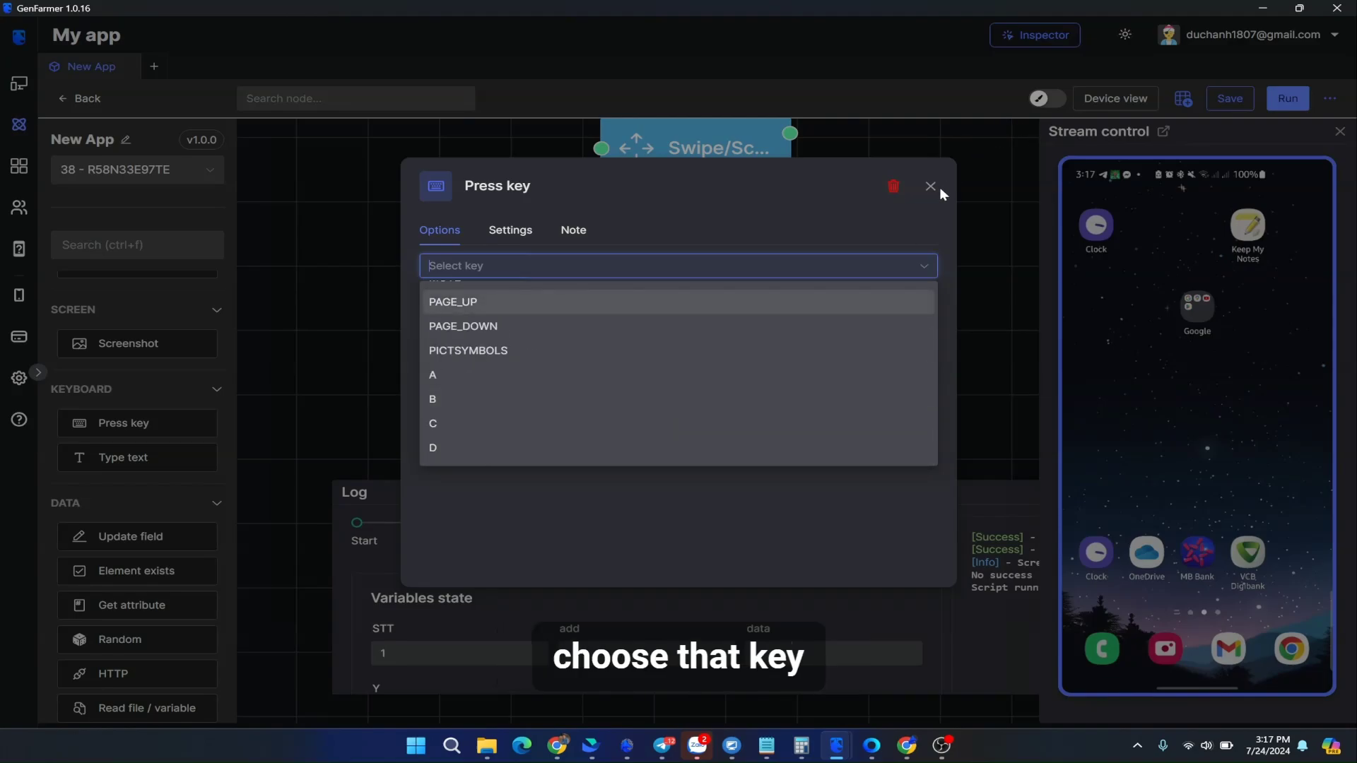
left_click(554, 400)
left_click(770, 267)
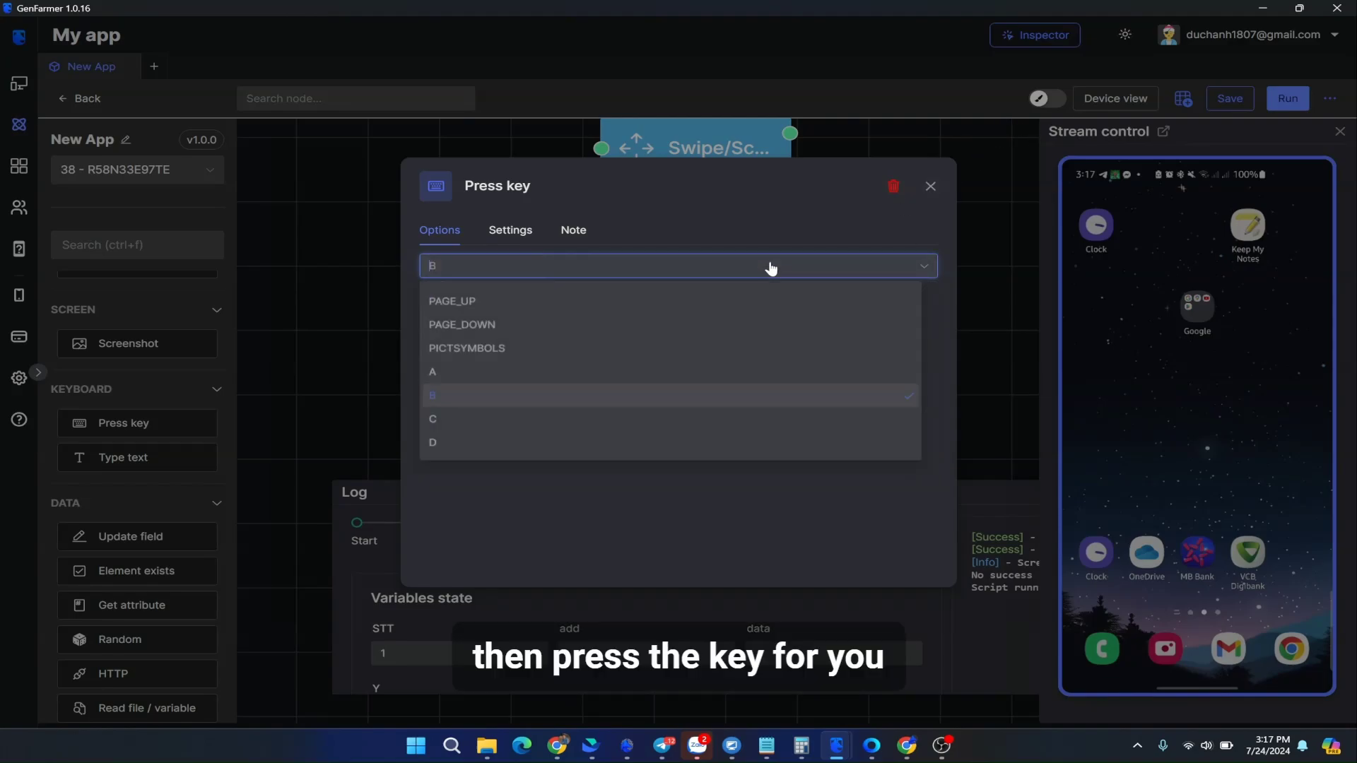
left_click(657, 418)
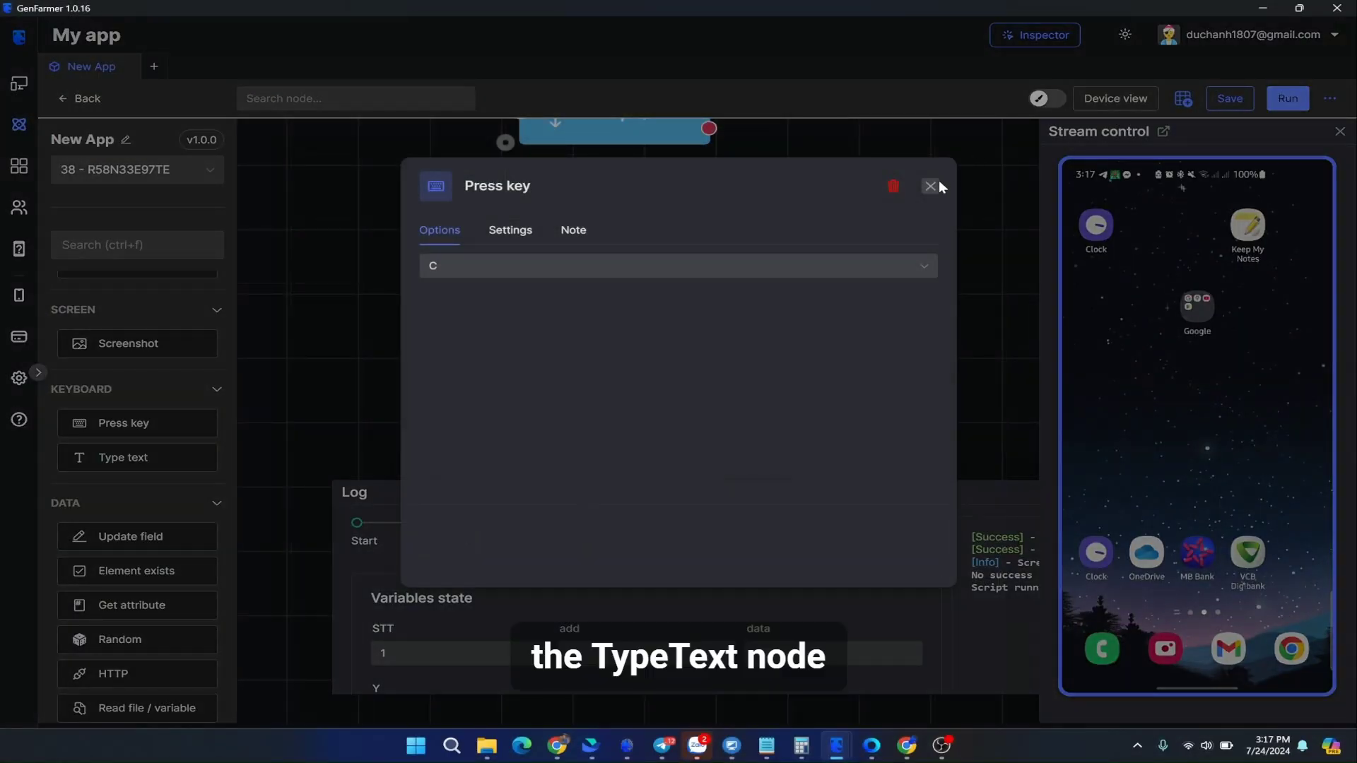
left_click(930, 186)
Switch to the Inspector window, select the phone's app search field and examine its properties, including the focused attribute
scroll(777, 339, "up", 3)
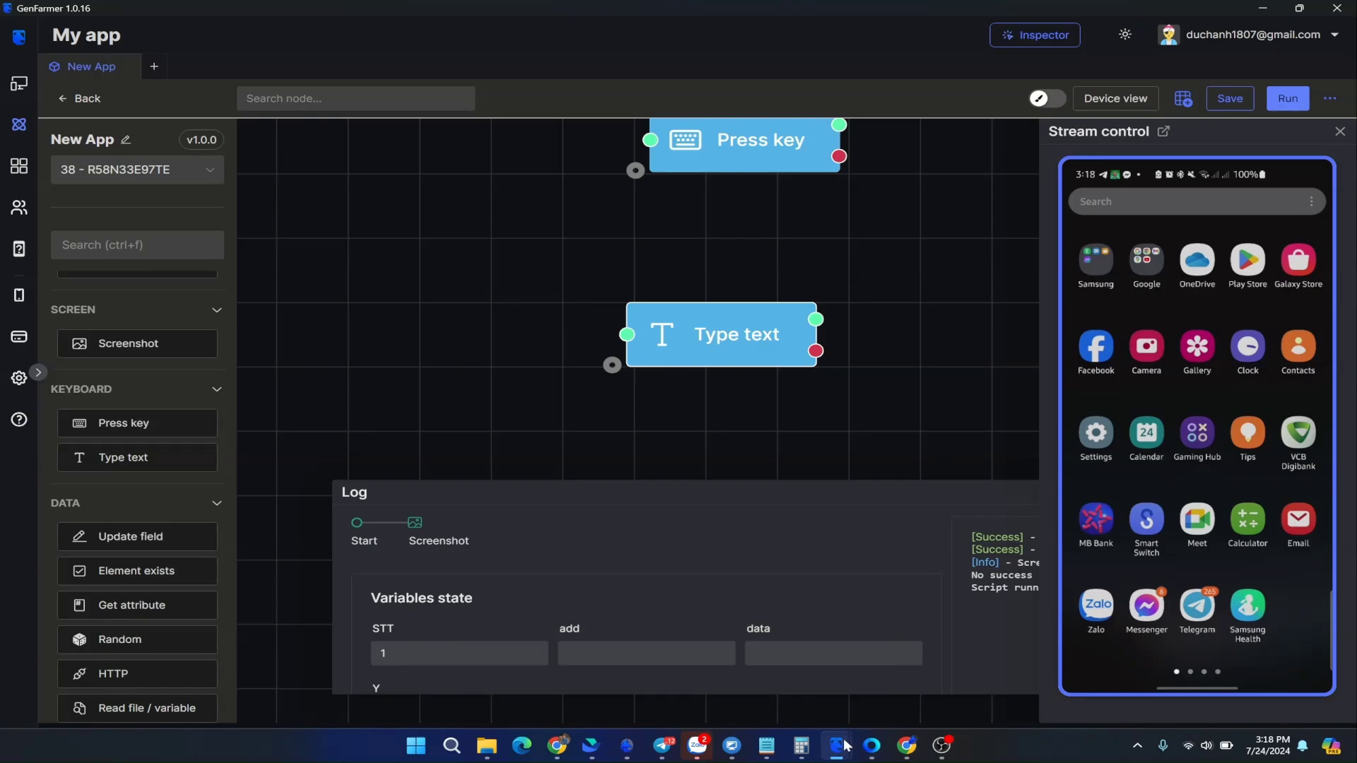
mouse_move(859, 747)
left_click(922, 636)
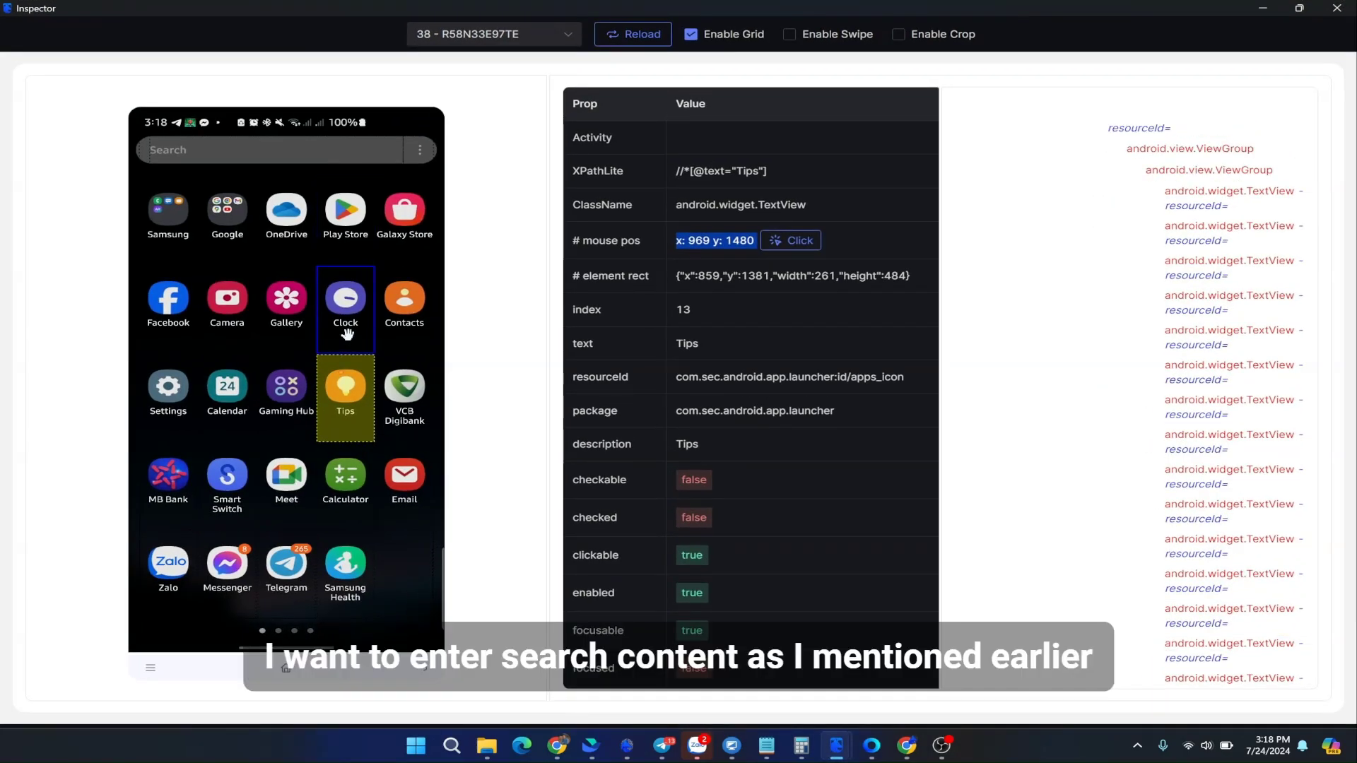
left_click(176, 151)
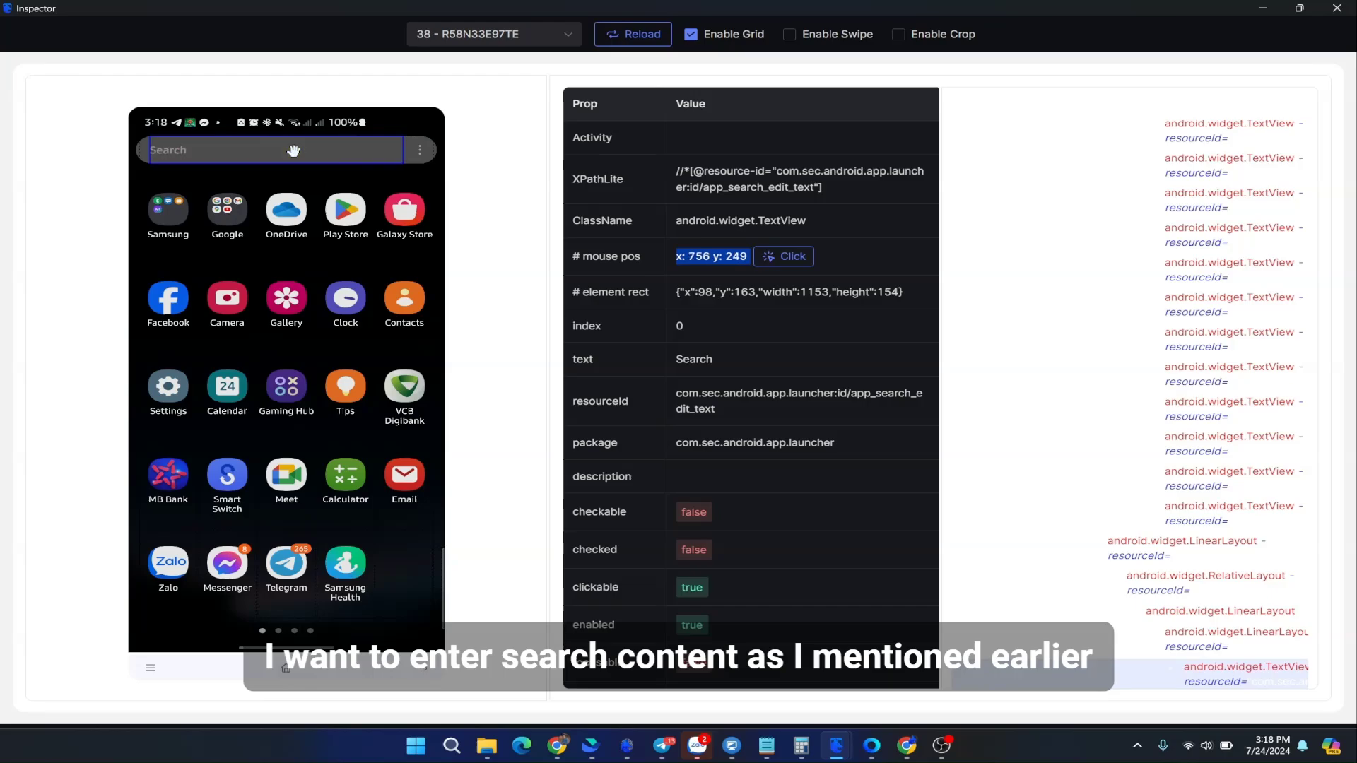
scroll(678, 424, "down", 3)
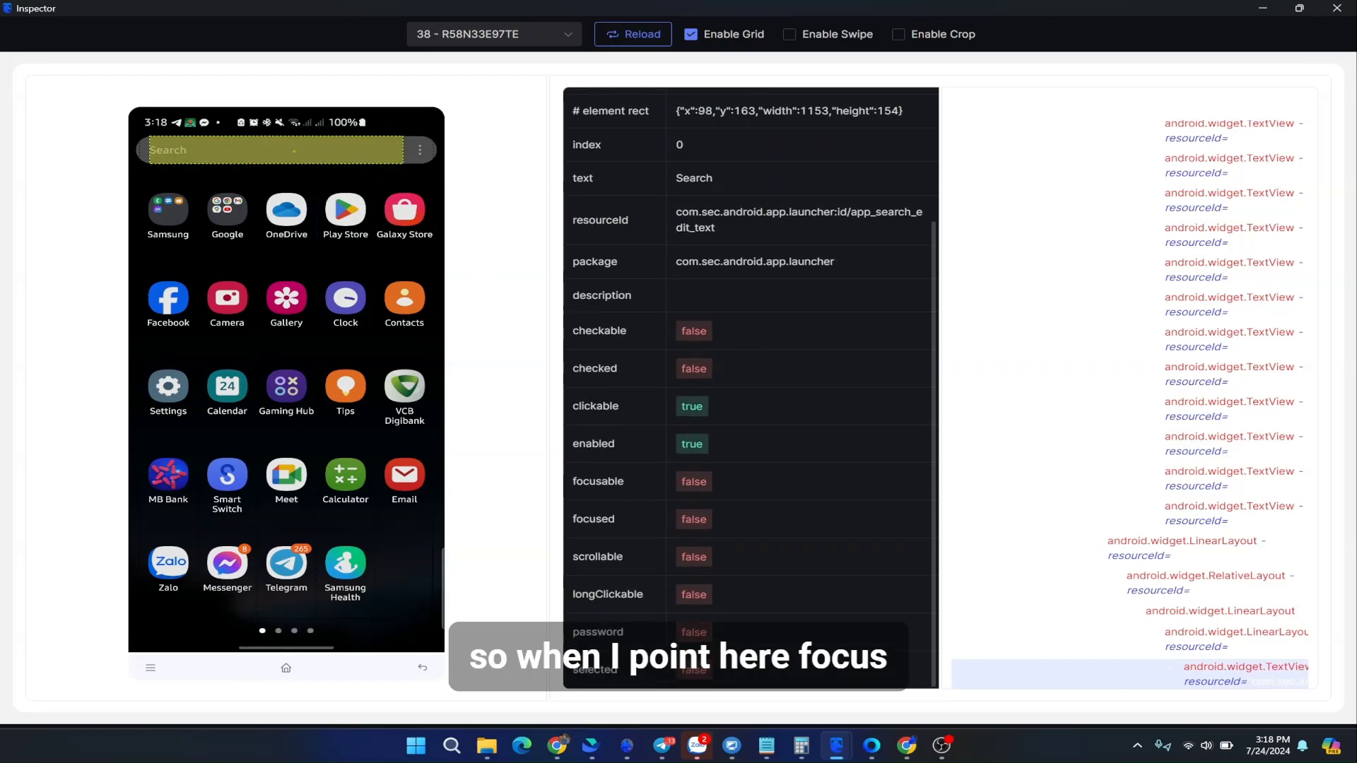
Copy the search field's XPath from the Inspector into the Type text node's selector in GenFarmer and set its text to 123
double_click(598, 482)
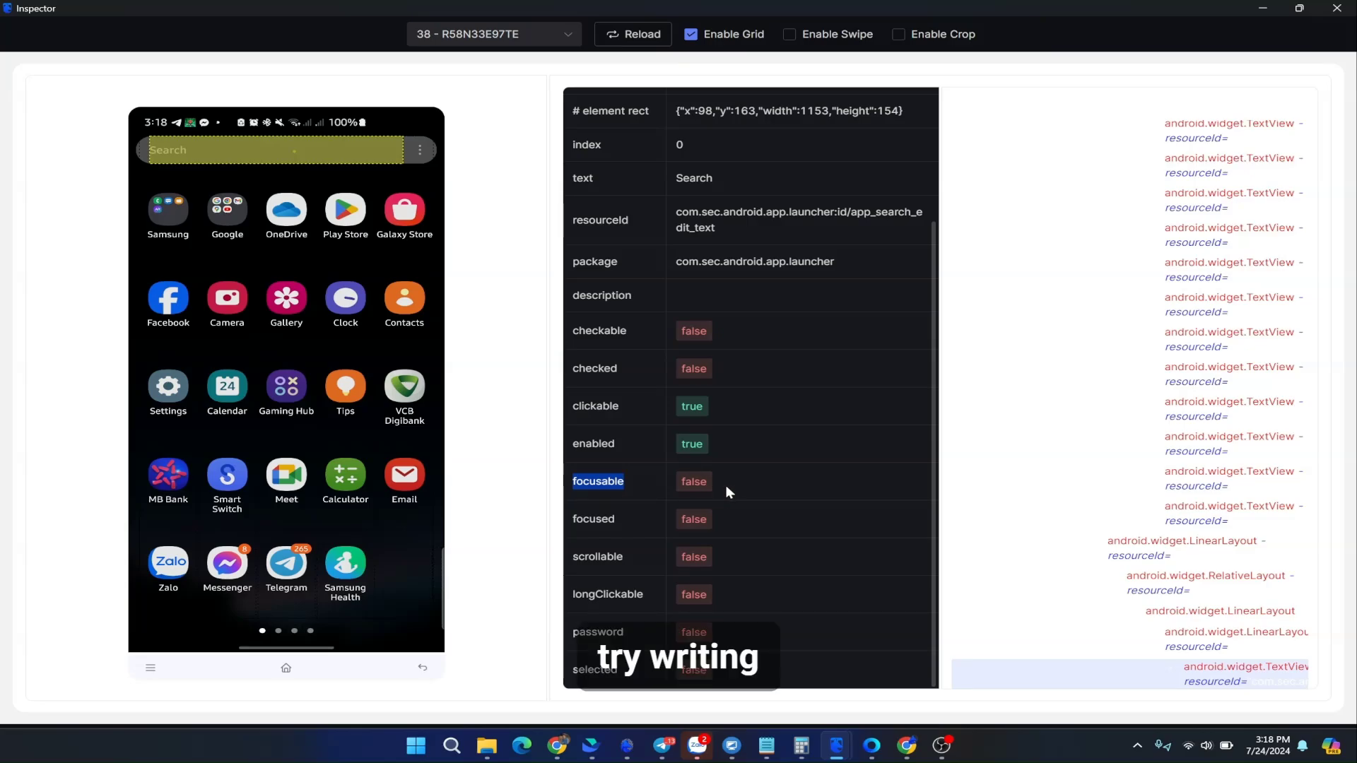
mouse_move(836, 746)
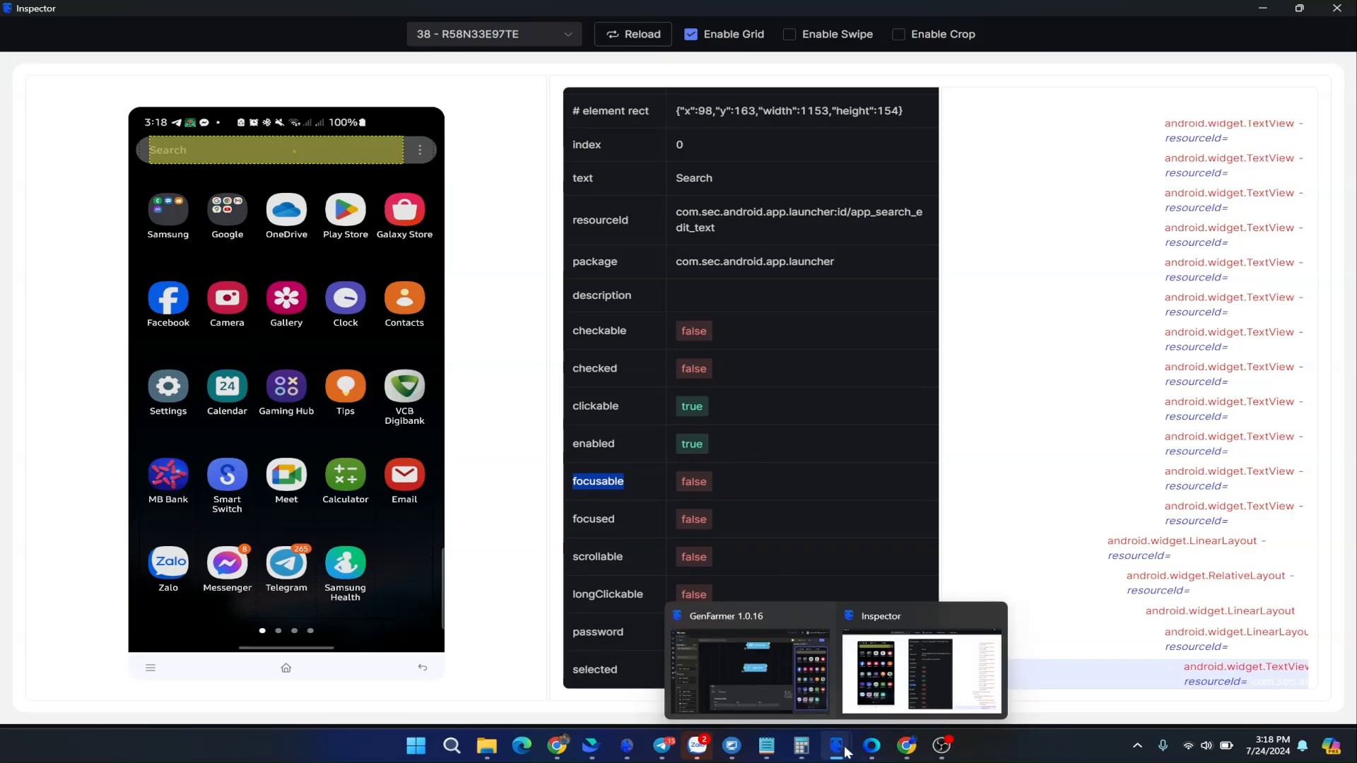
left_click(774, 682)
double_click(680, 308)
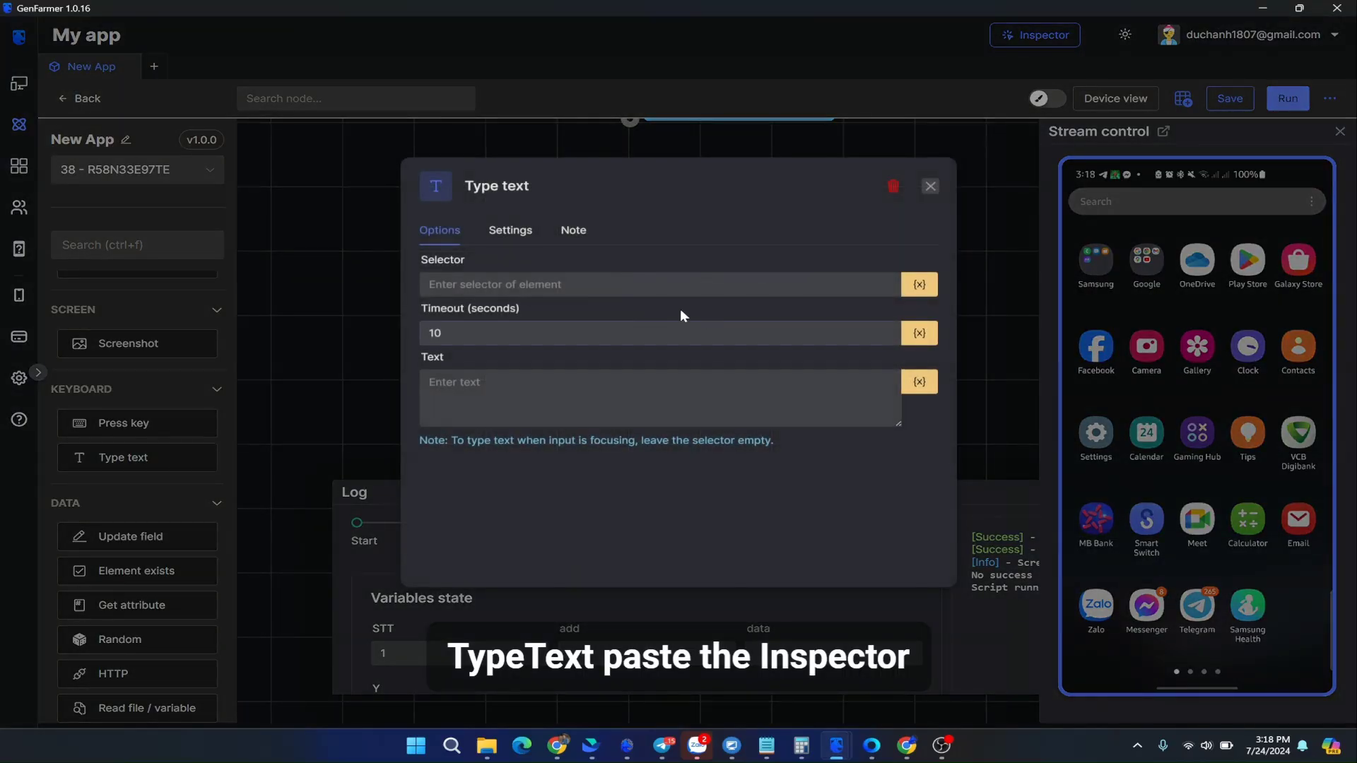
mouse_move(835, 746)
left_click(774, 675)
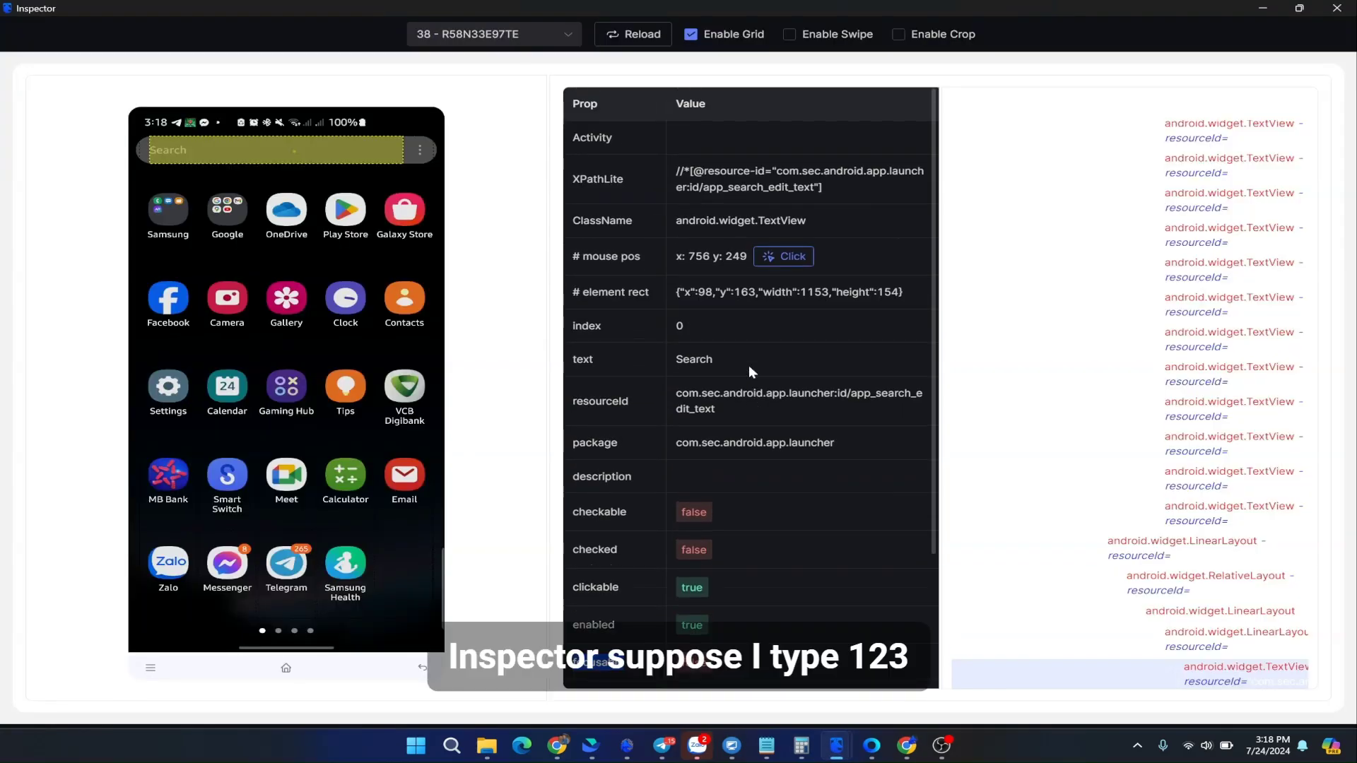
left_click(737, 171)
key("alt+Tab")
left_click(735, 284)
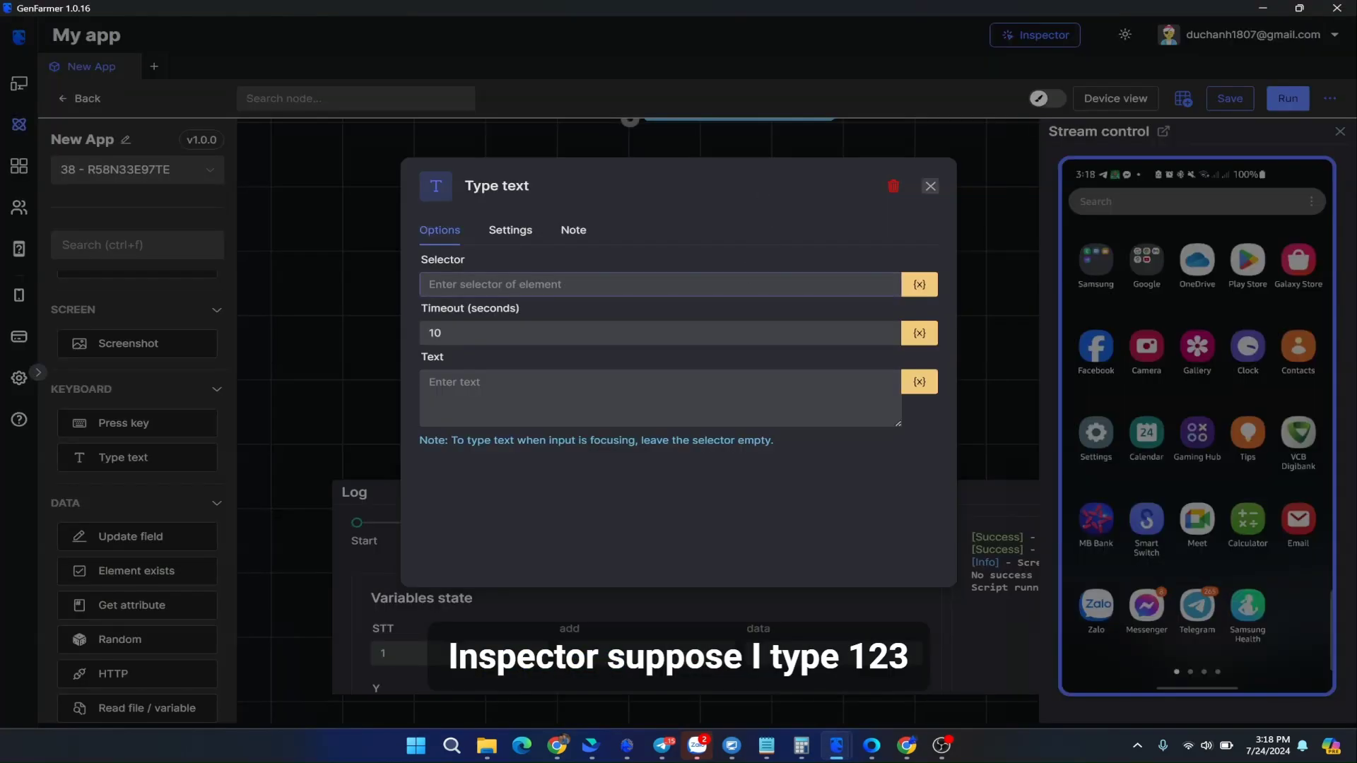
key("ctrl+v")
left_click(571, 378)
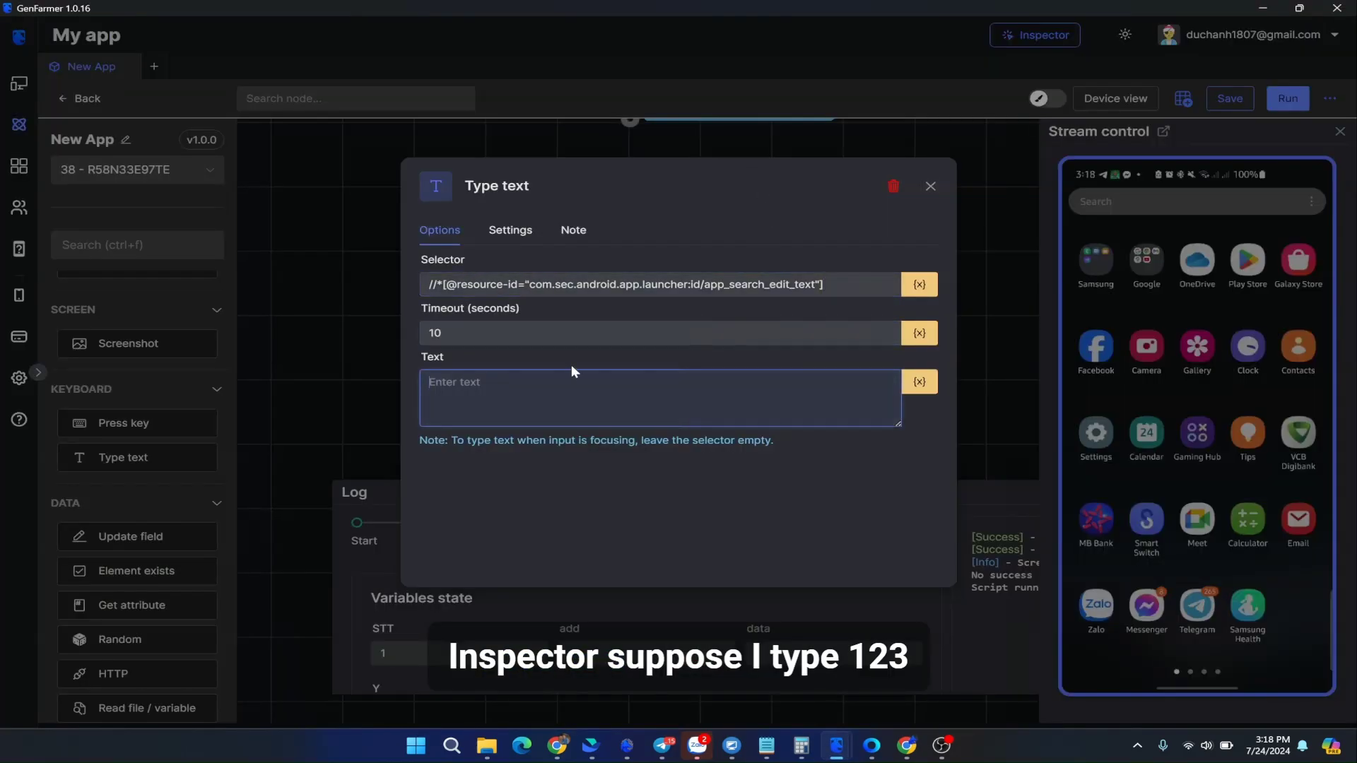
type("123")
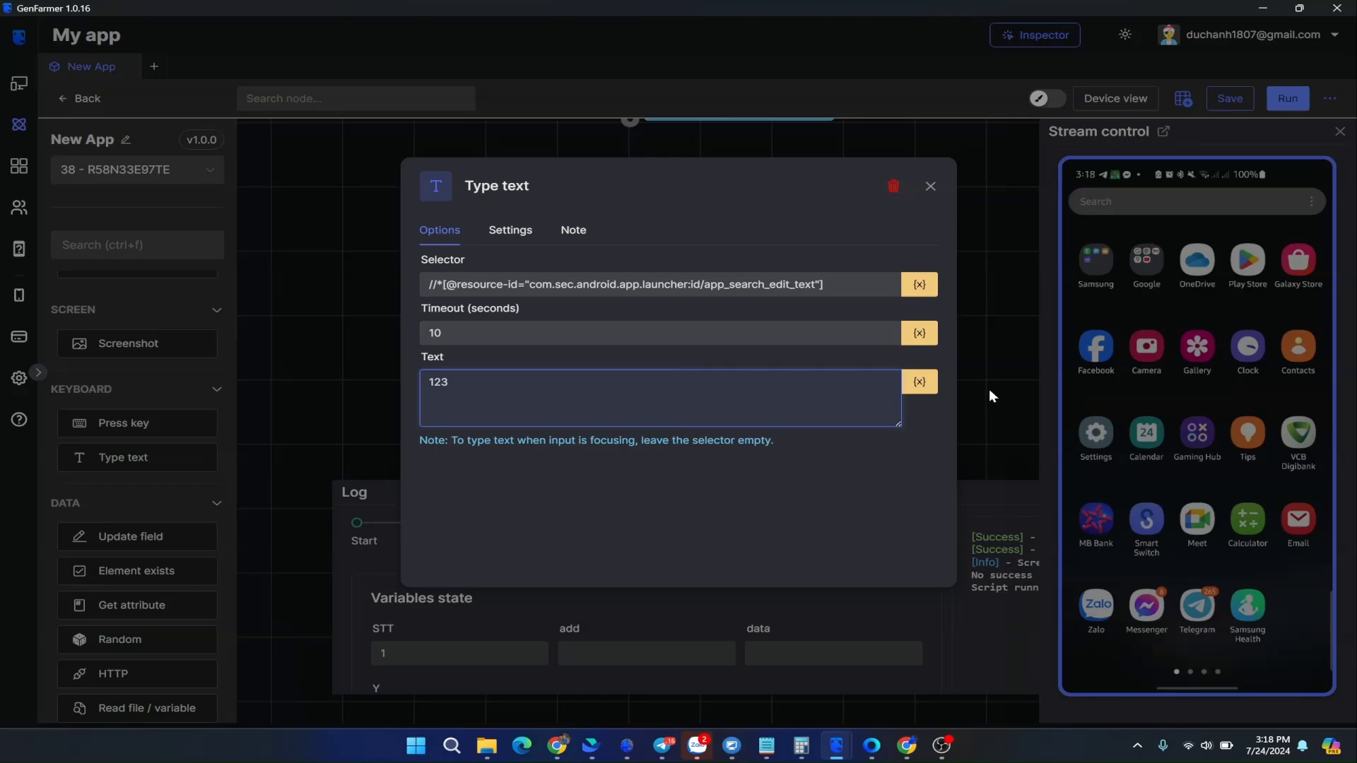
Read the Type text node's note about leaving the selector empty when the input is already focused
left_click_drag(419, 440, 651, 442)
left_click(575, 452)
left_click(664, 453)
left_click_drag(470, 440, 657, 440)
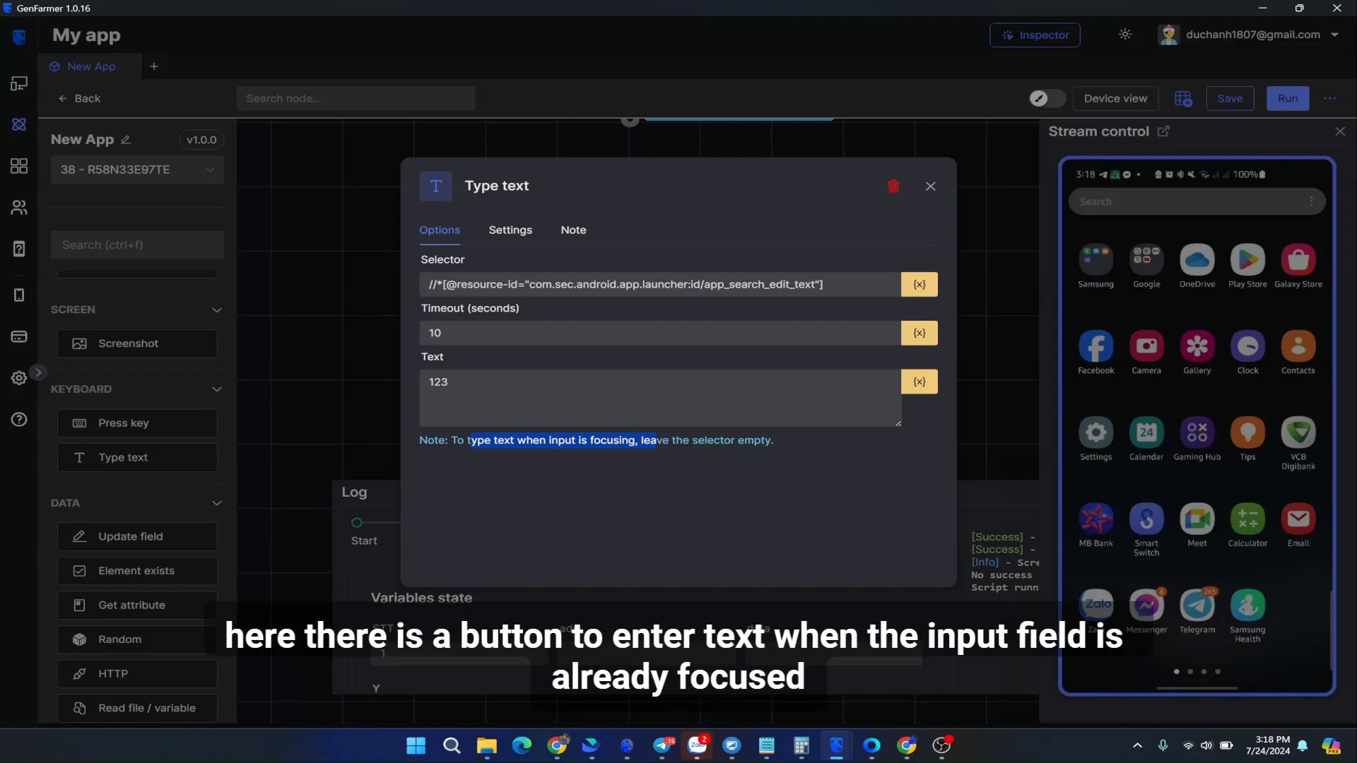
double_click(612, 441)
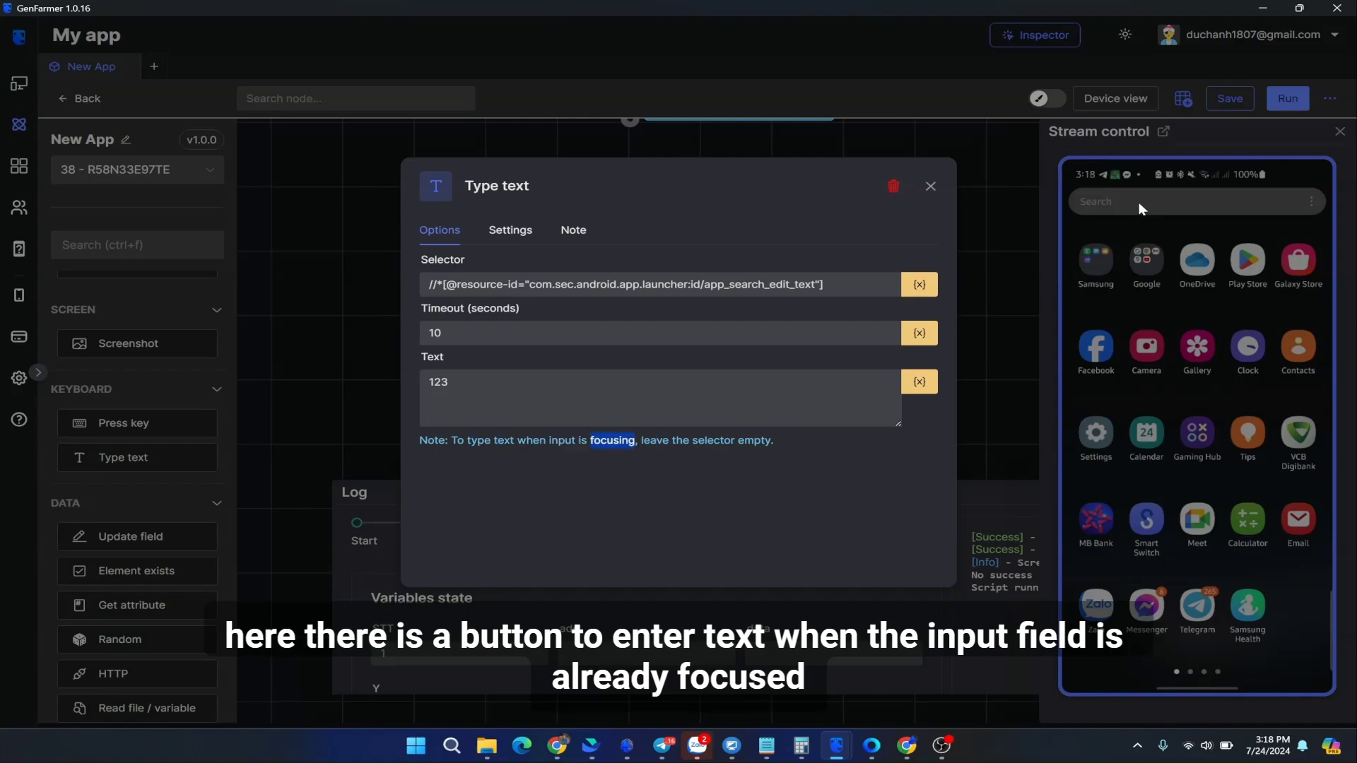
left_click(1102, 275)
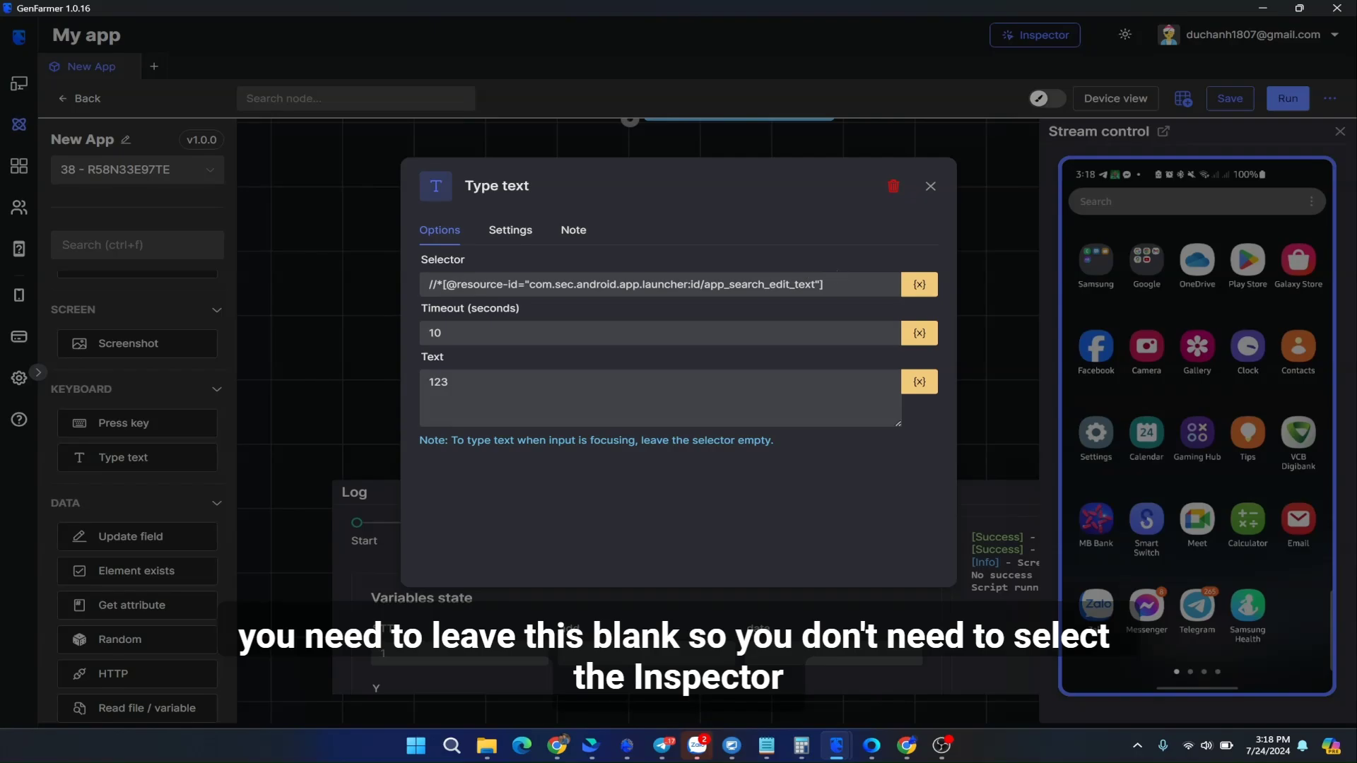
Clear the Type text node's selector, paste the search field's XPath back and run the node on the phone
left_click_drag(836, 281, 277, 312)
key("BackSpace")
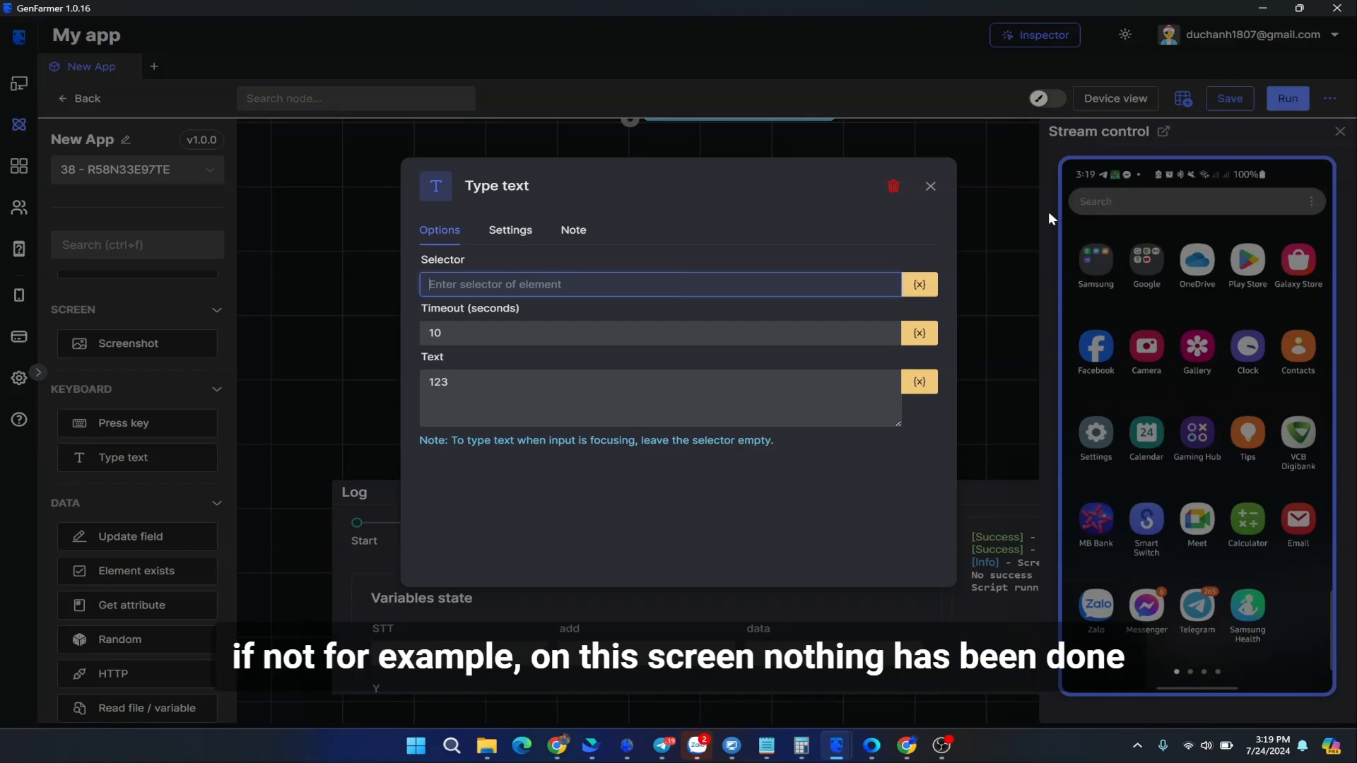
key("ctrl+v")
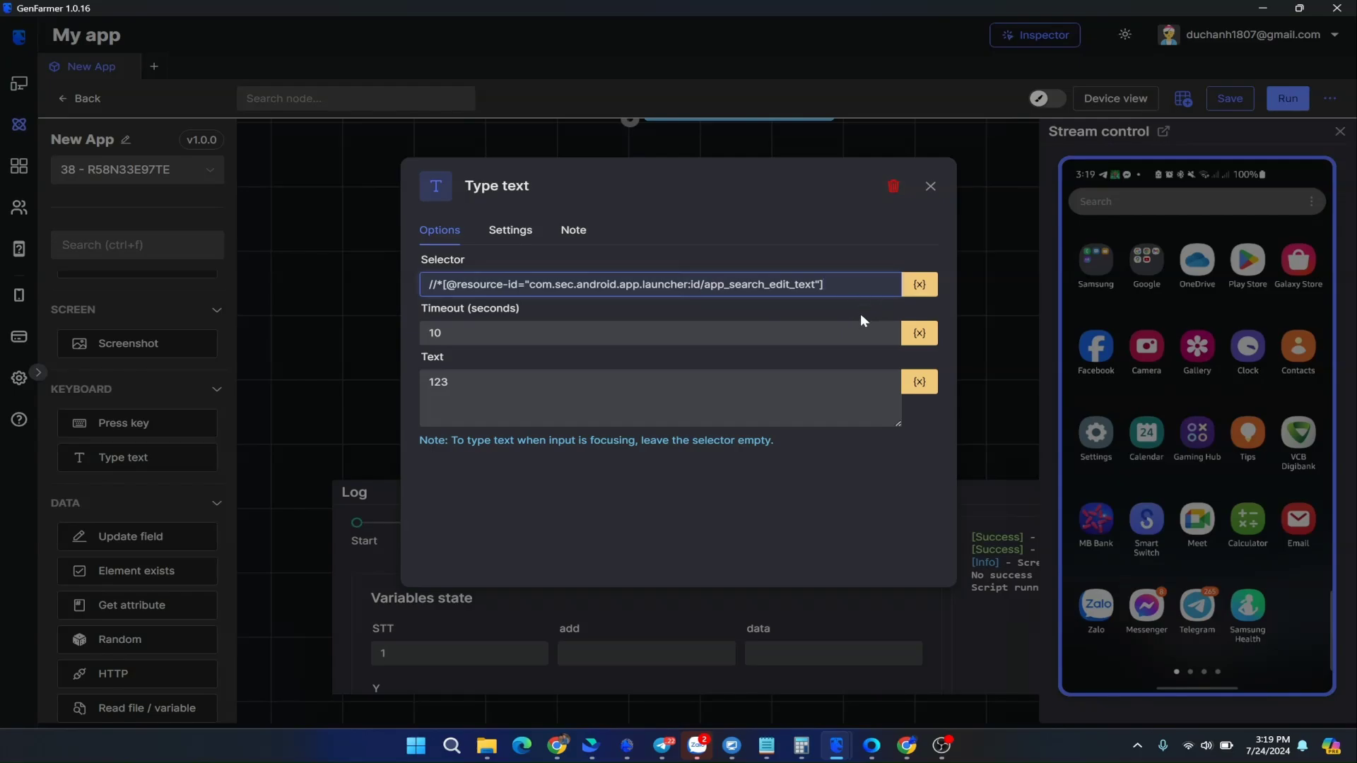
left_click(929, 186)
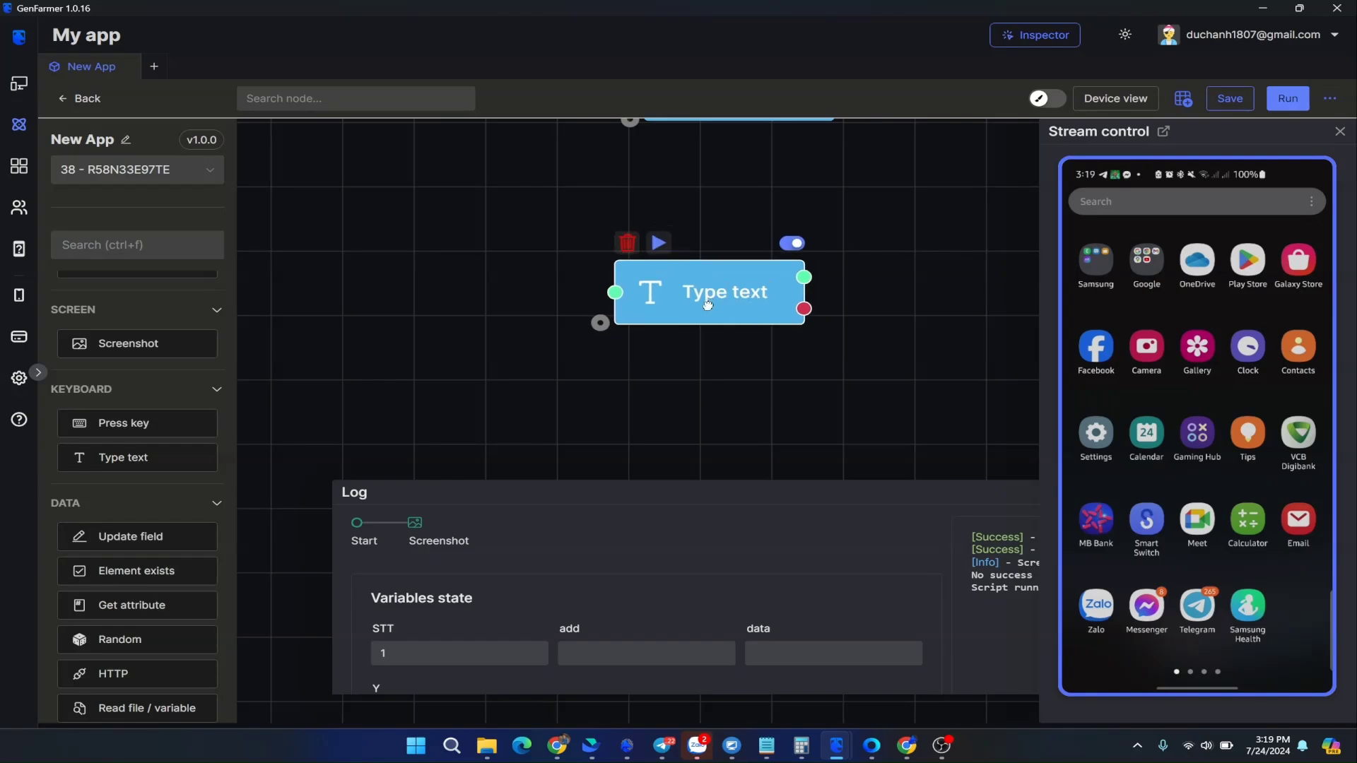
left_click_drag(708, 305, 702, 315)
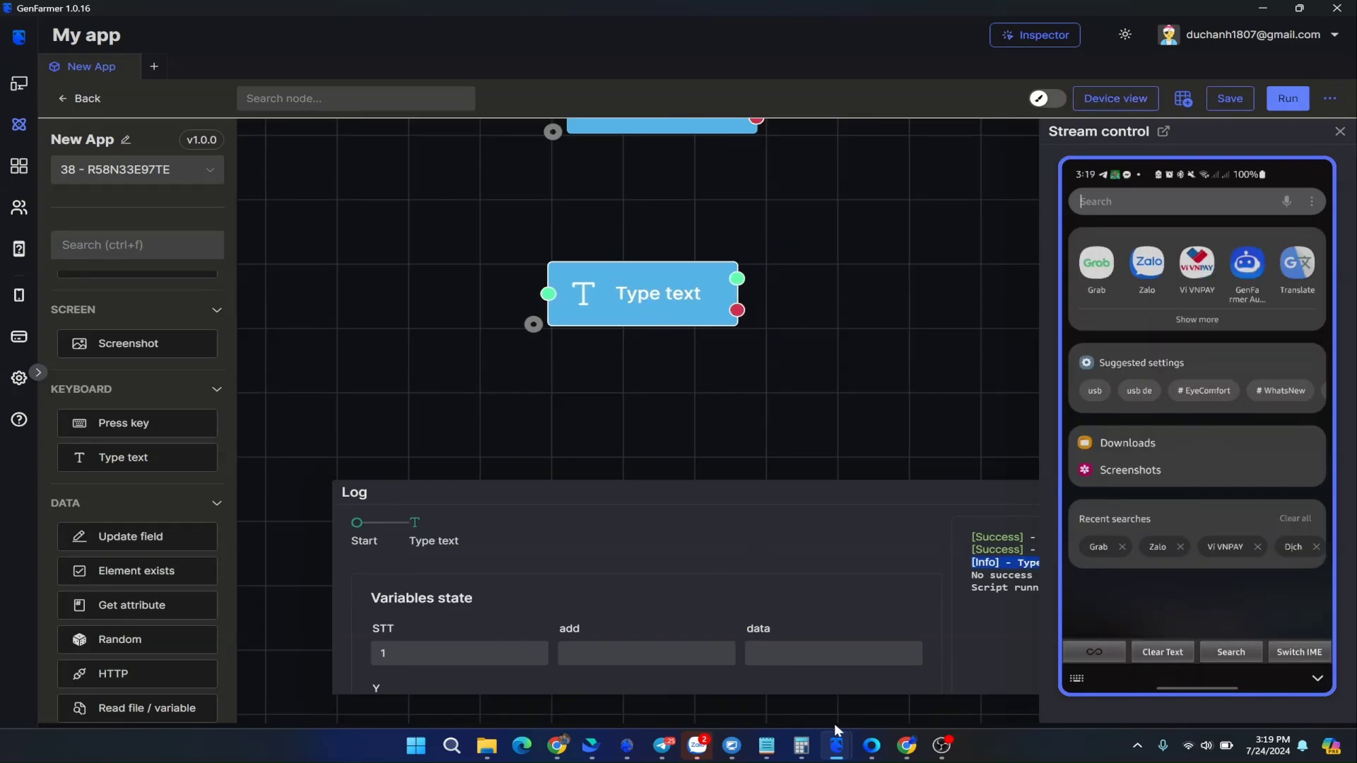
Reload the phone screen in the Inspector, select the focusable app_search_edit_text_wrapper element around the search field and copy its XPath
mouse_move(836, 742)
left_click(919, 671)
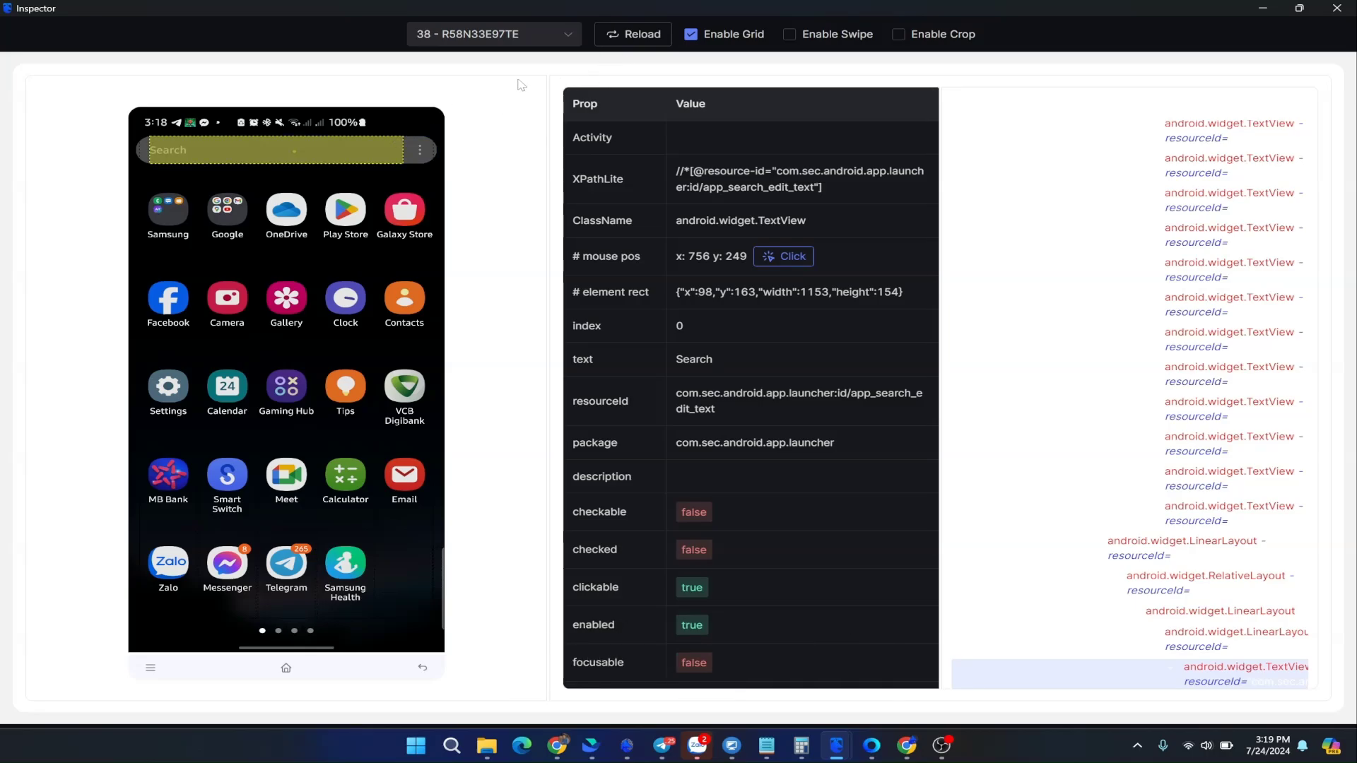
left_click(633, 34)
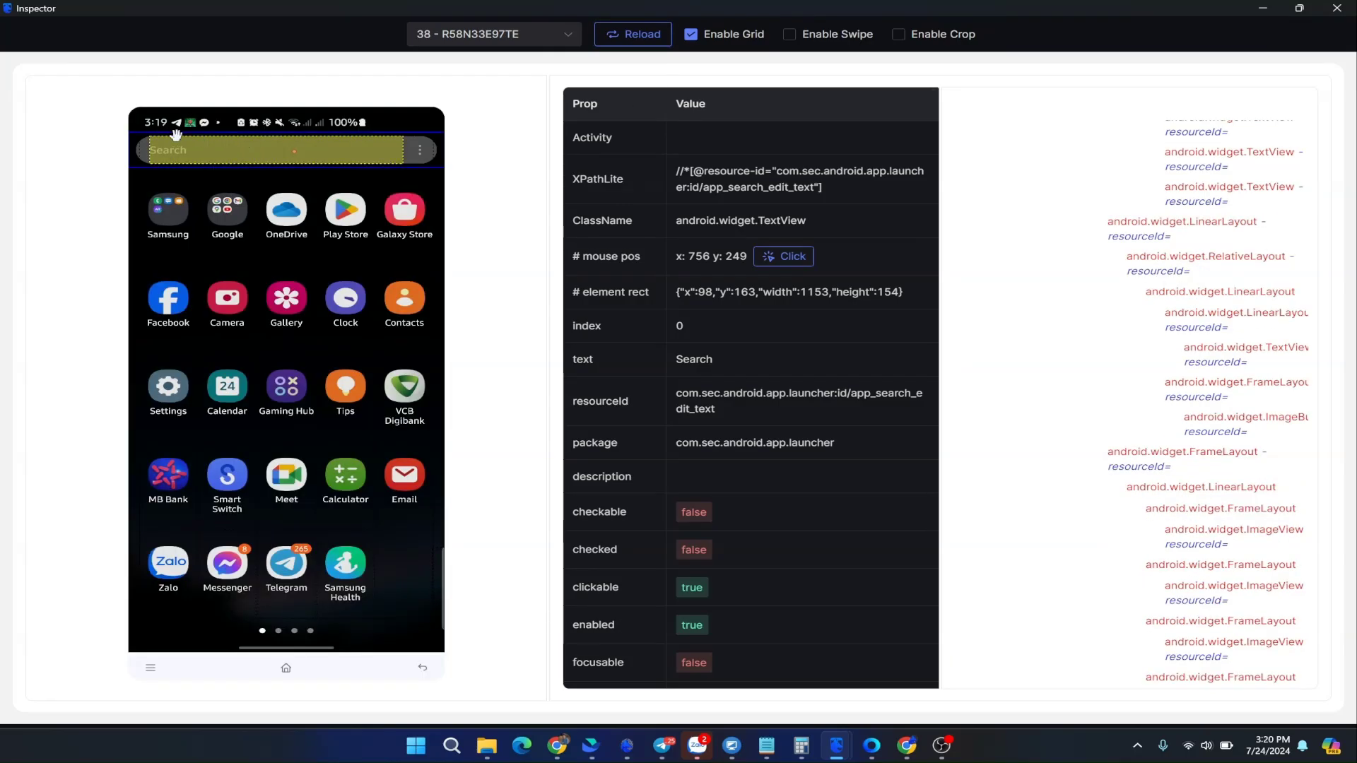
left_click(143, 155)
scroll(661, 364, "down", 2)
scroll(657, 374, "down", 1)
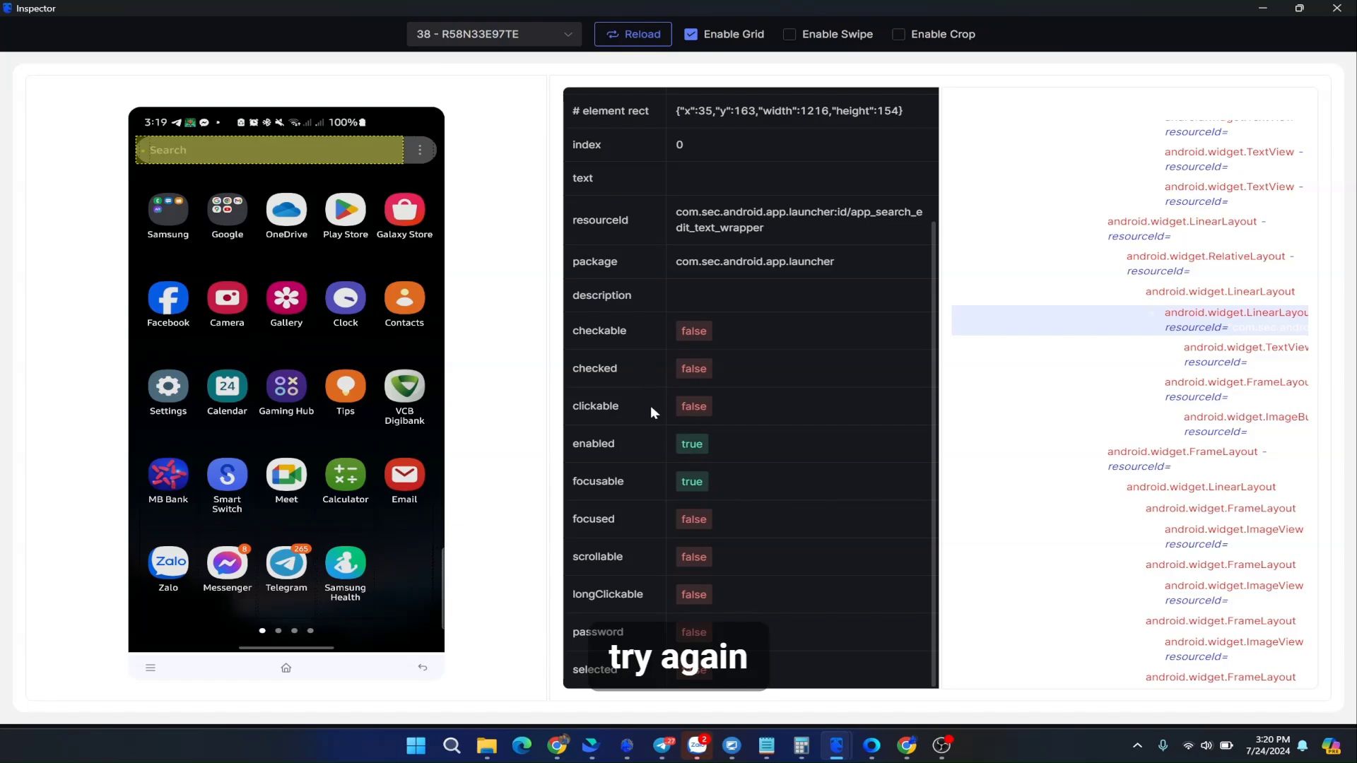
double_click(612, 484)
scroll(750, 403, "up", 3)
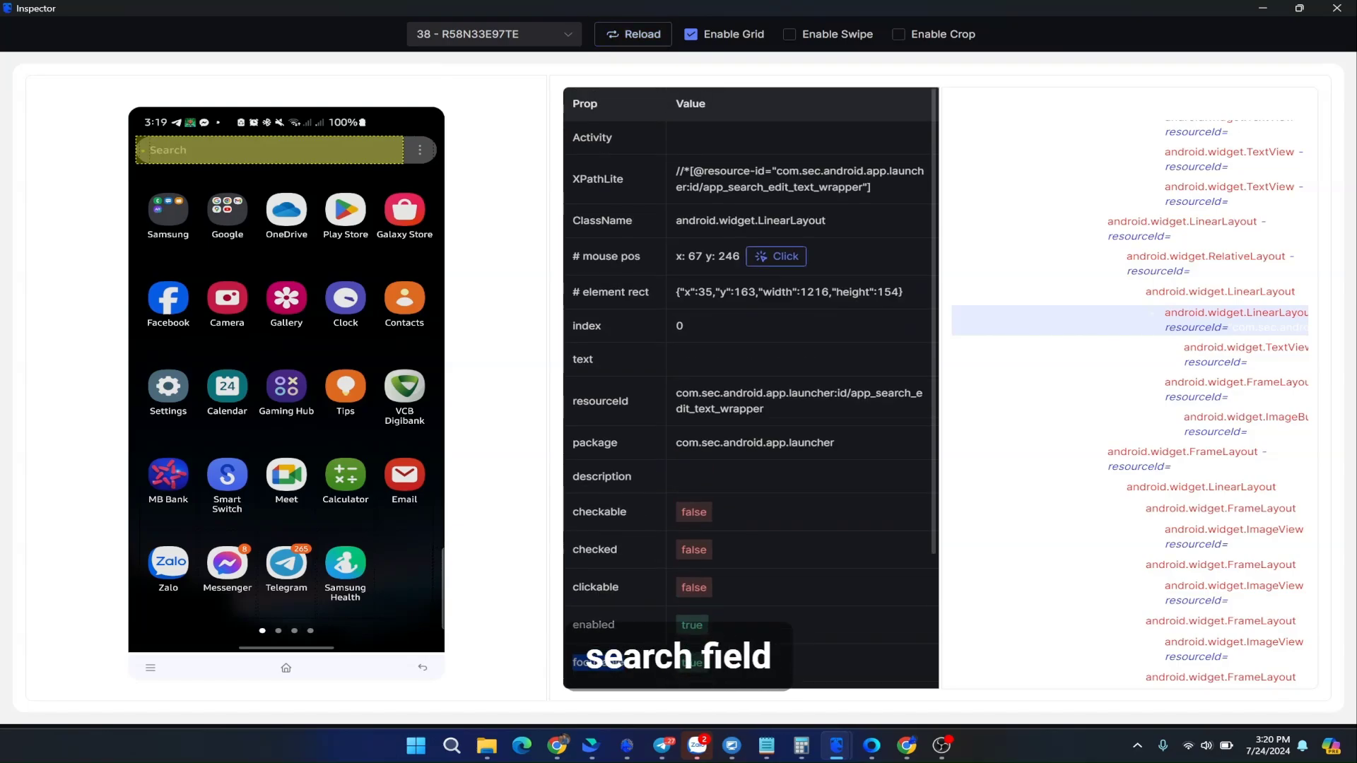
left_click(772, 187)
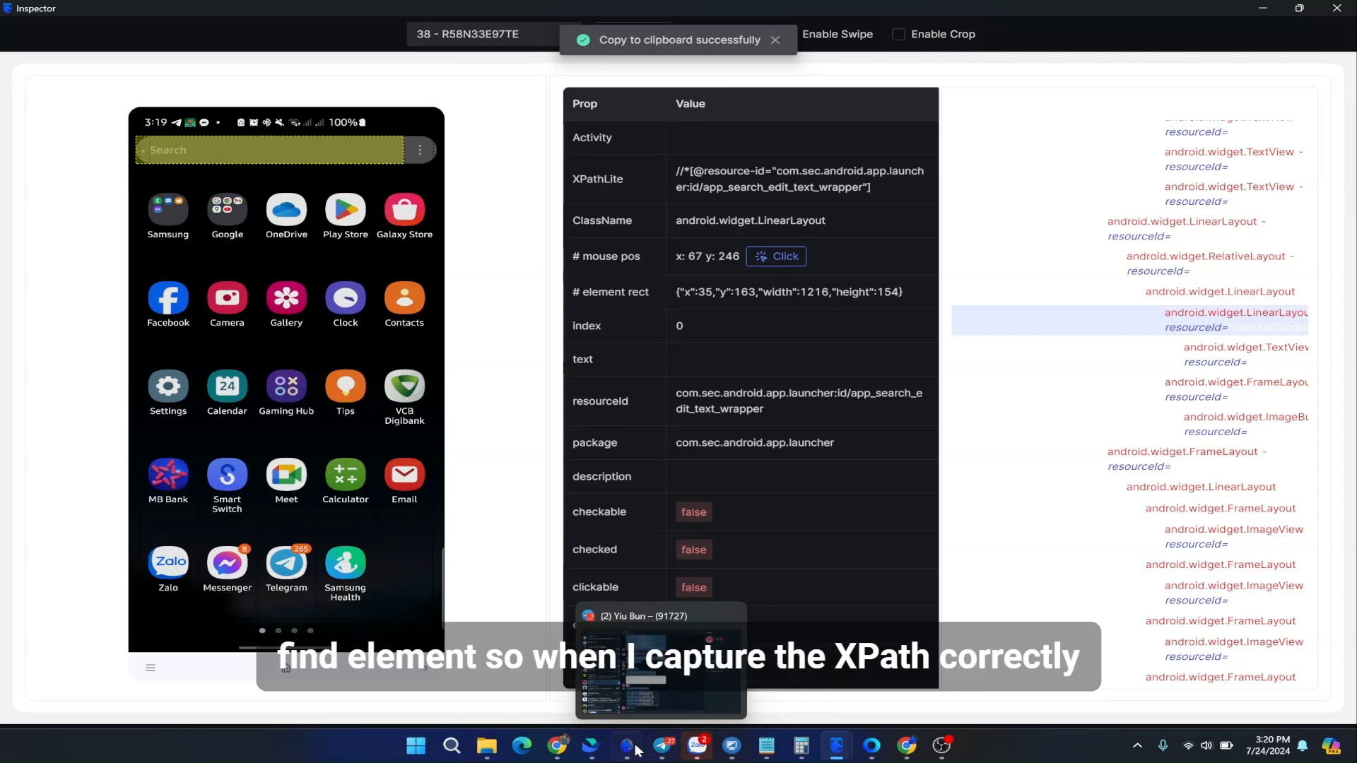
mouse_move(835, 749)
left_click(749, 671)
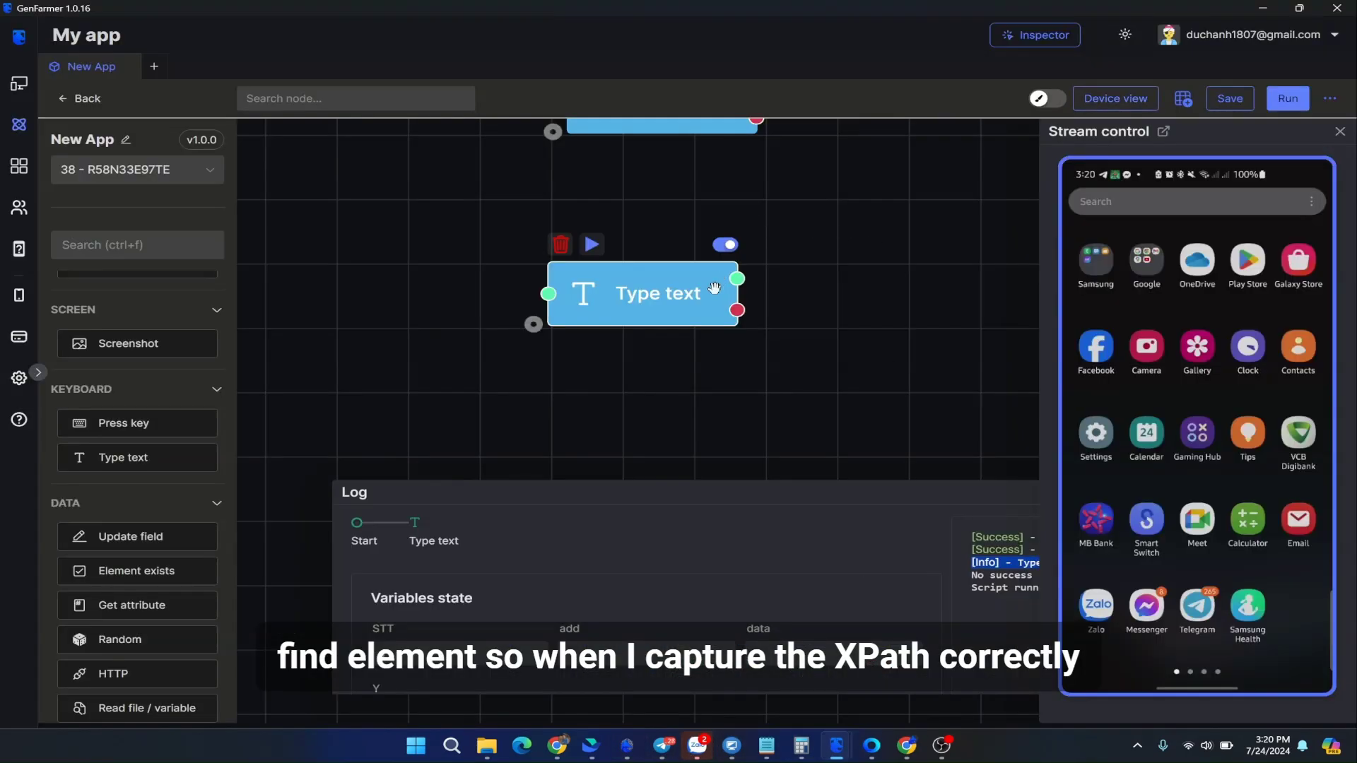
double_click(682, 299)
left_click(681, 285)
key("ctrl+a")
key("ctrl+v")
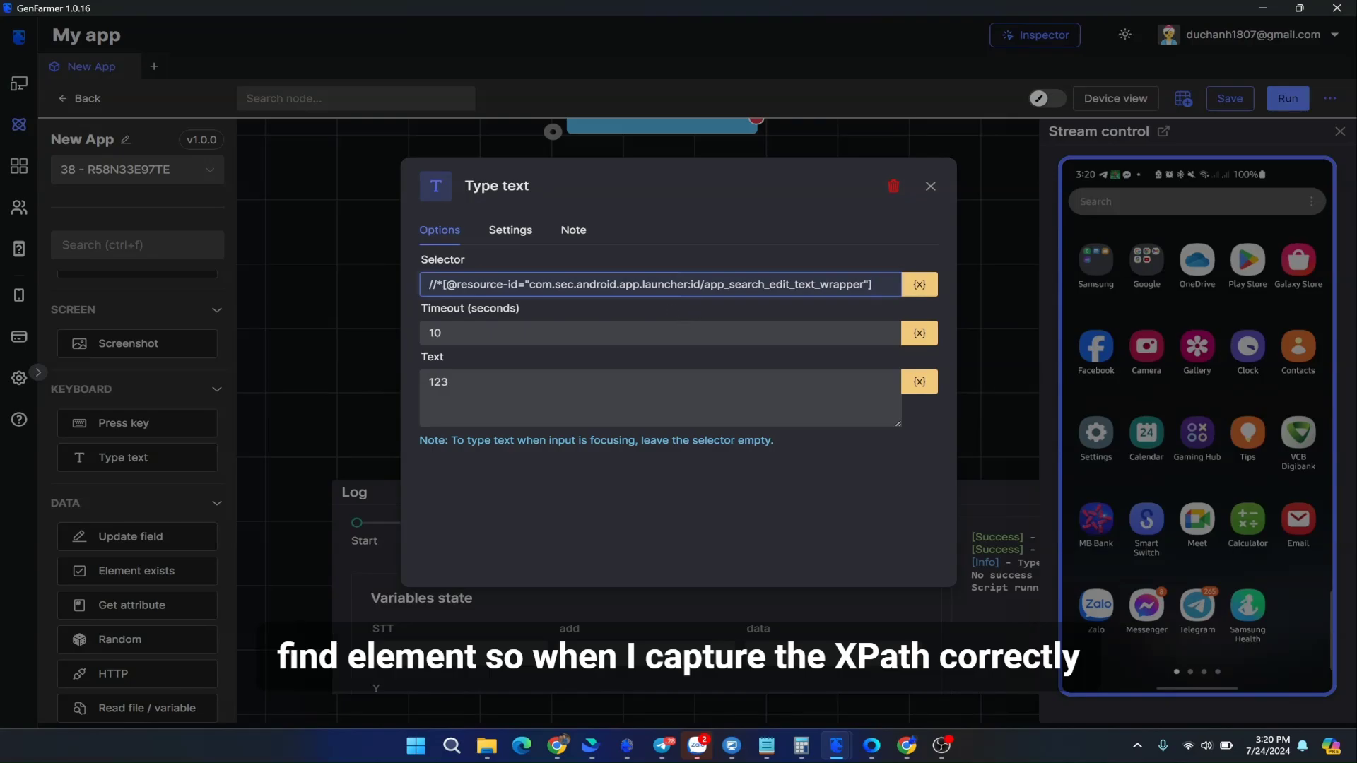
Review the Type text node's sleep time and runtime timeout settings, close its options and run the node on the phone
left_click(509, 230)
left_click(439, 230)
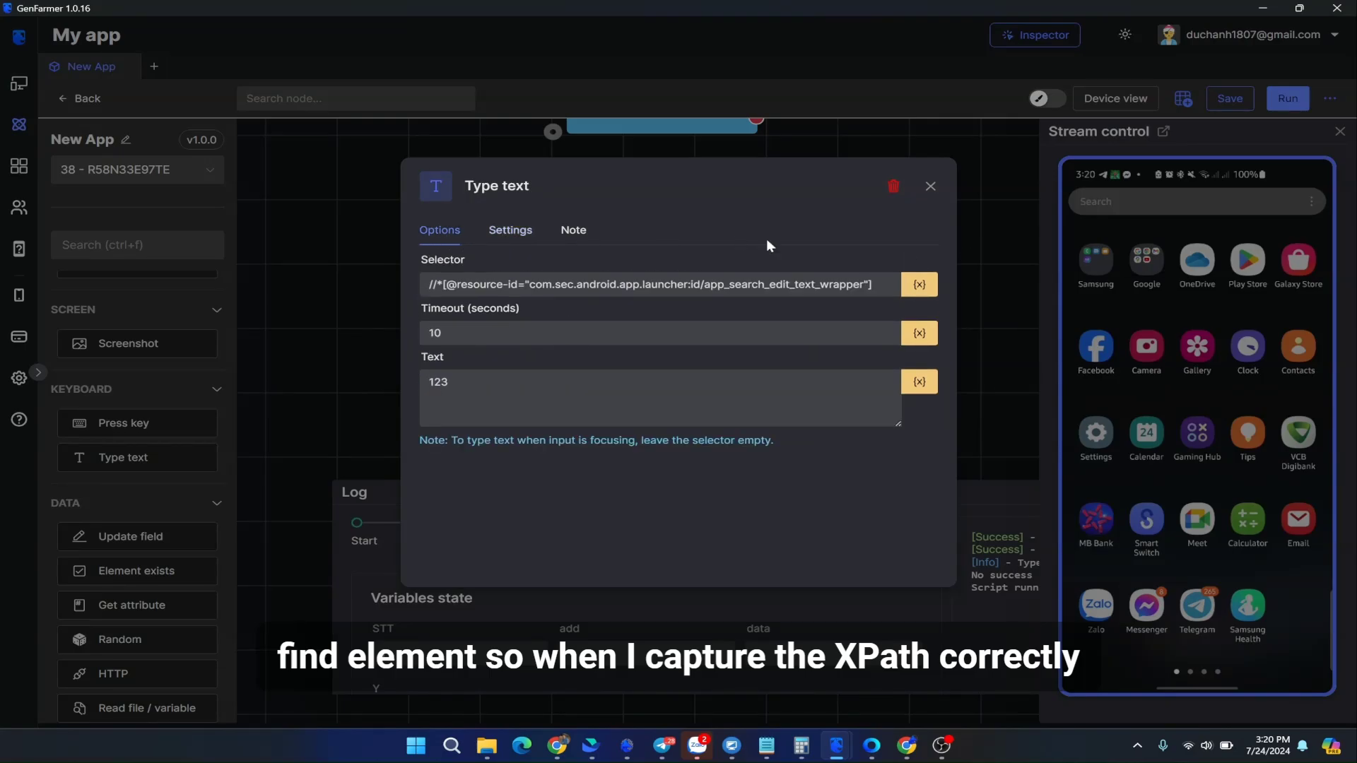
left_click(510, 230)
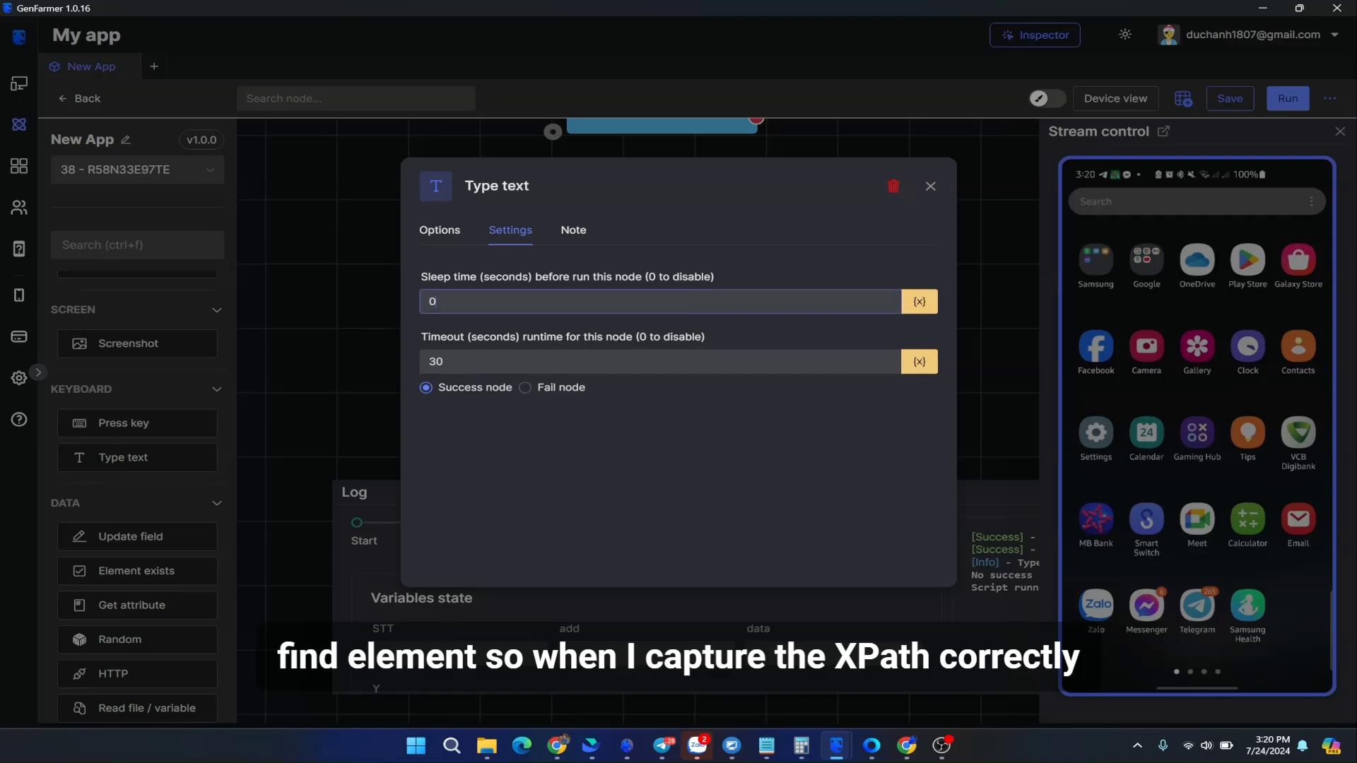
double_click(433, 301)
left_click(930, 186)
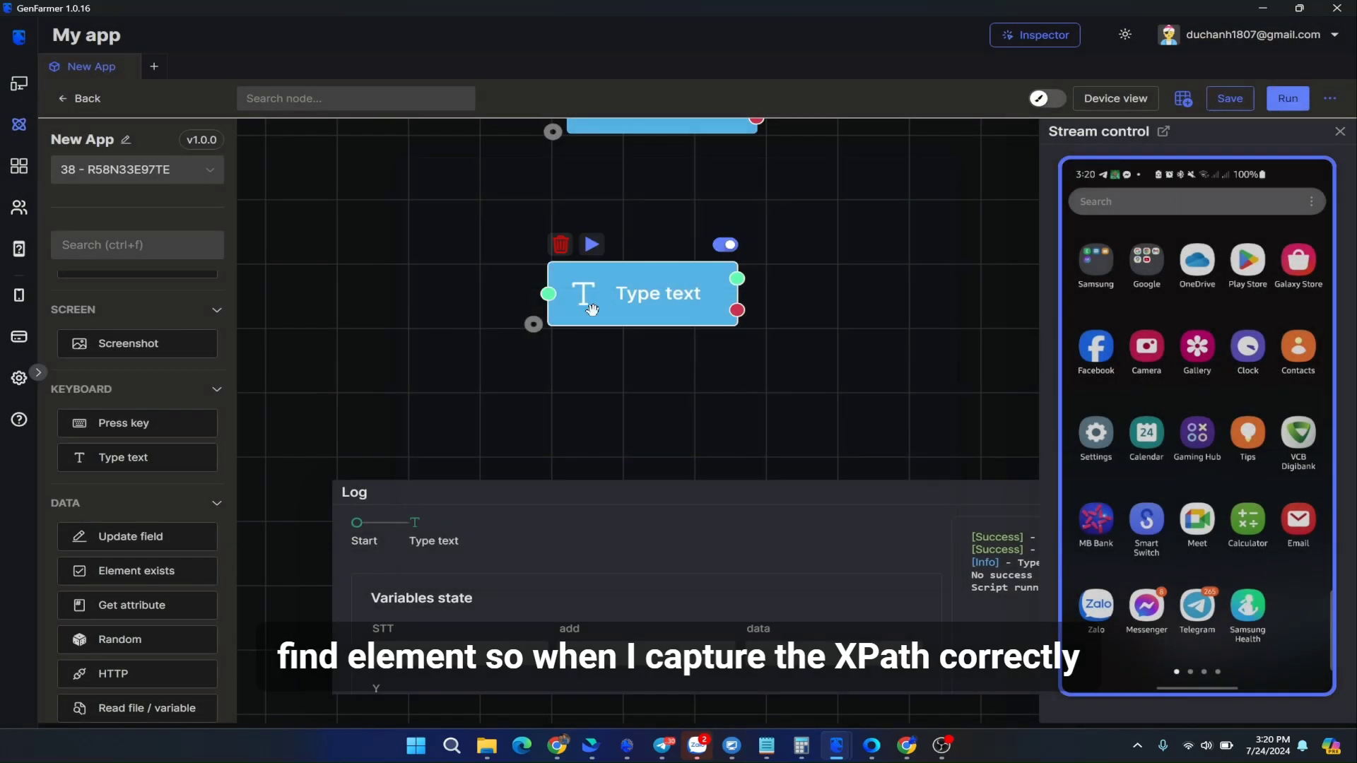
left_click(592, 245)
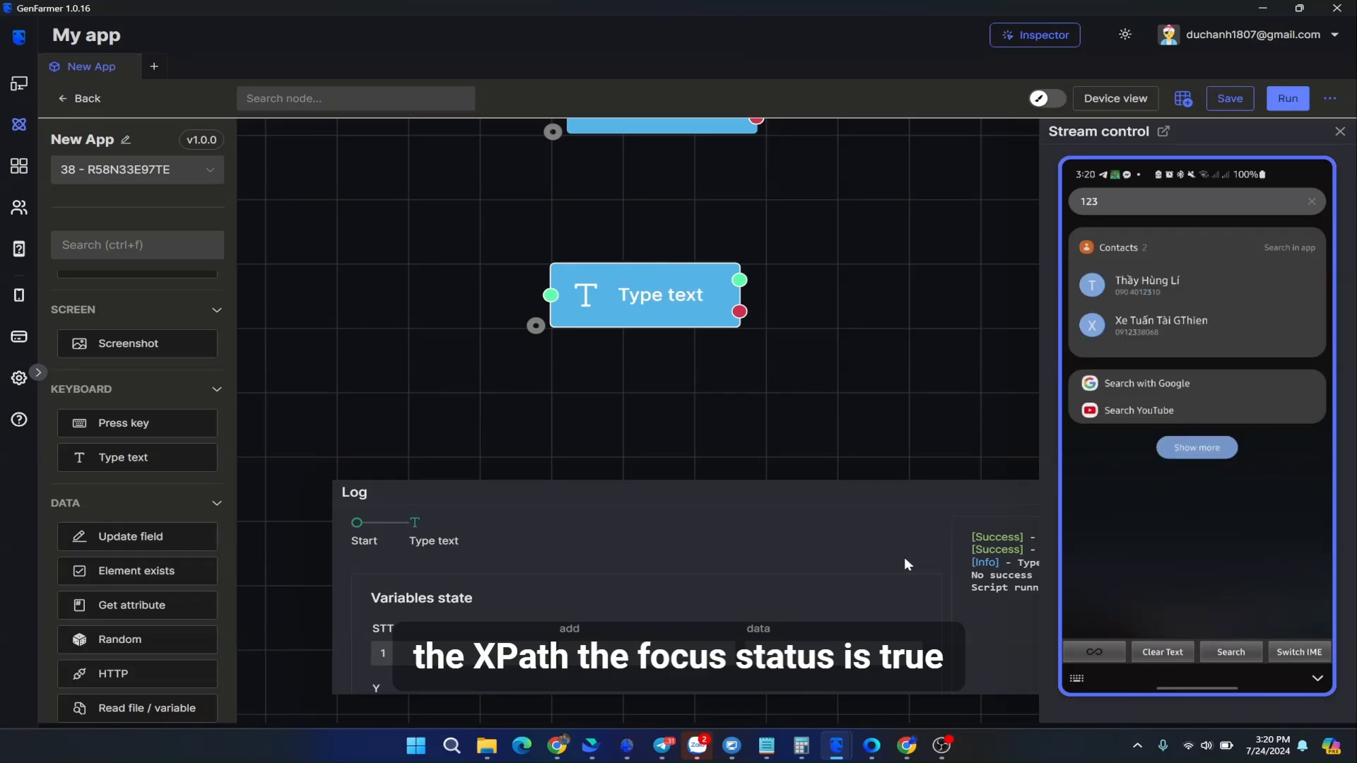
Recheck the search wrapper's focusable attribute in the Inspector, minimize that window and examine the phone's search field
mouse_move(836, 746)
left_click(922, 668)
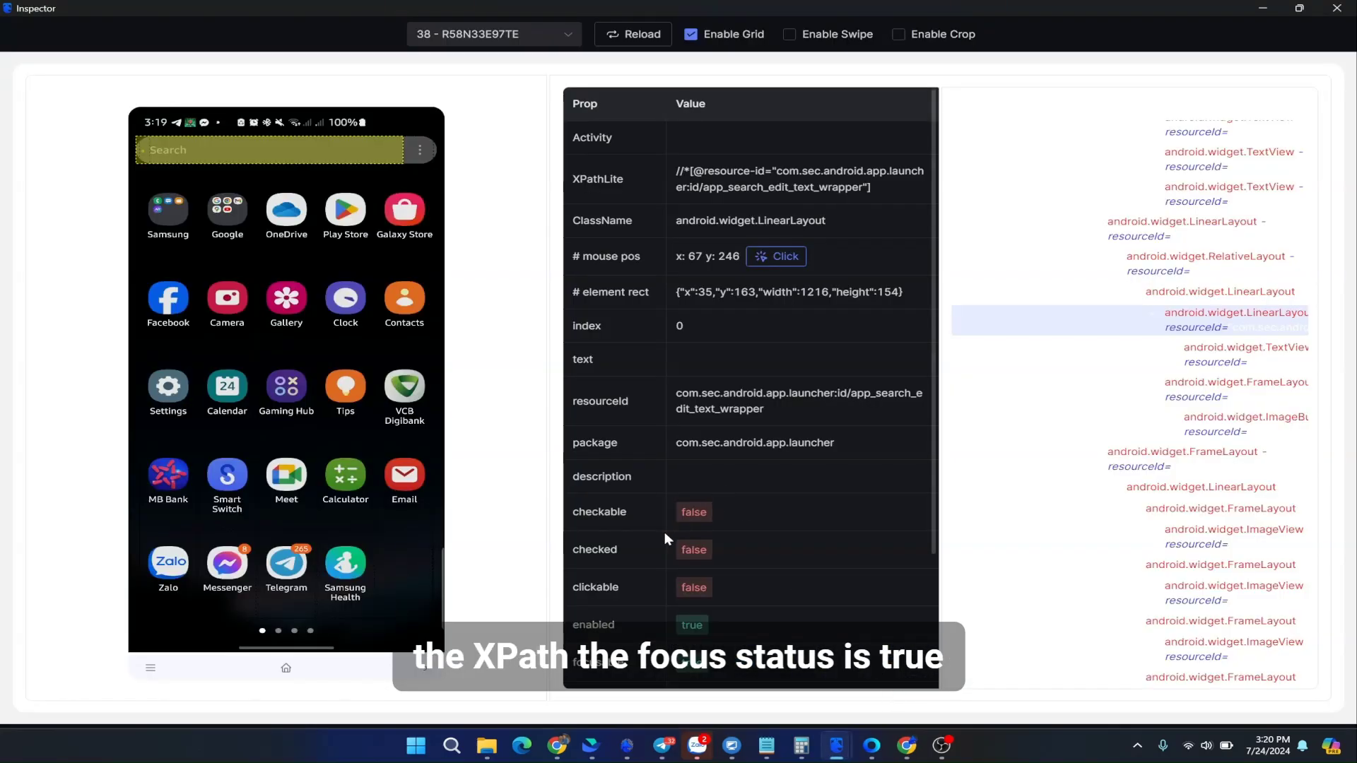
scroll(664, 532, "down", 2)
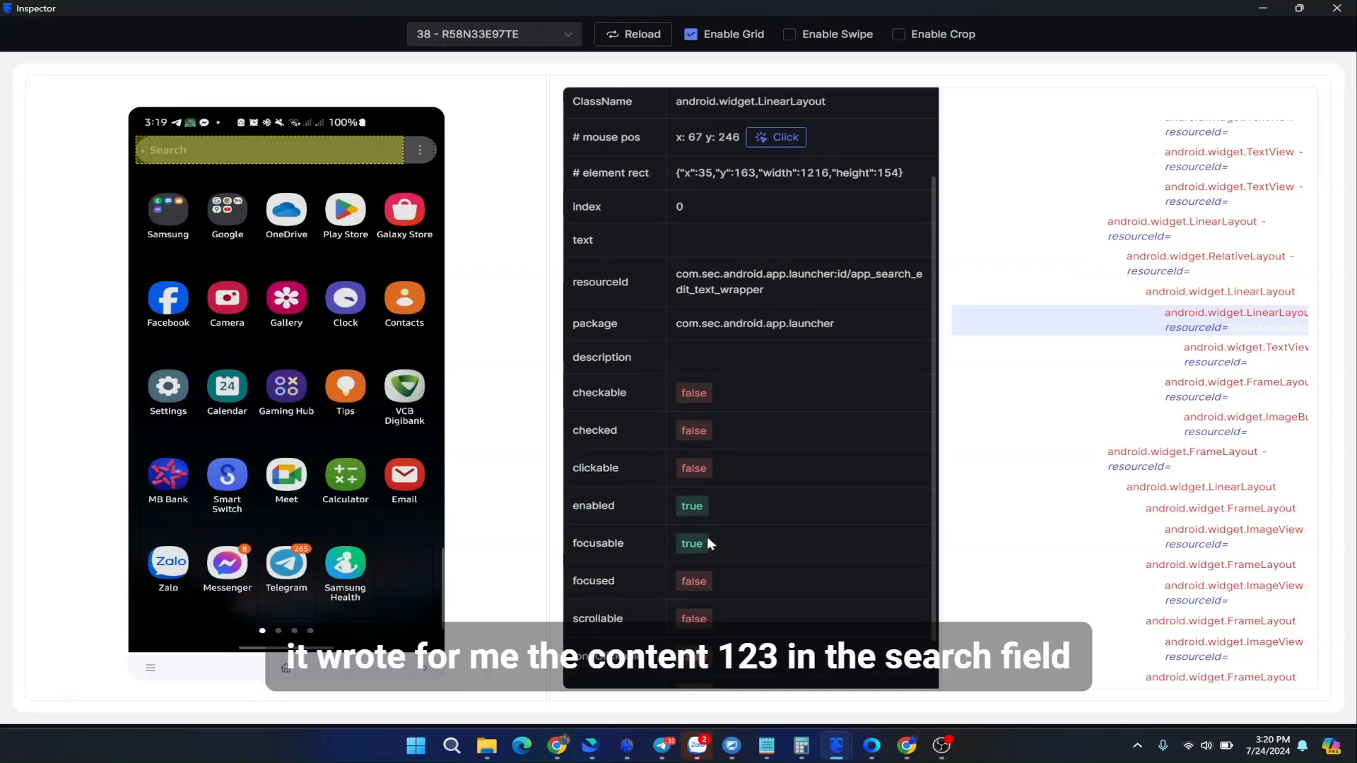
left_click(1265, 6)
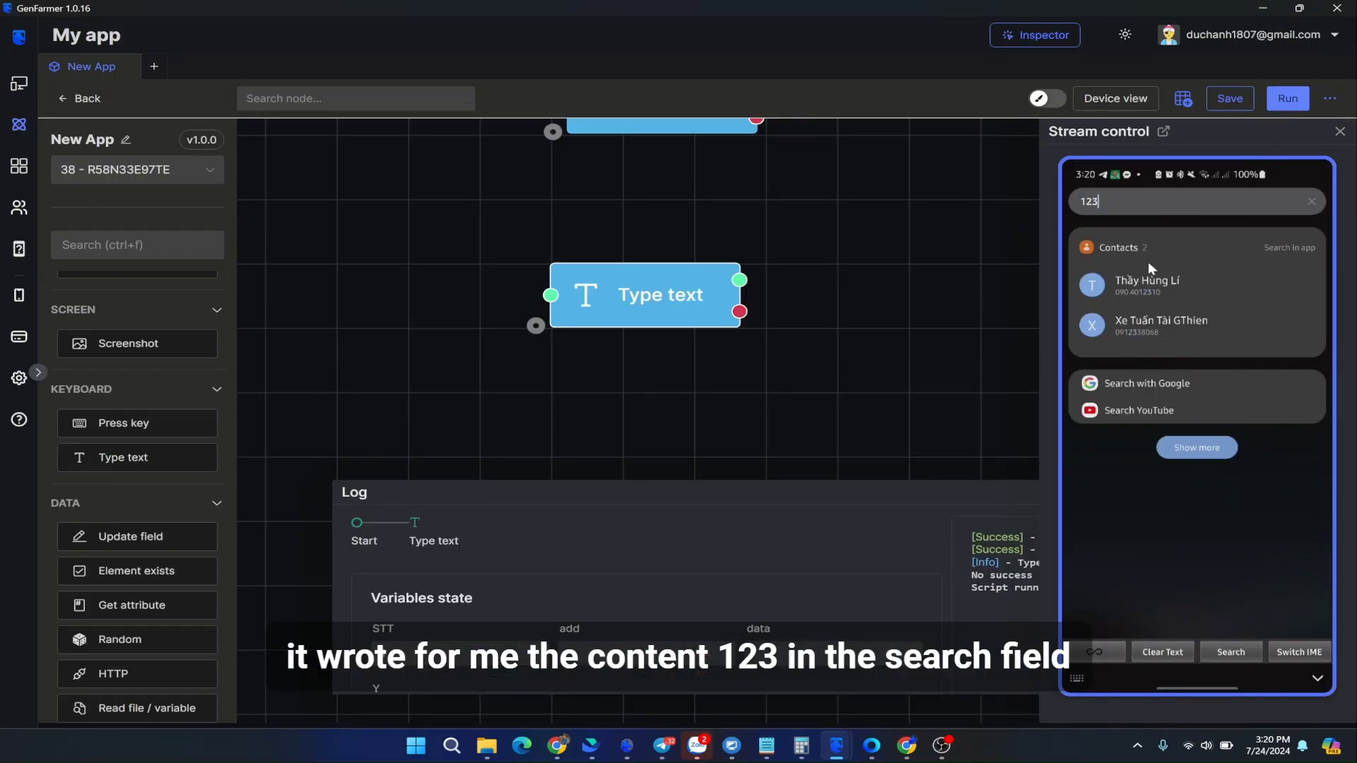
scroll(1147, 264, "down", 3)
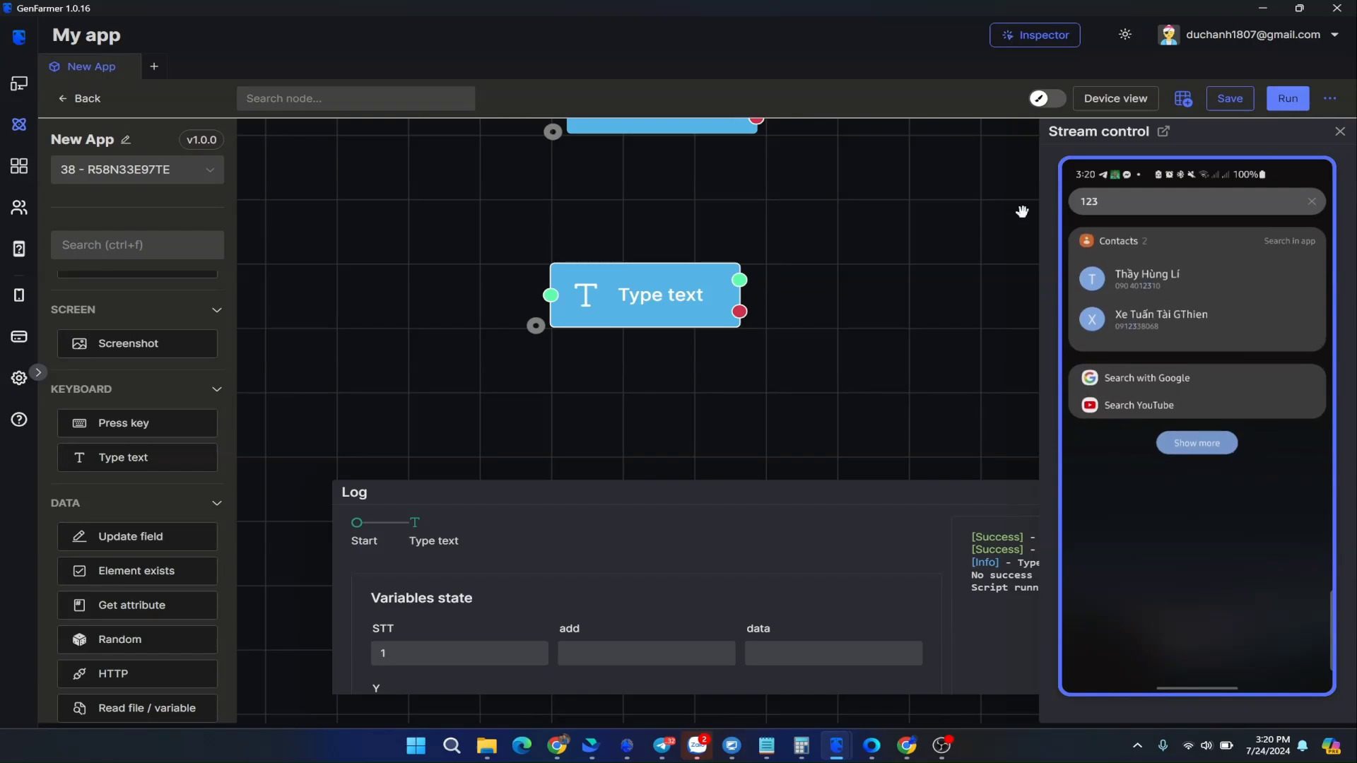